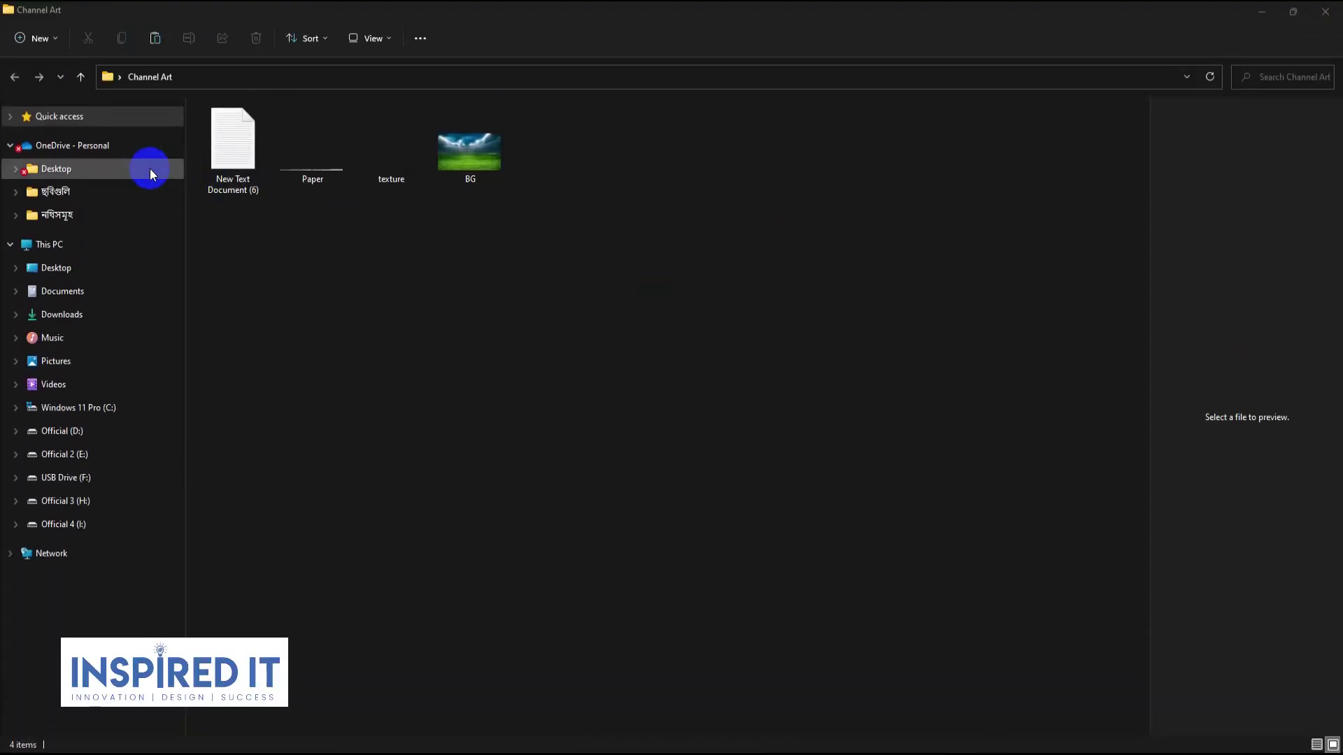
Read the Channel Art notes in Notepad to get colour code 980e1b, then return to Photoshop.
click(224, 157)
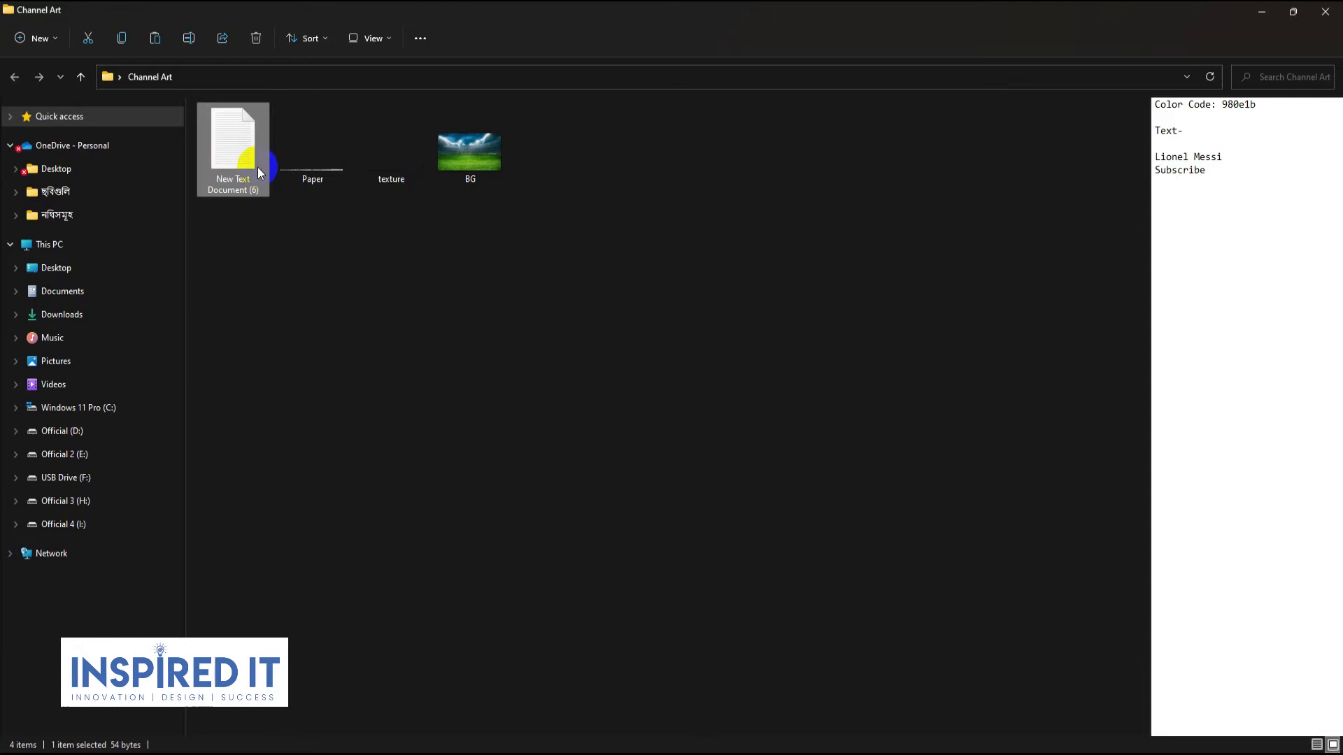
double_click(257, 166)
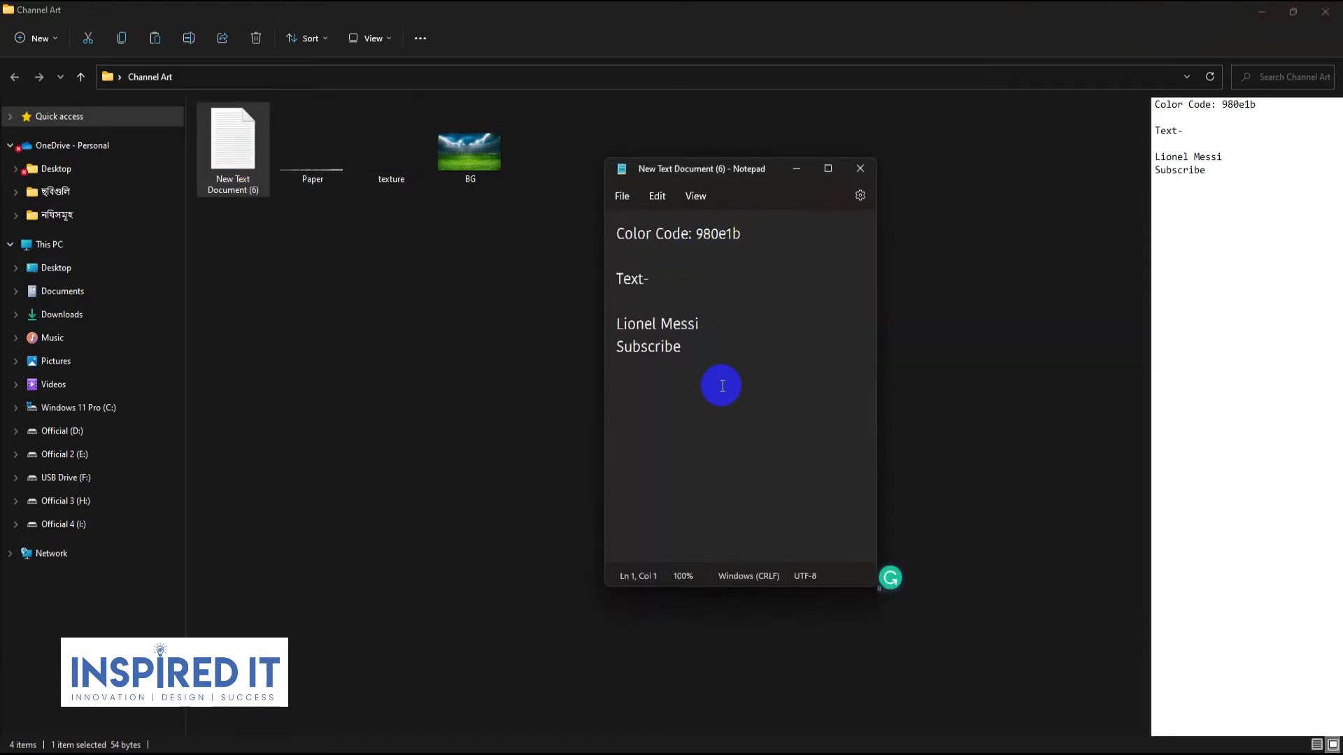
mouse_move(808, 750)
click(747, 700)
Create a new blank white 2560 × 1440 px document.
key(ctrl+n)
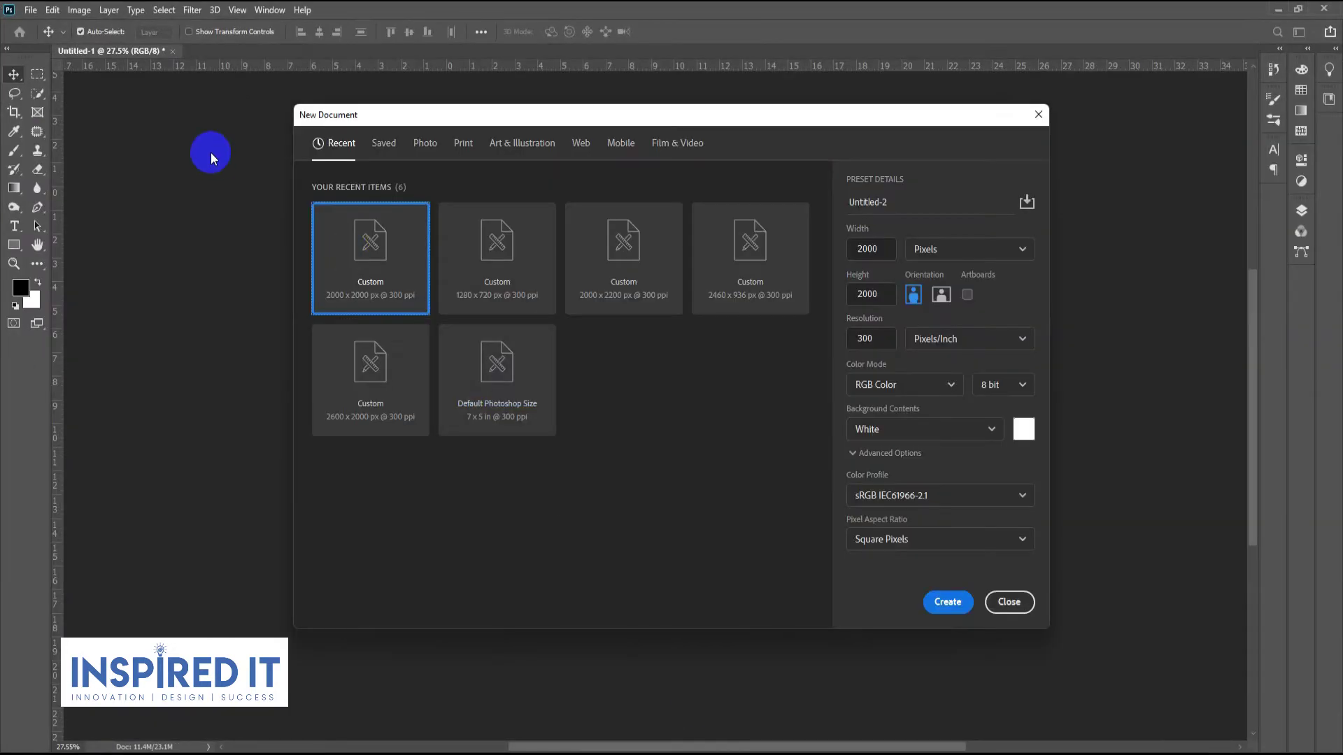
drag(882, 246, 861, 250)
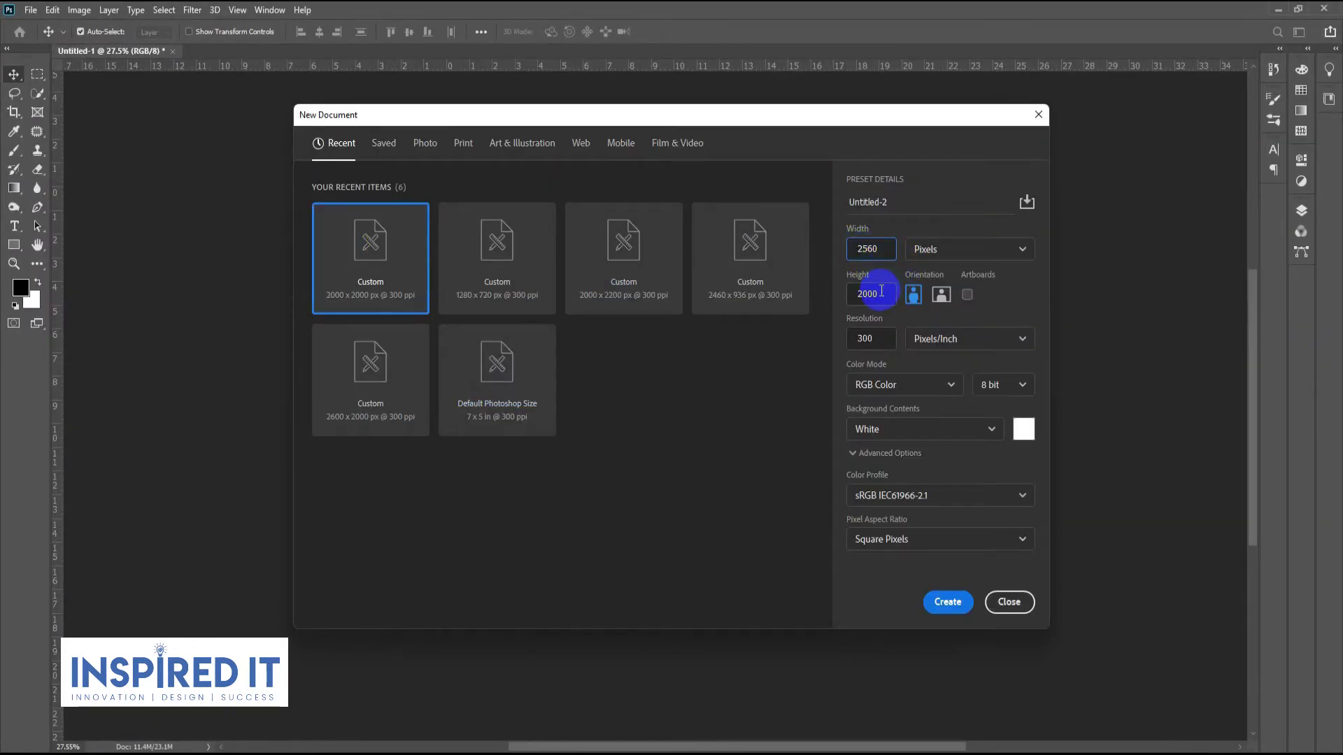
drag(882, 291, 849, 296)
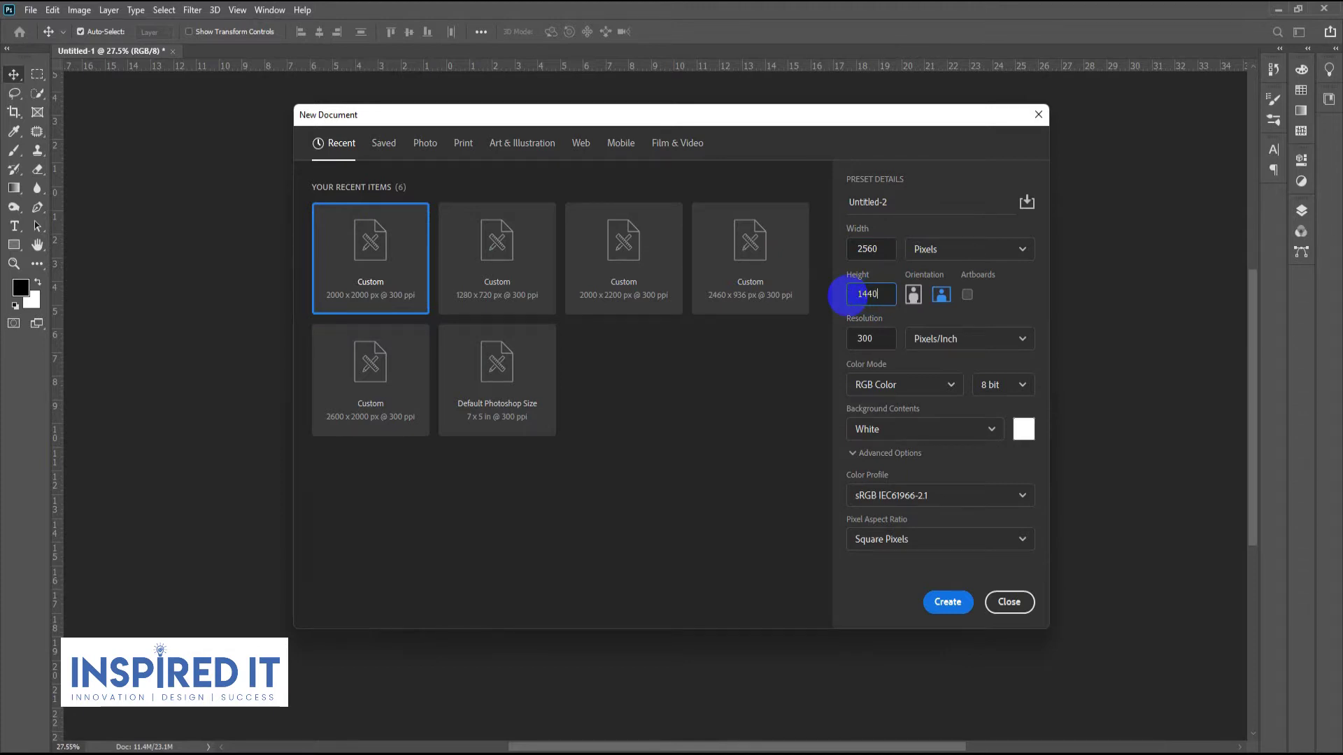
click(948, 603)
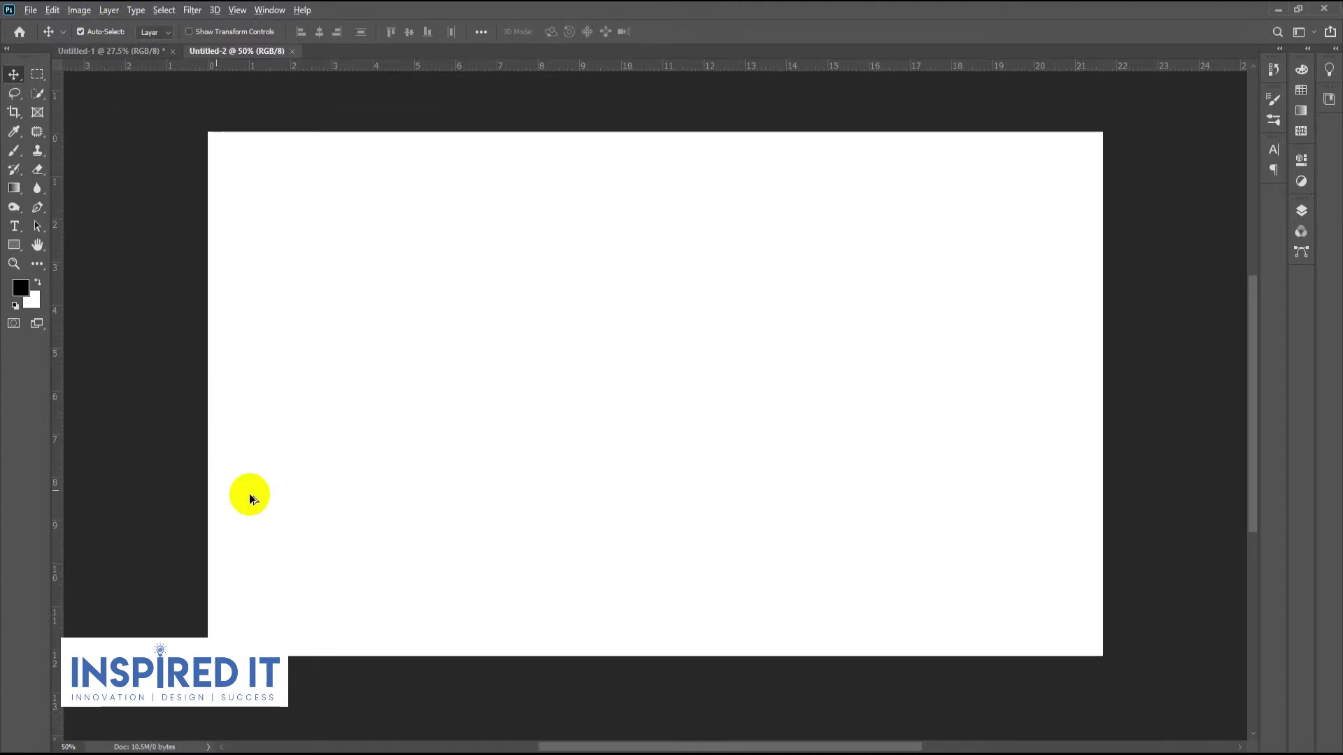
scroll(501, 243, down, 3)
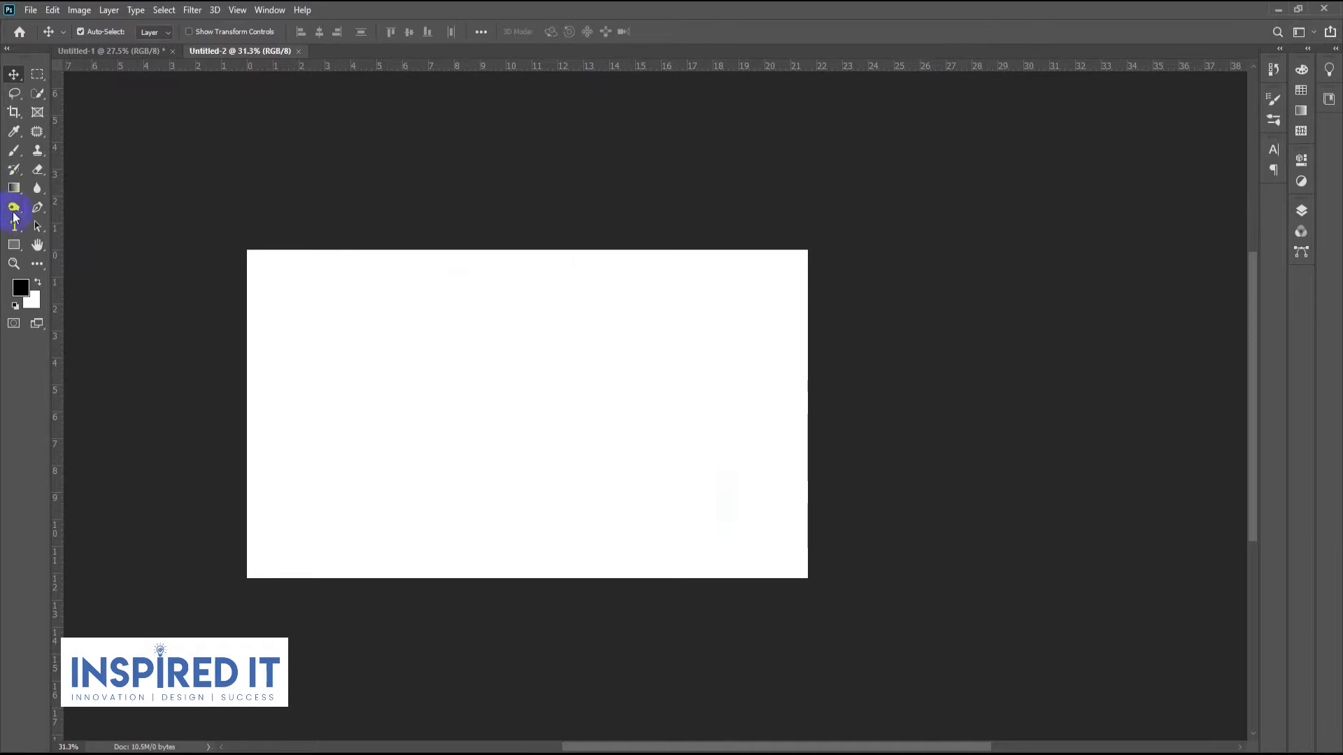
Draw a 2560 × 423 px rectangle with the Rectangle tool.
click(14, 246)
click(559, 409)
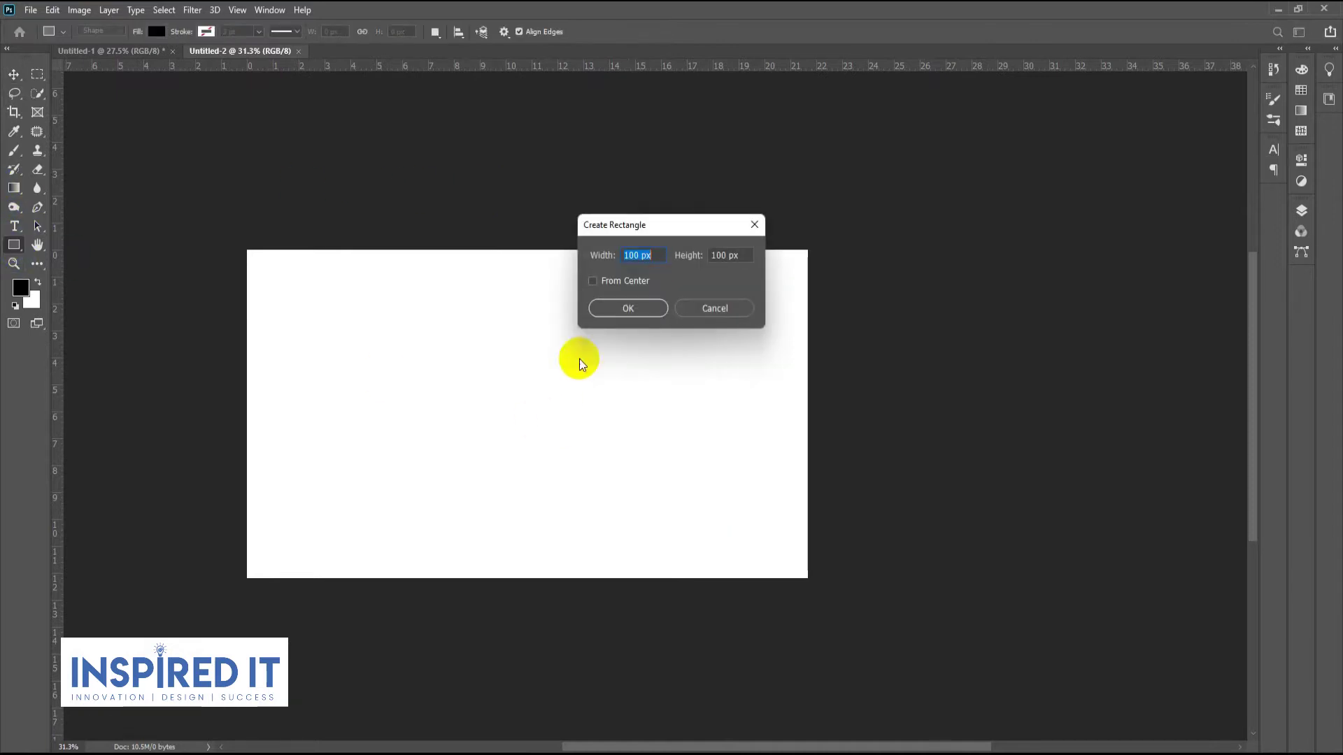
text(256)
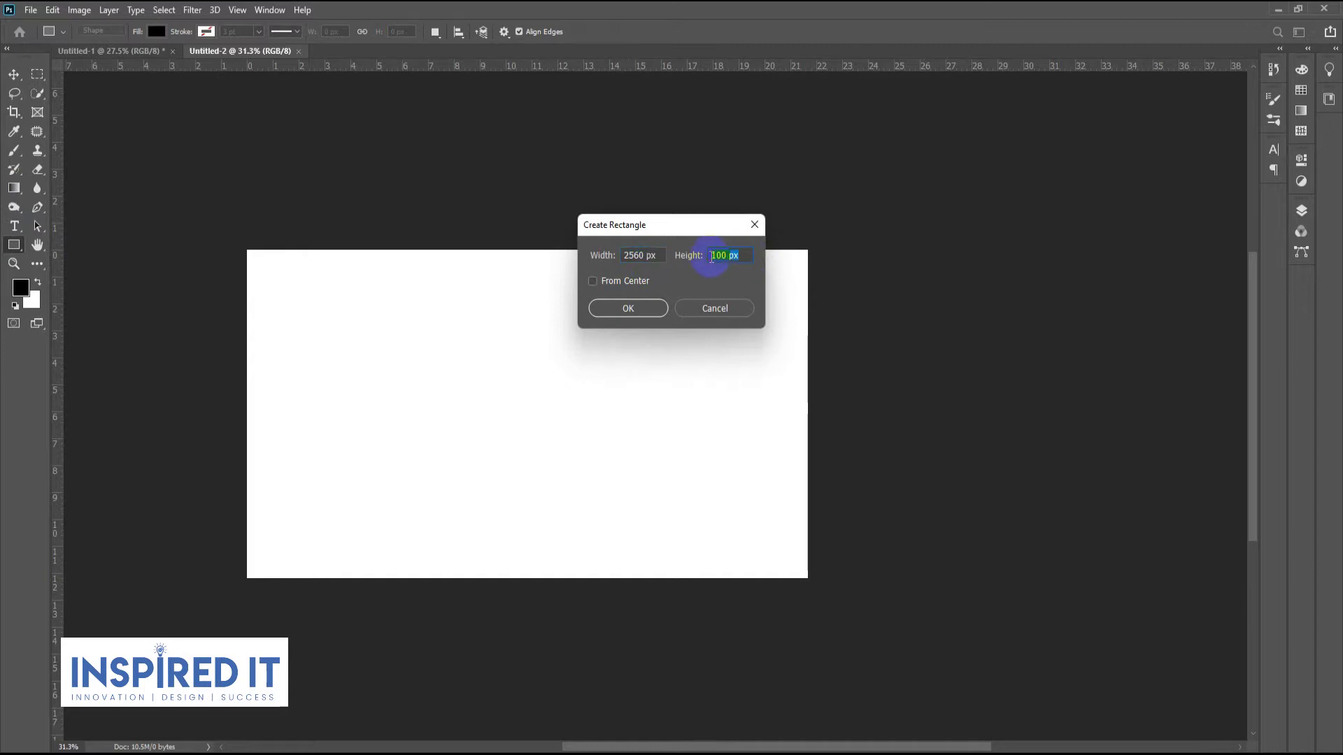
click(632, 306)
Centre the band horizontally and vertically on the canvas.
click(14, 75)
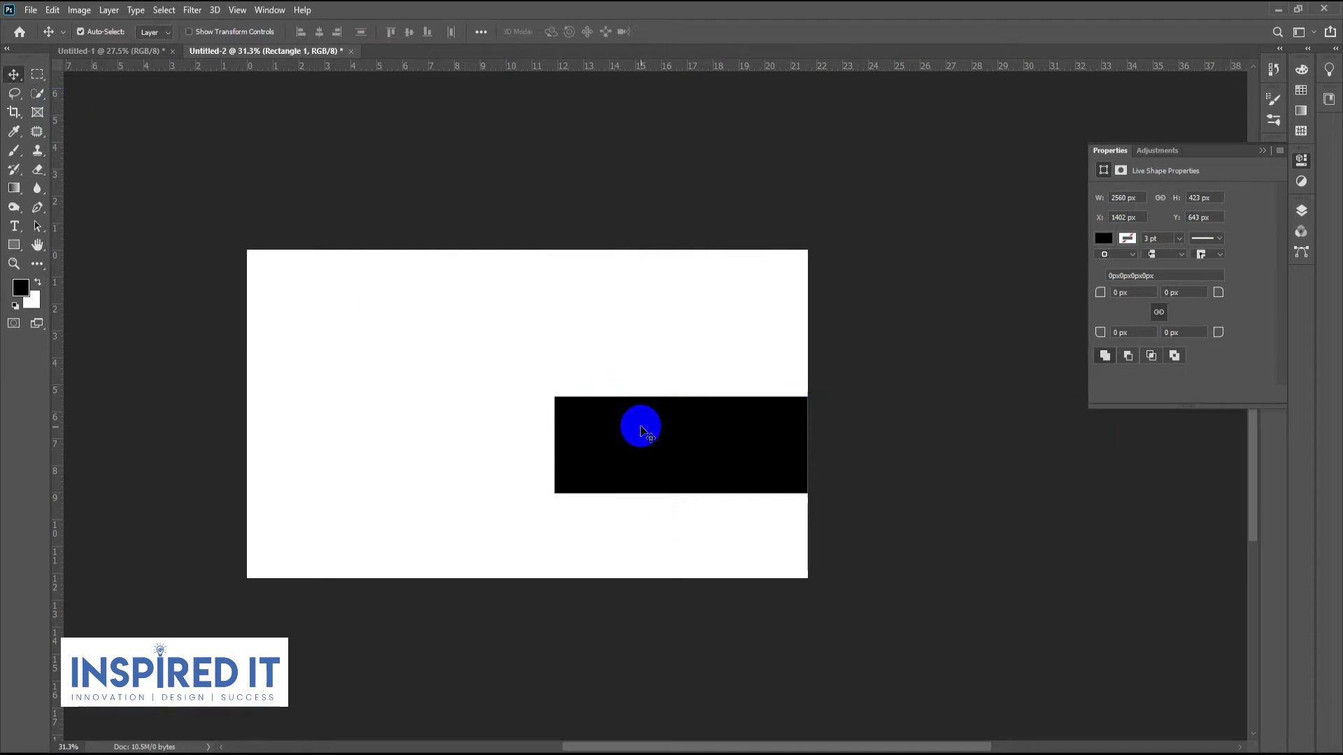
ctrl+click(643, 431)
key(ctrl+a)
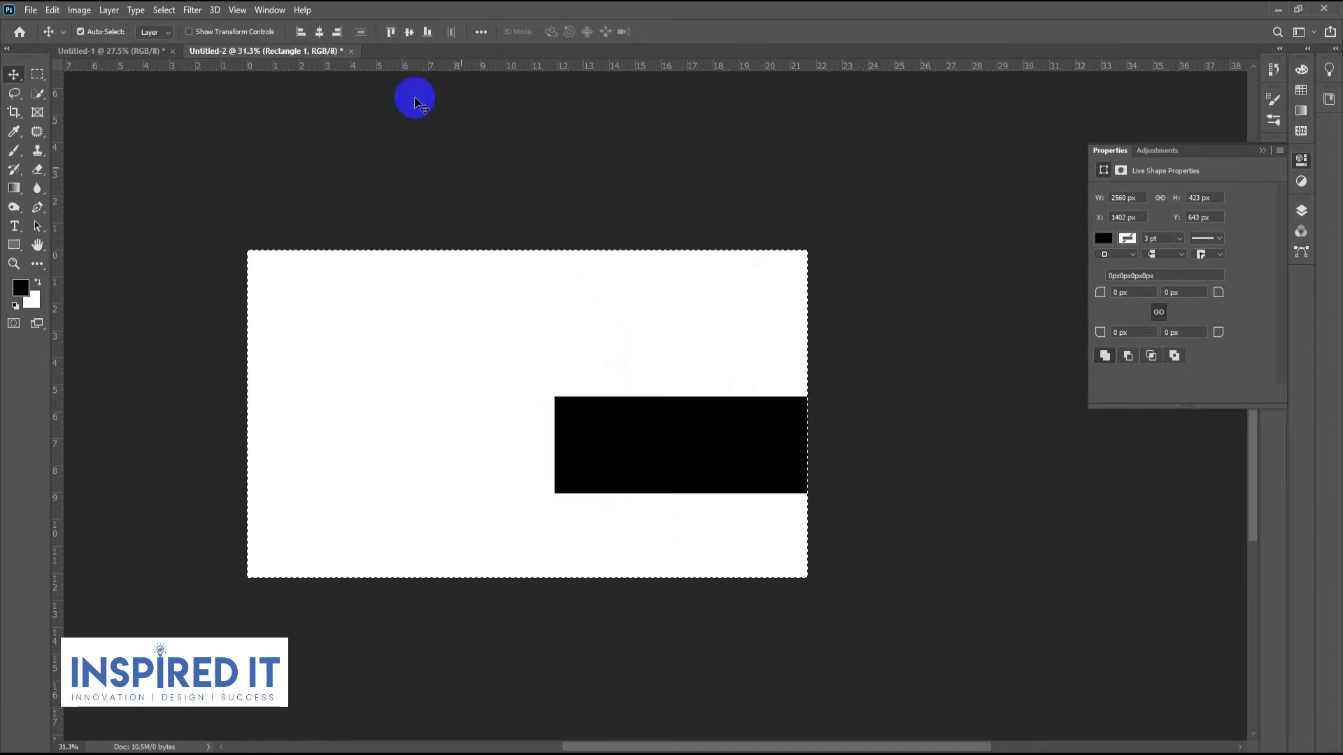
click(316, 33)
click(408, 32)
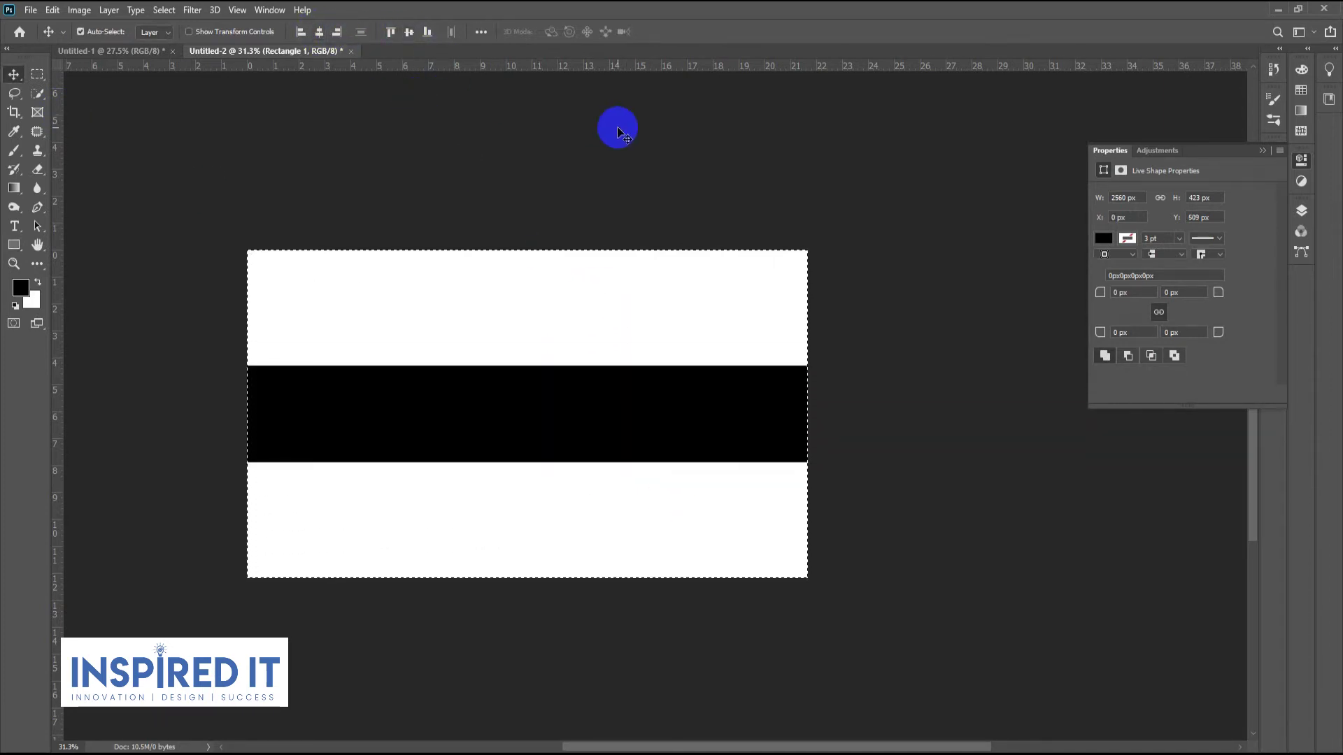
click(1304, 163)
drag(815, 195, 102, 78)
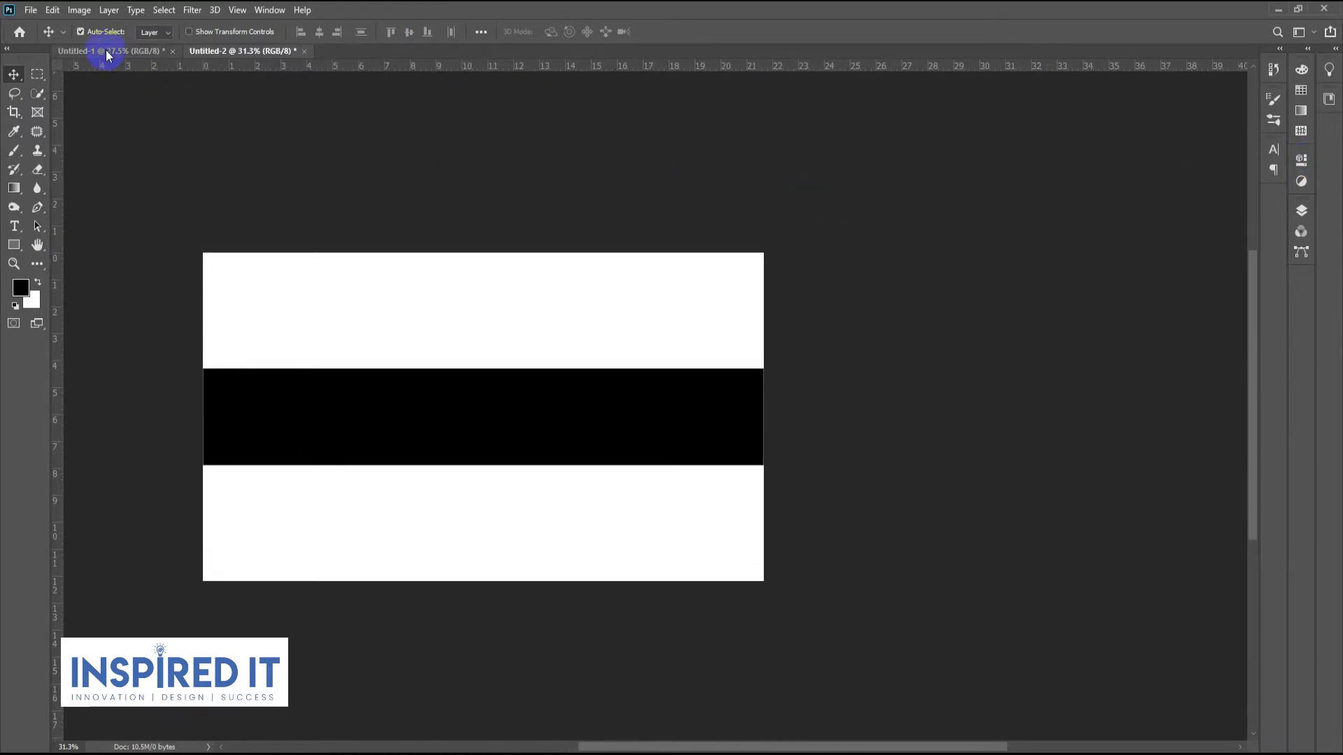
Copy the colour code 980e1b from the Notepad notes.
click(106, 51)
click(874, 685)
click(839, 692)
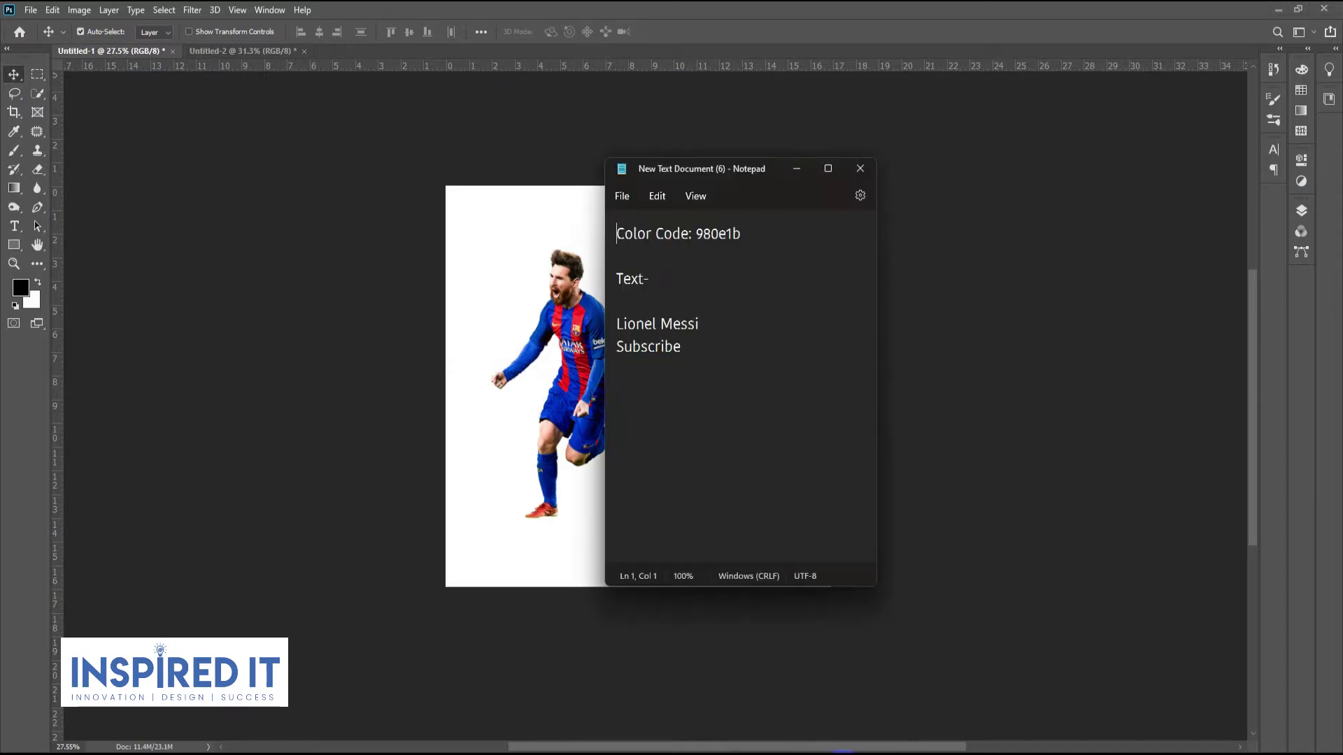
drag(727, 235, 772, 235)
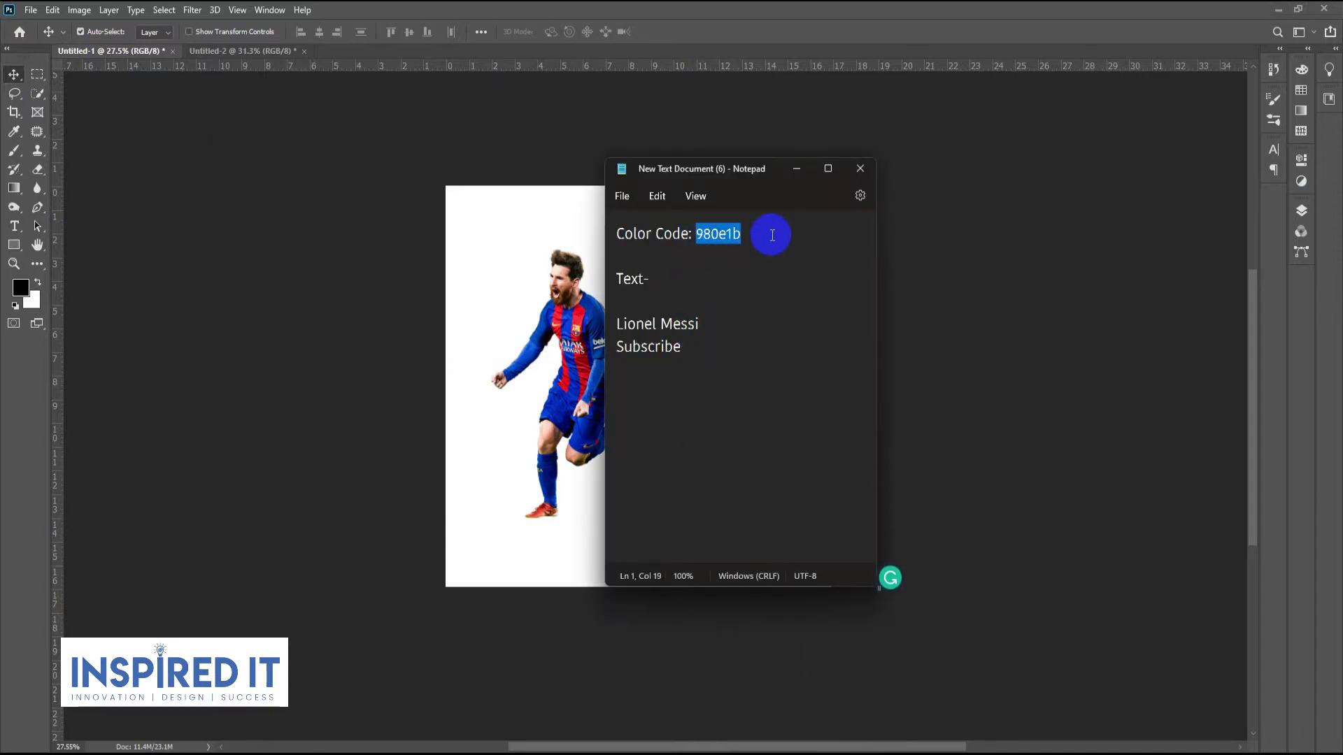
click(243, 51)
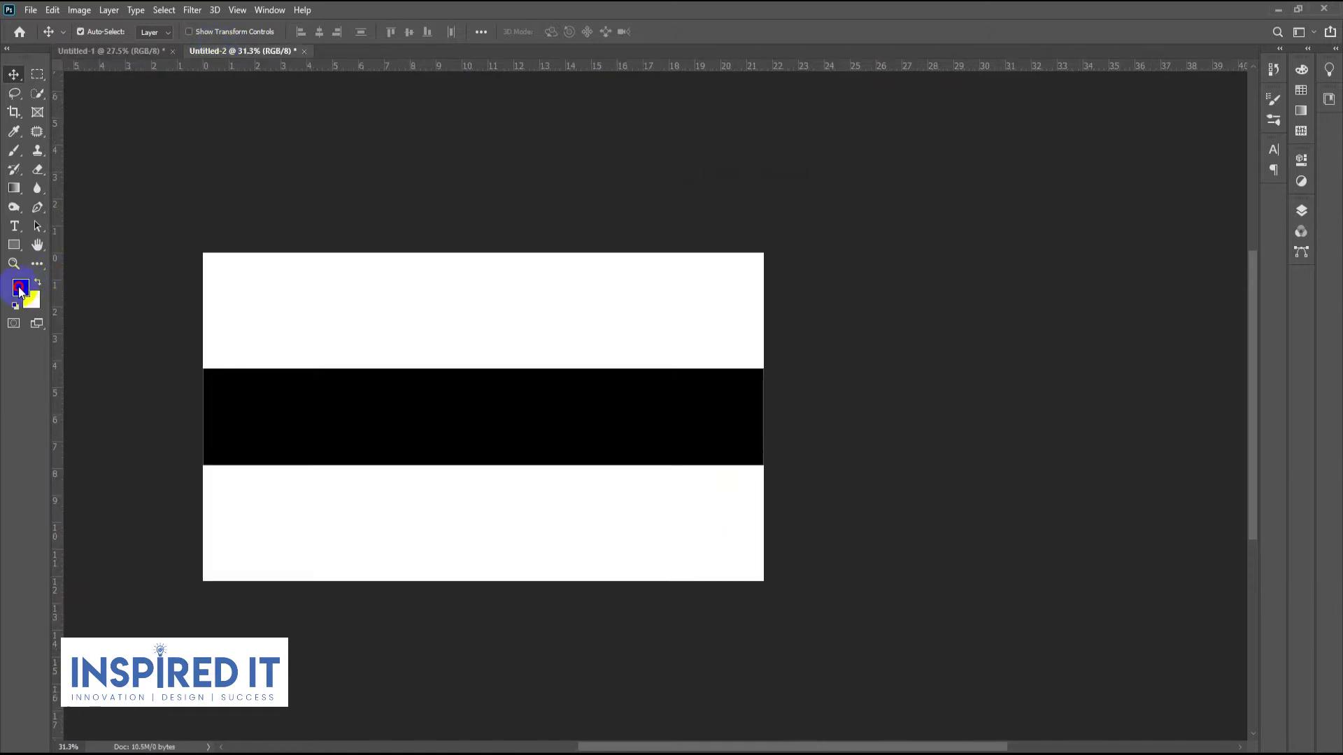
Set the foreground colour to 980e1b and fill the Rectangle 1 band with it.
click(20, 288)
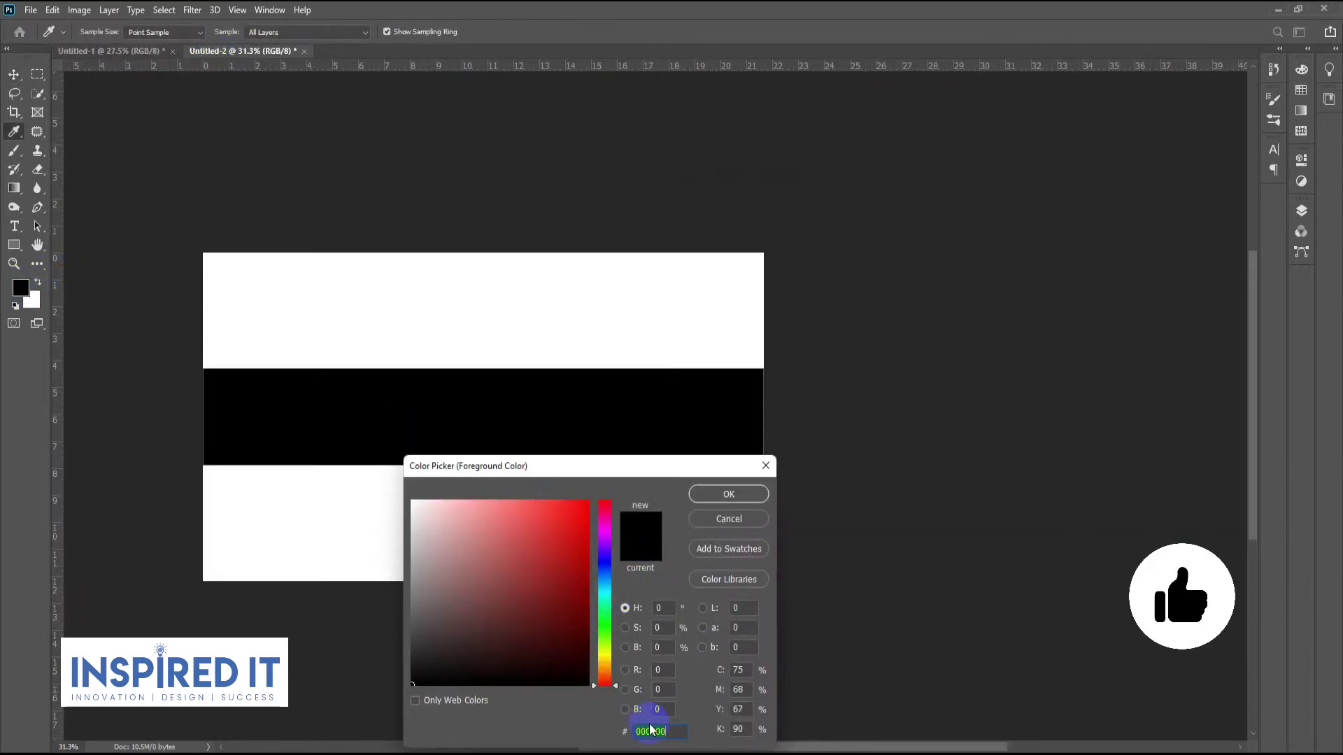
key(ctrl+v)
click(729, 494)
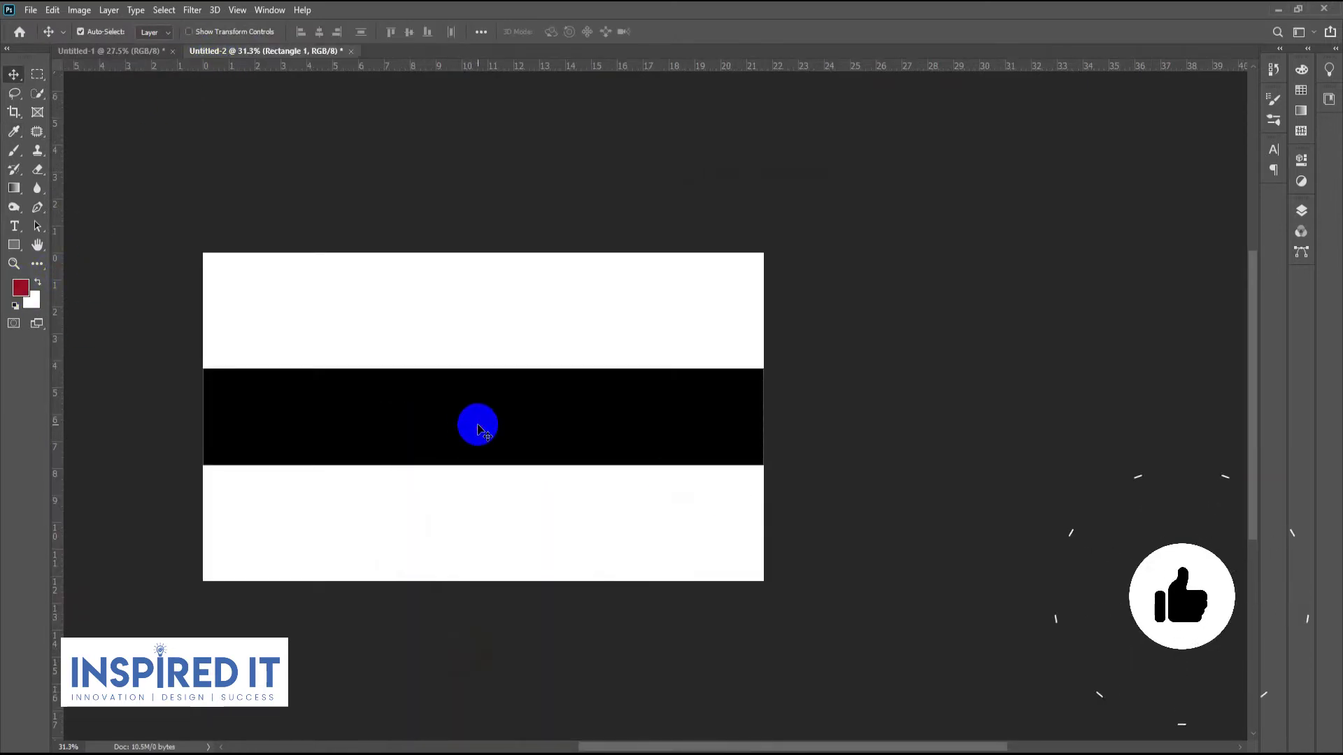
click(1301, 211)
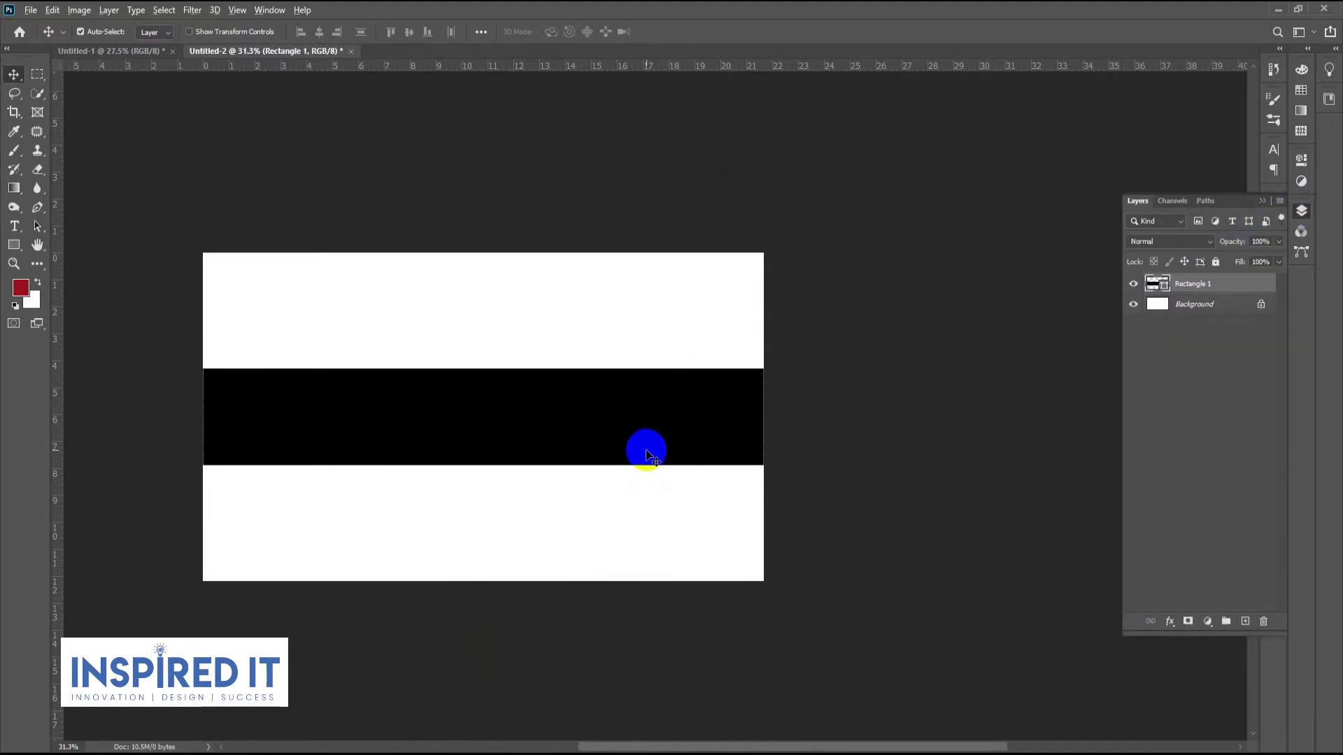
key(alt+BackSpace)
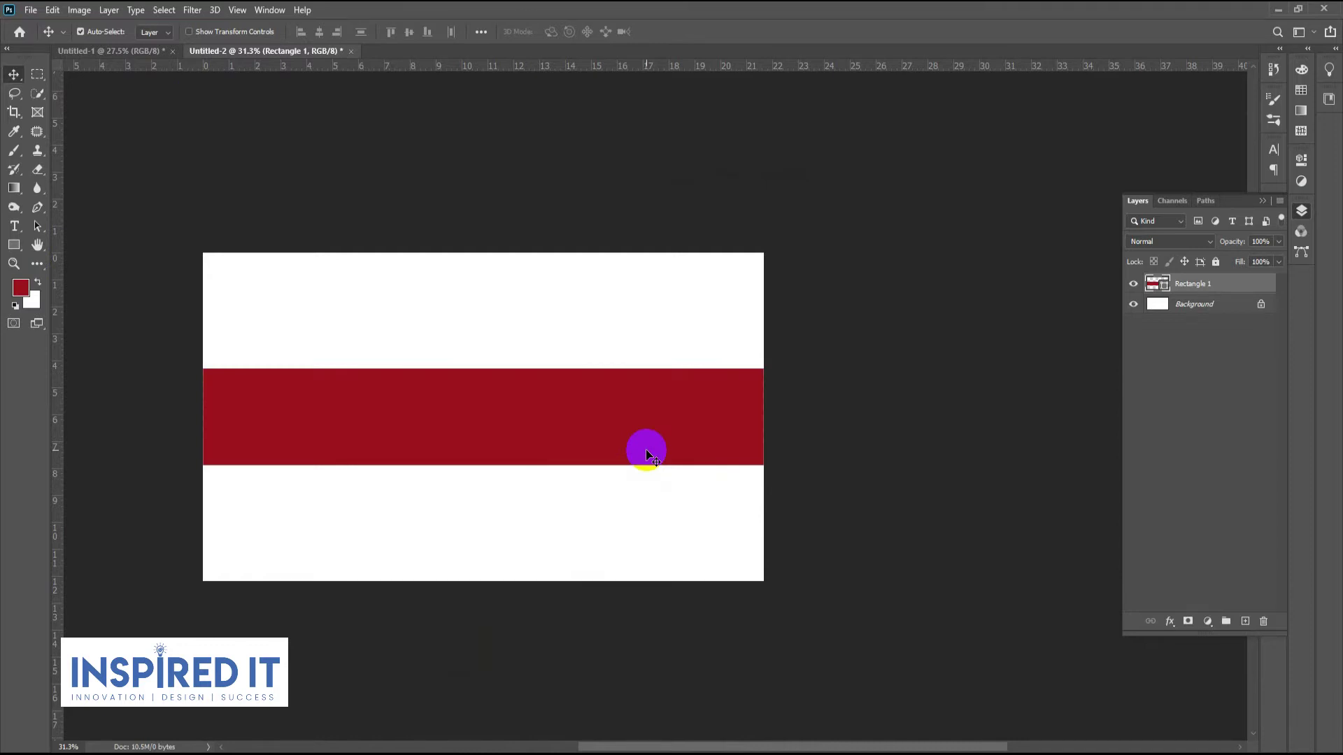
Place the BG stadium image from Channel Art and clip it to the band.
click(33, 10)
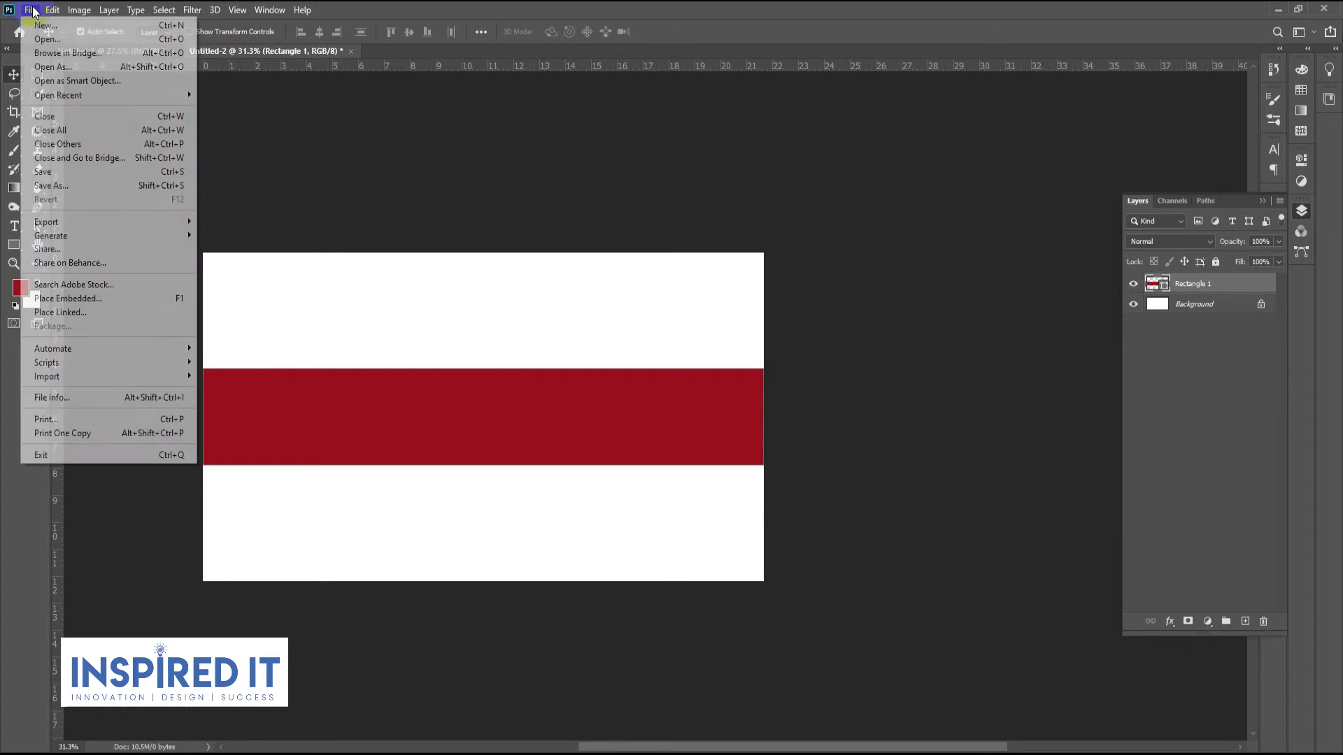
click(89, 297)
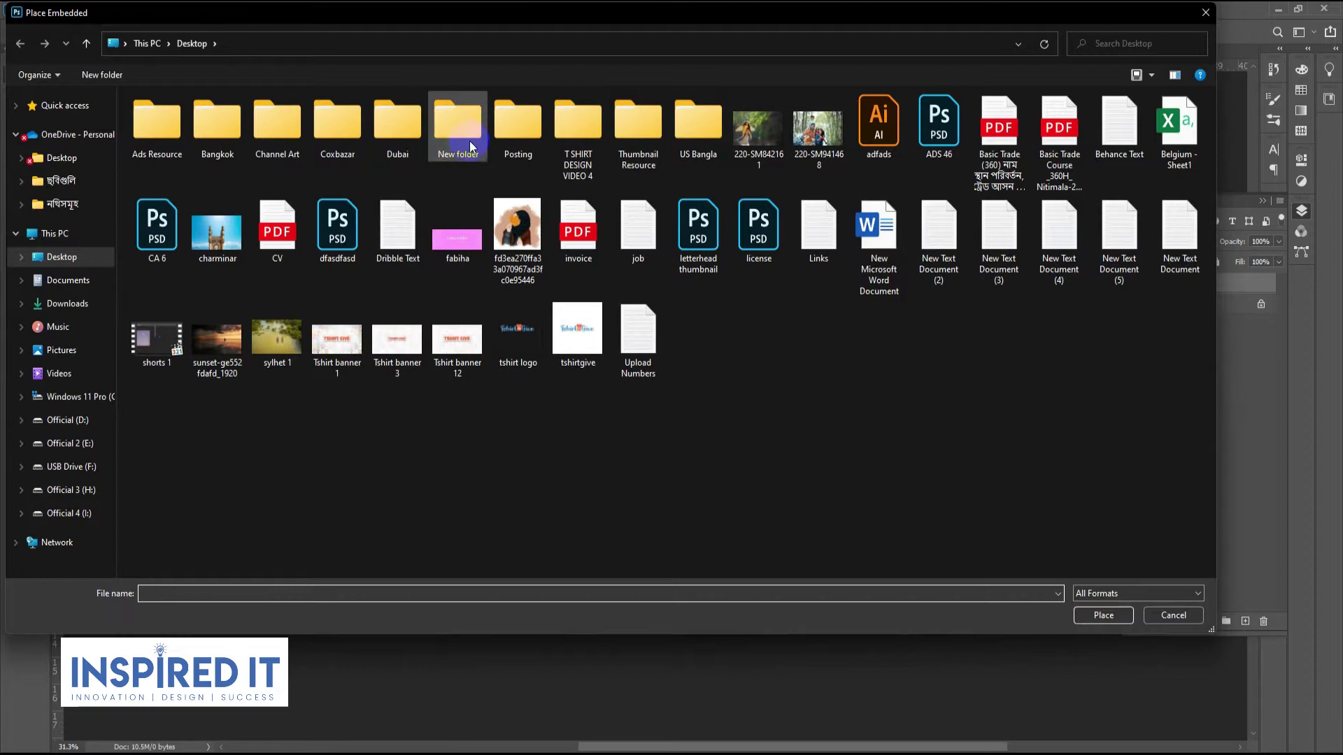
double_click(277, 126)
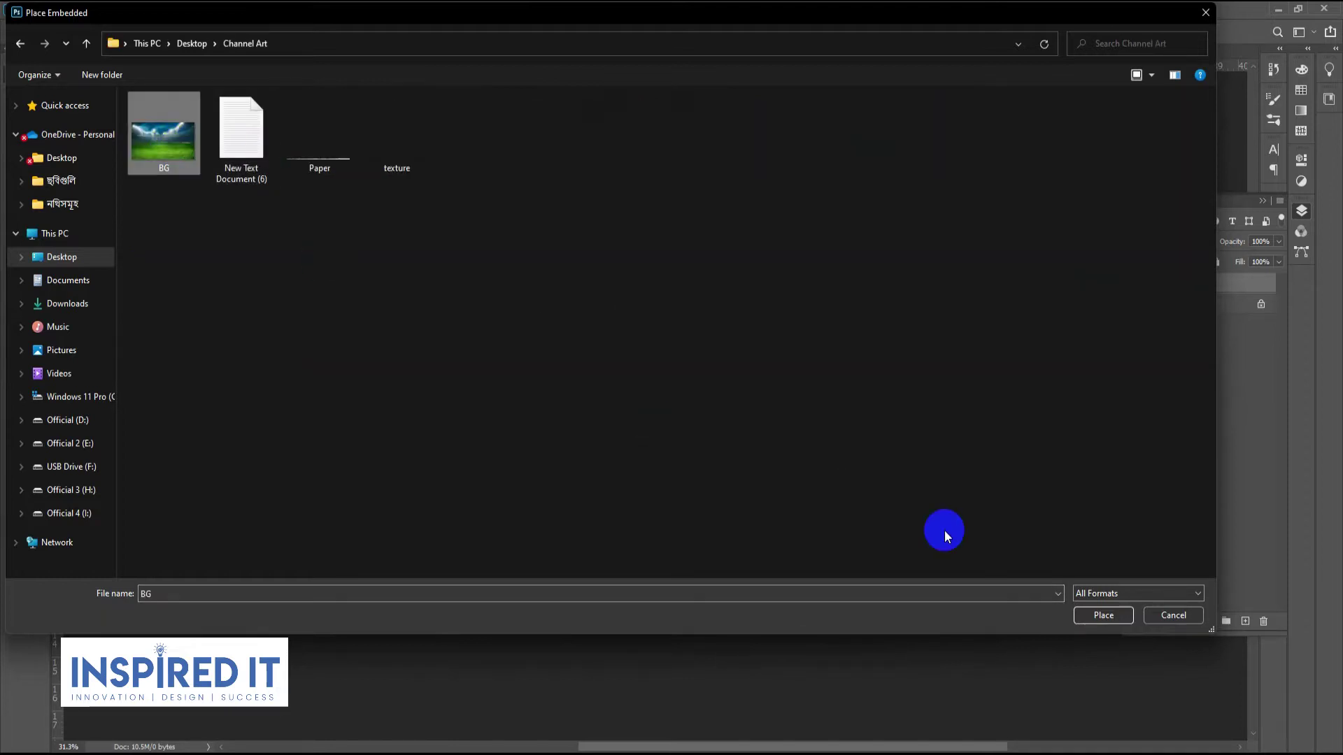
click(1088, 618)
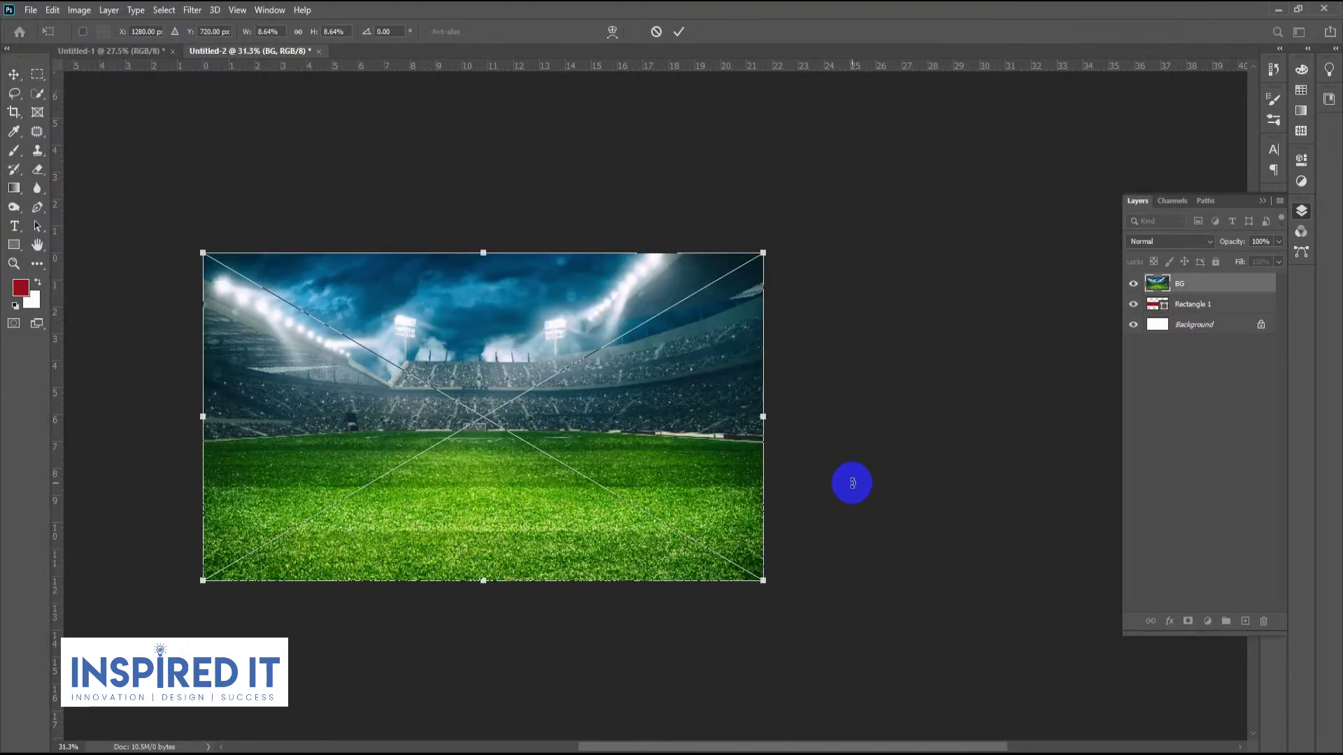
key(Return)
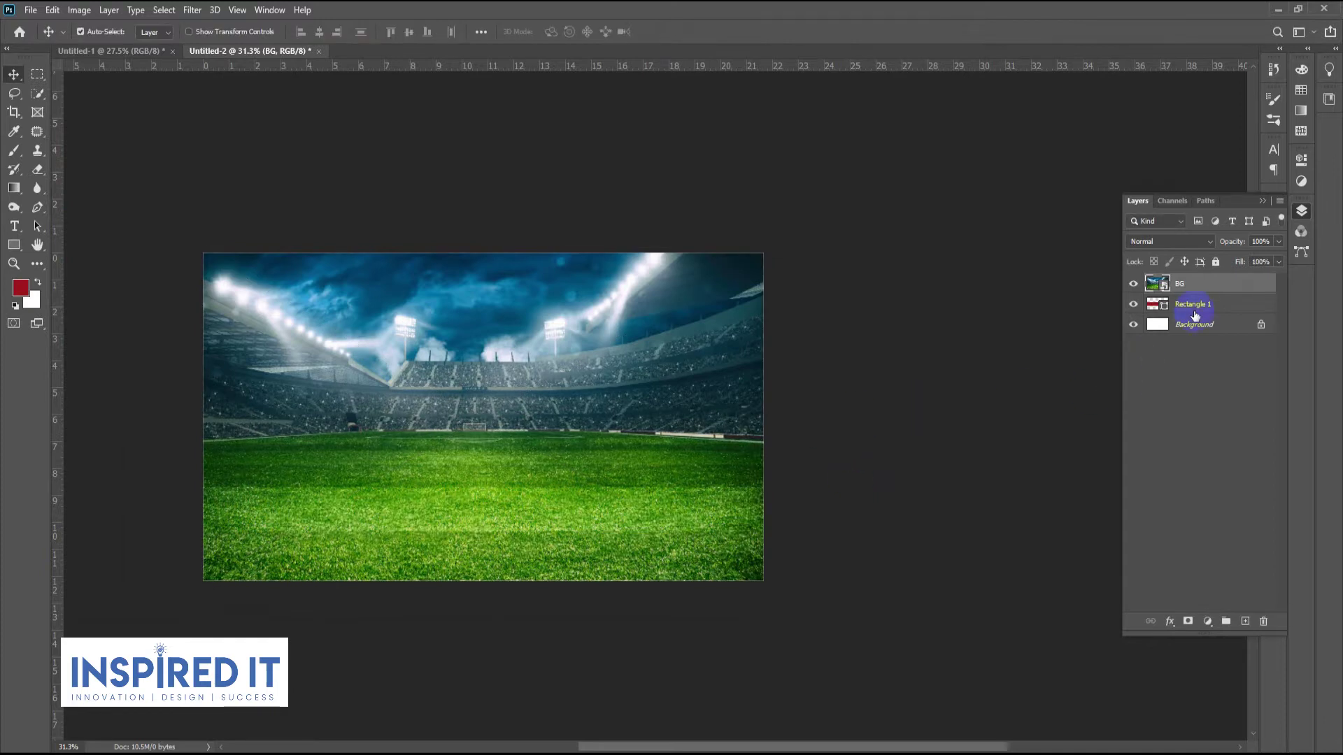
alt+click(1209, 292)
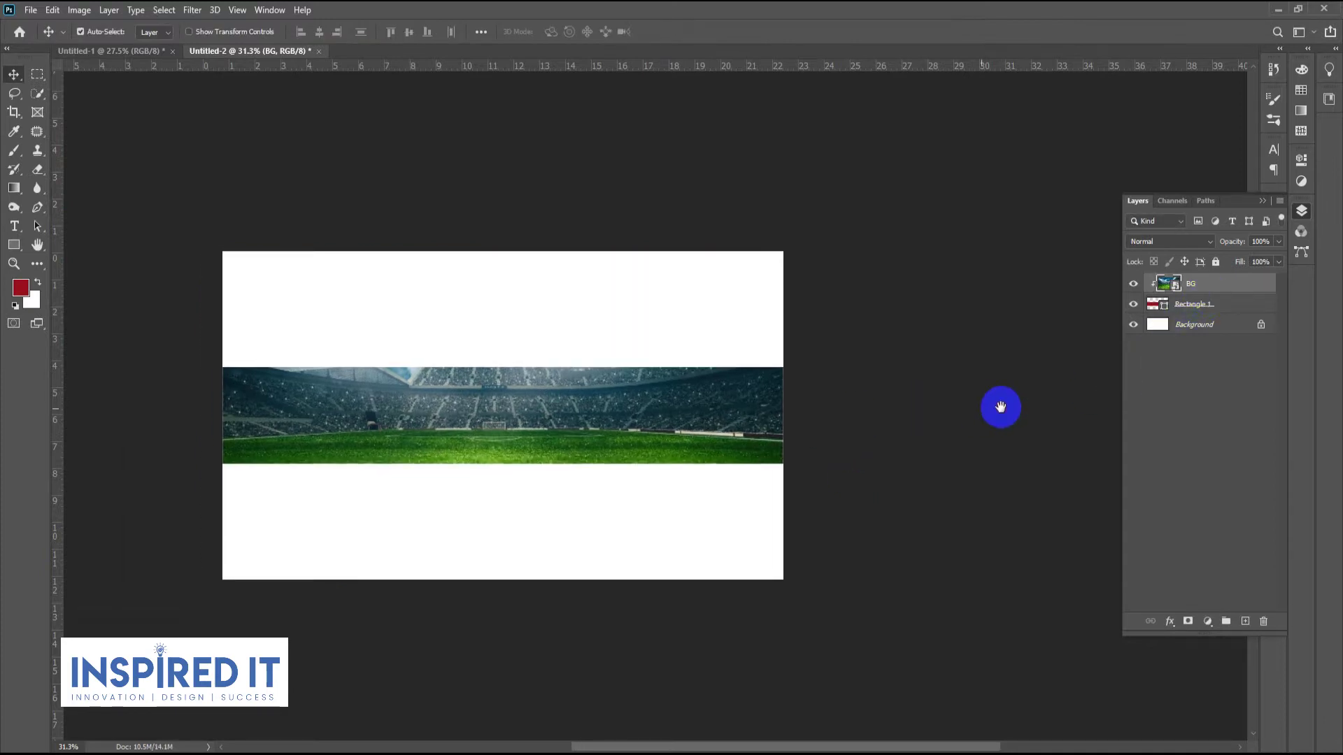
scroll(650, 428, up, 2)
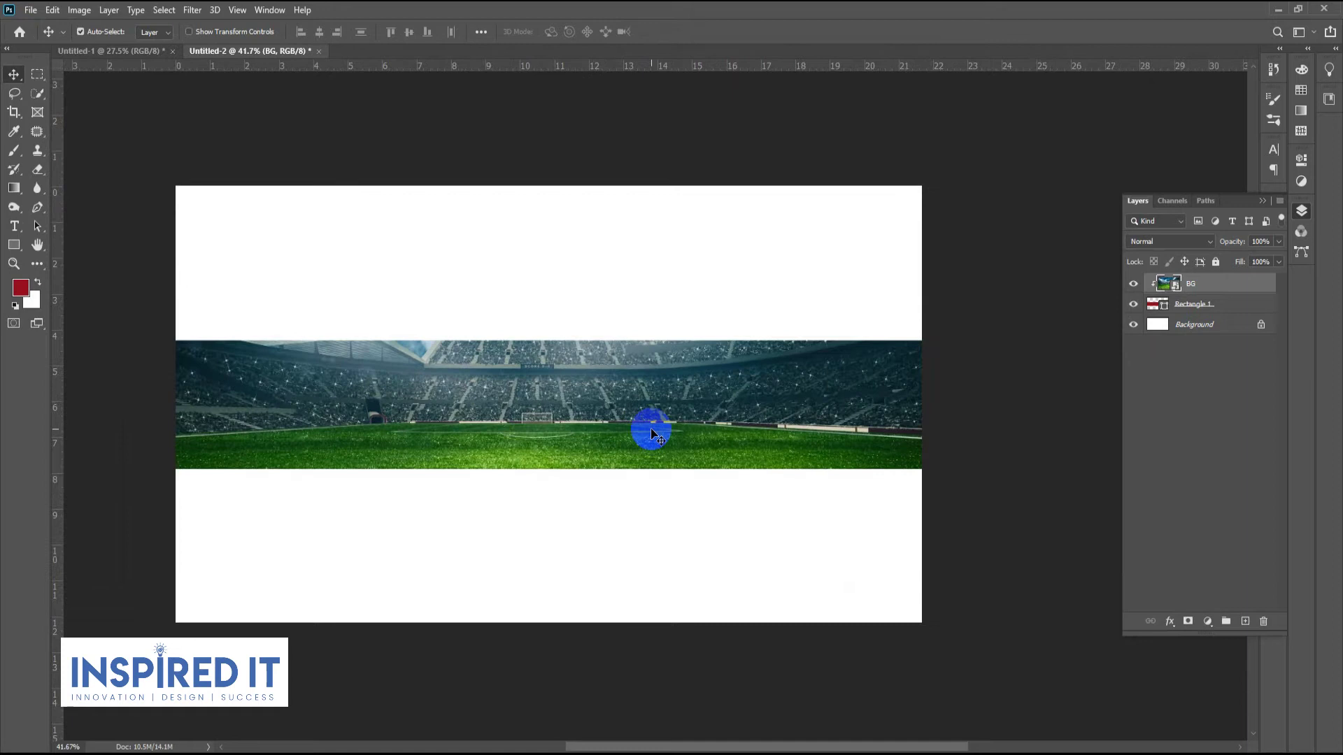
Enlarge the stadium photo with Free Transform to fill the band's width.
key(ctrl+t)
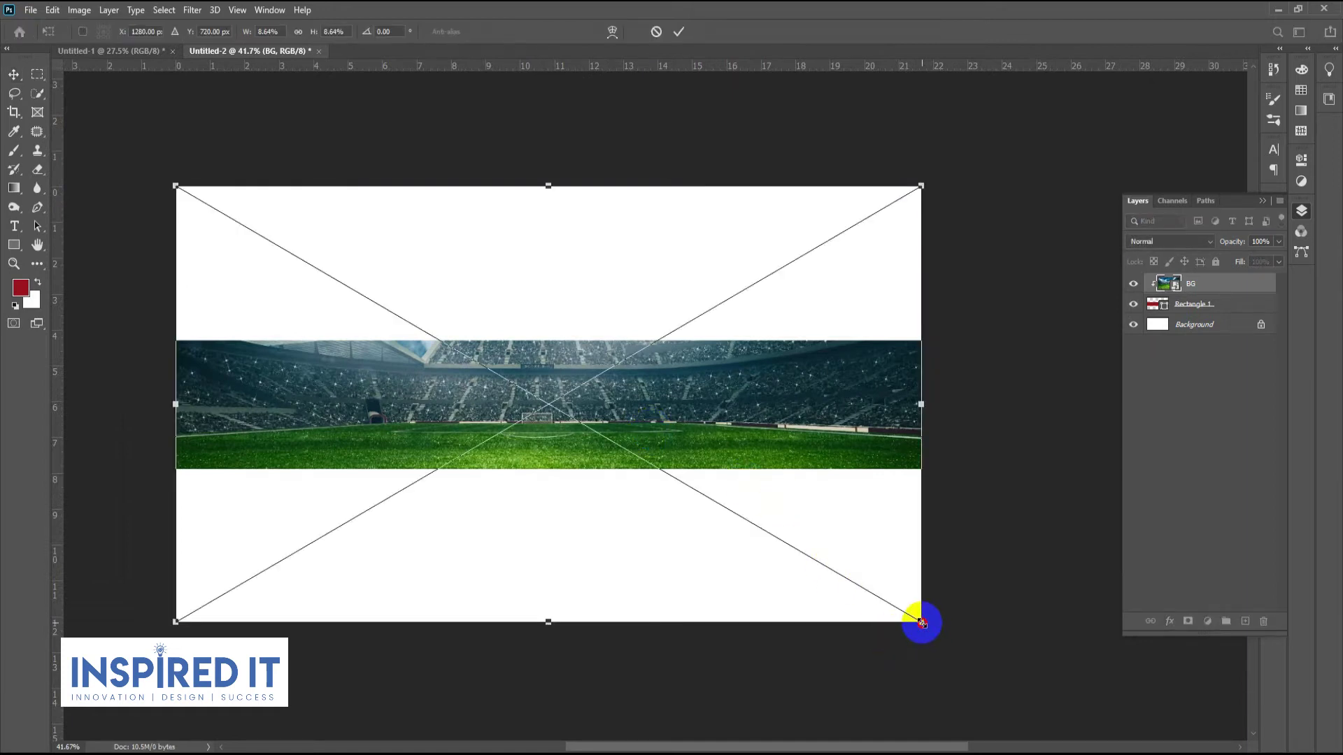
drag(921, 622, 957, 621)
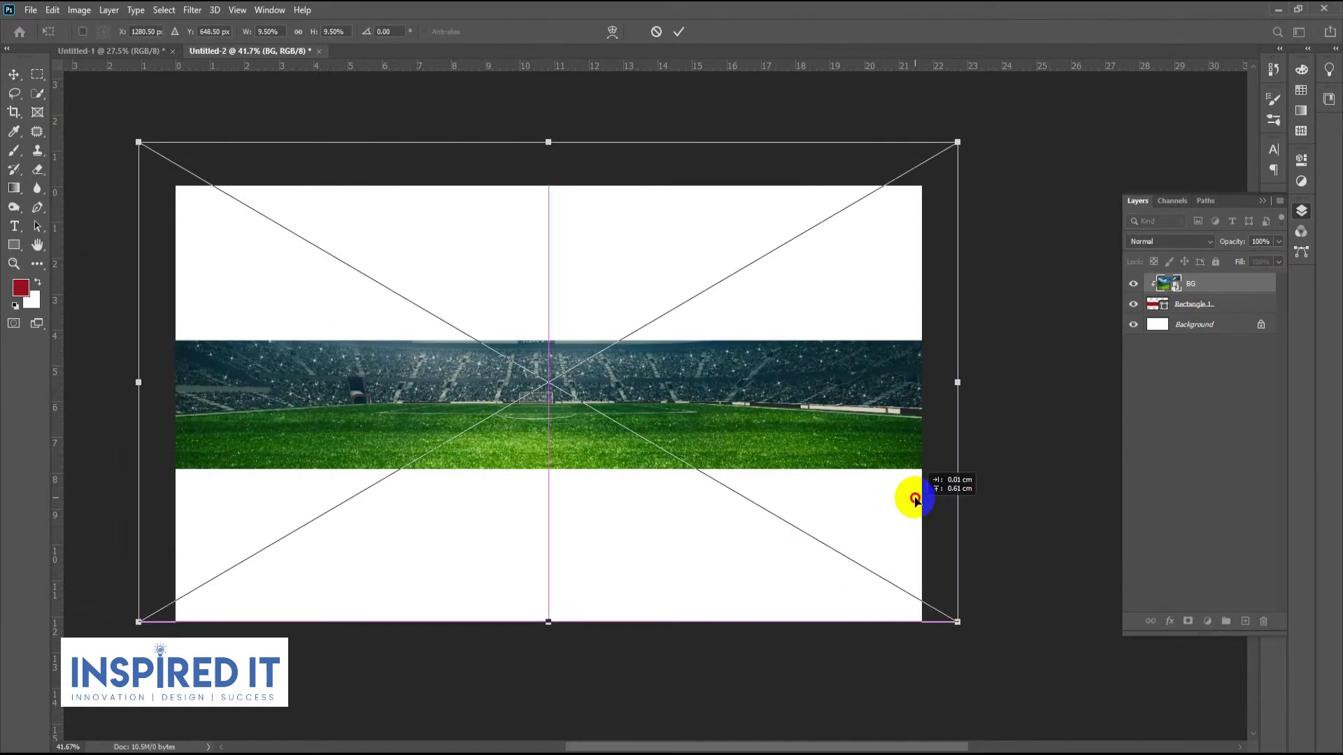
double_click(913, 501)
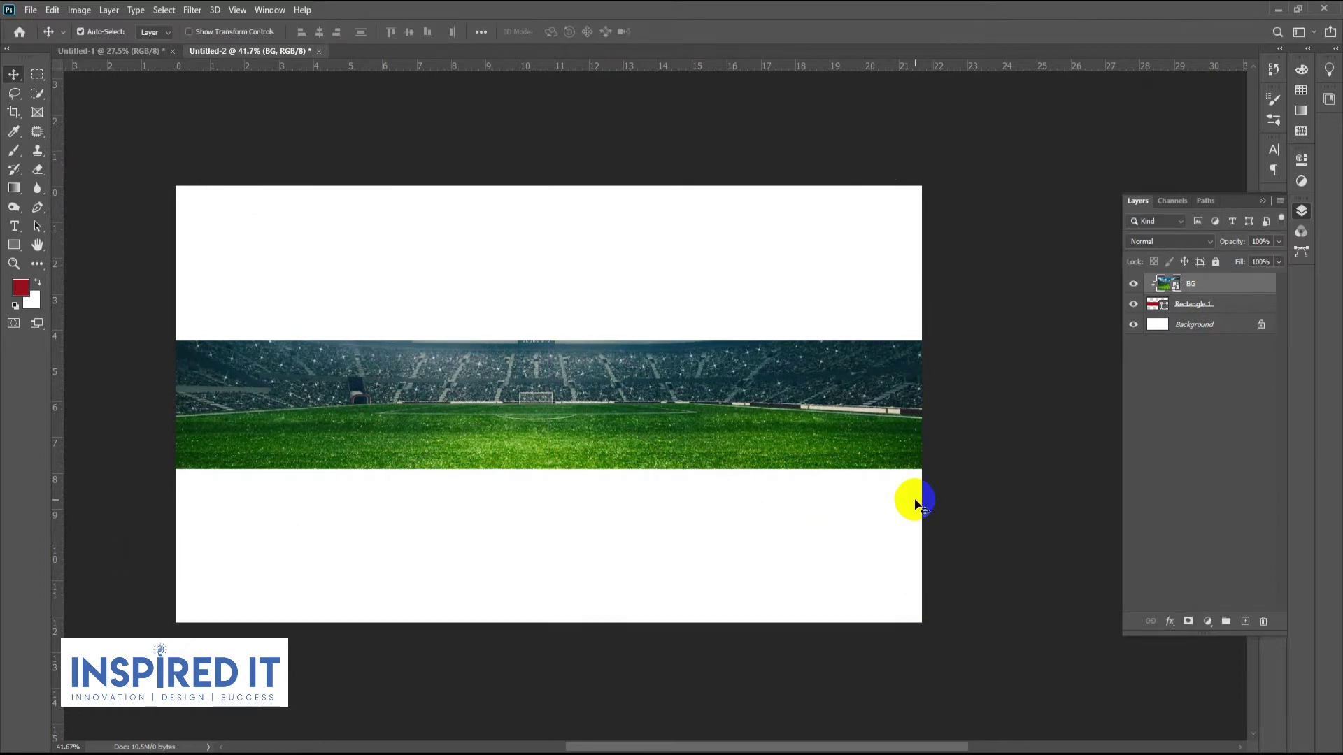
click(946, 439)
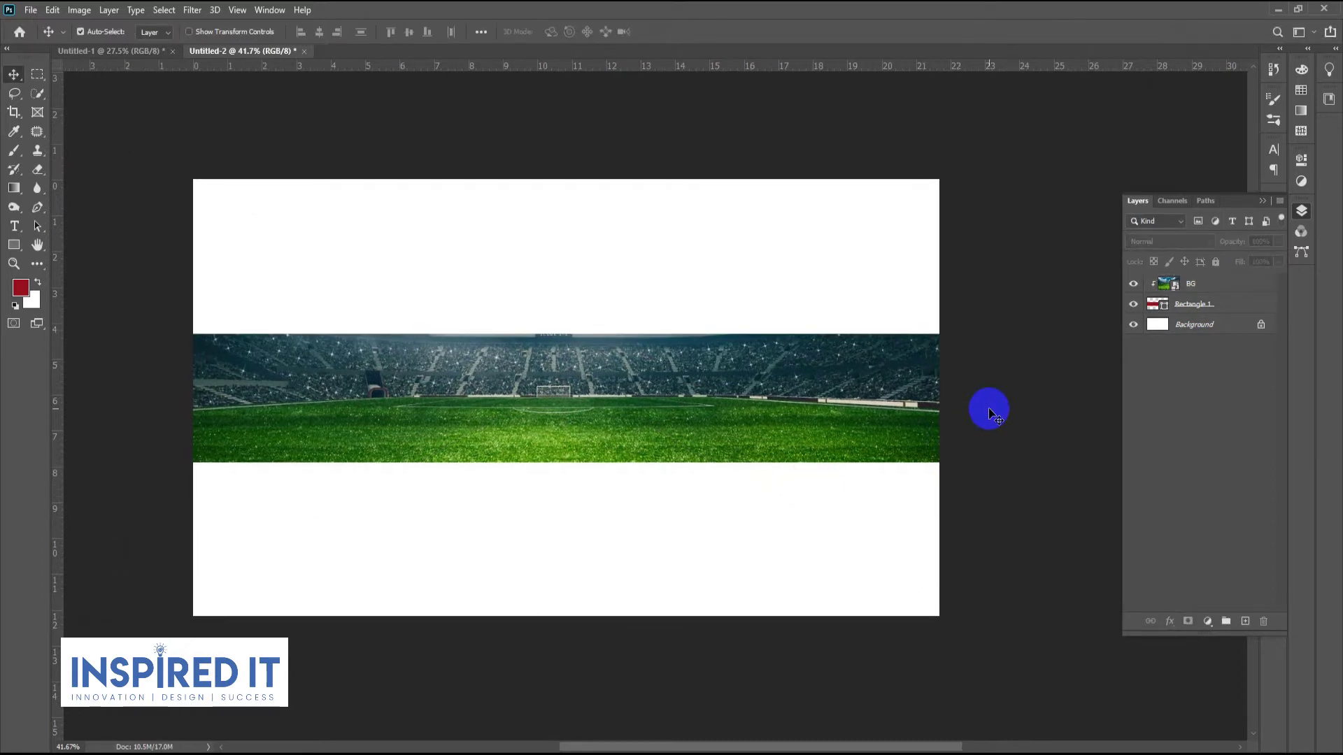
Add a red Solid Color fill layer clipped to the BG stadium layer.
click(1201, 289)
click(1212, 441)
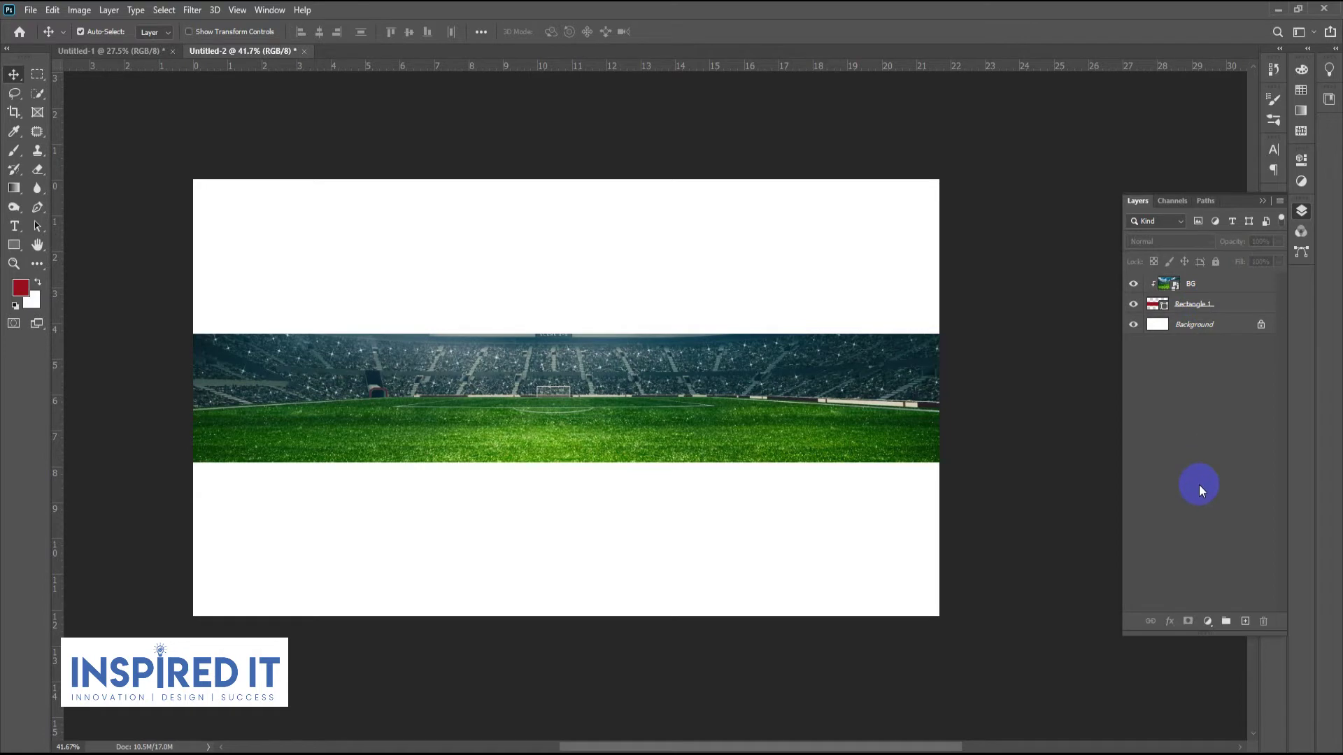
click(1207, 621)
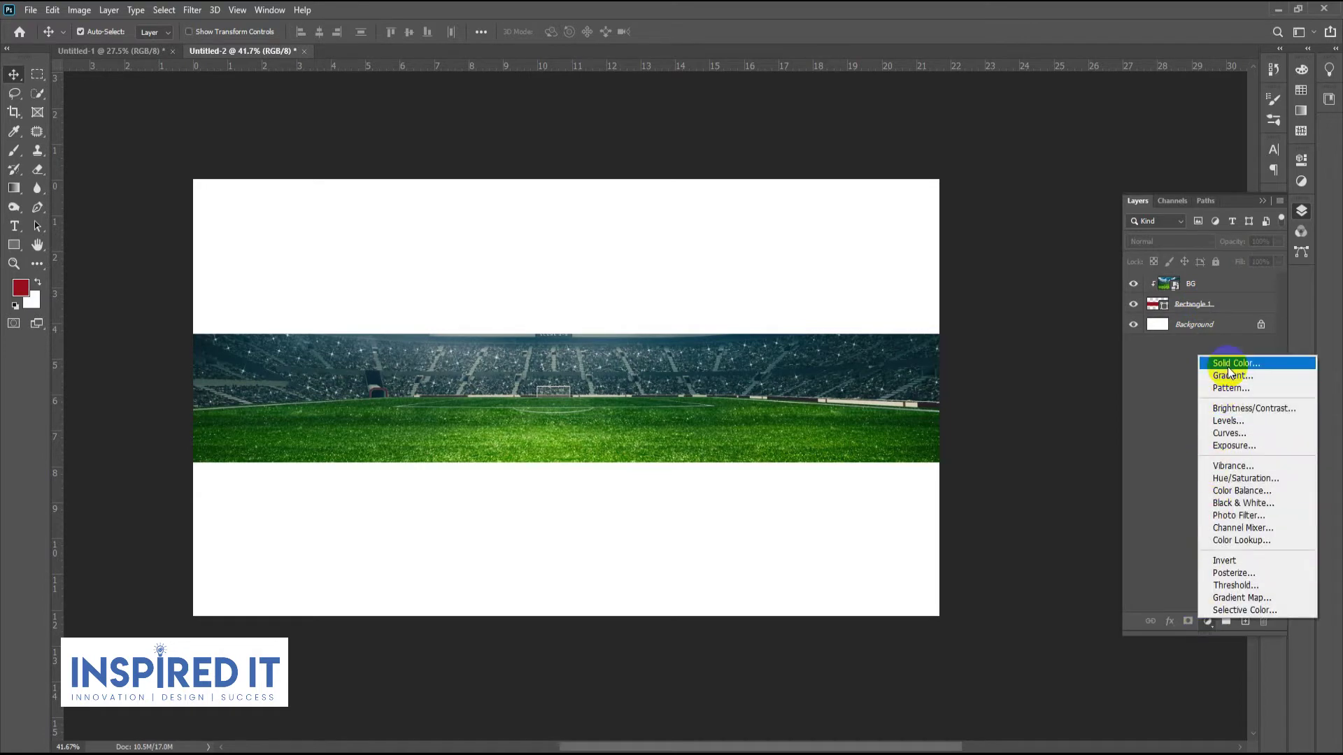
click(1233, 364)
click(755, 498)
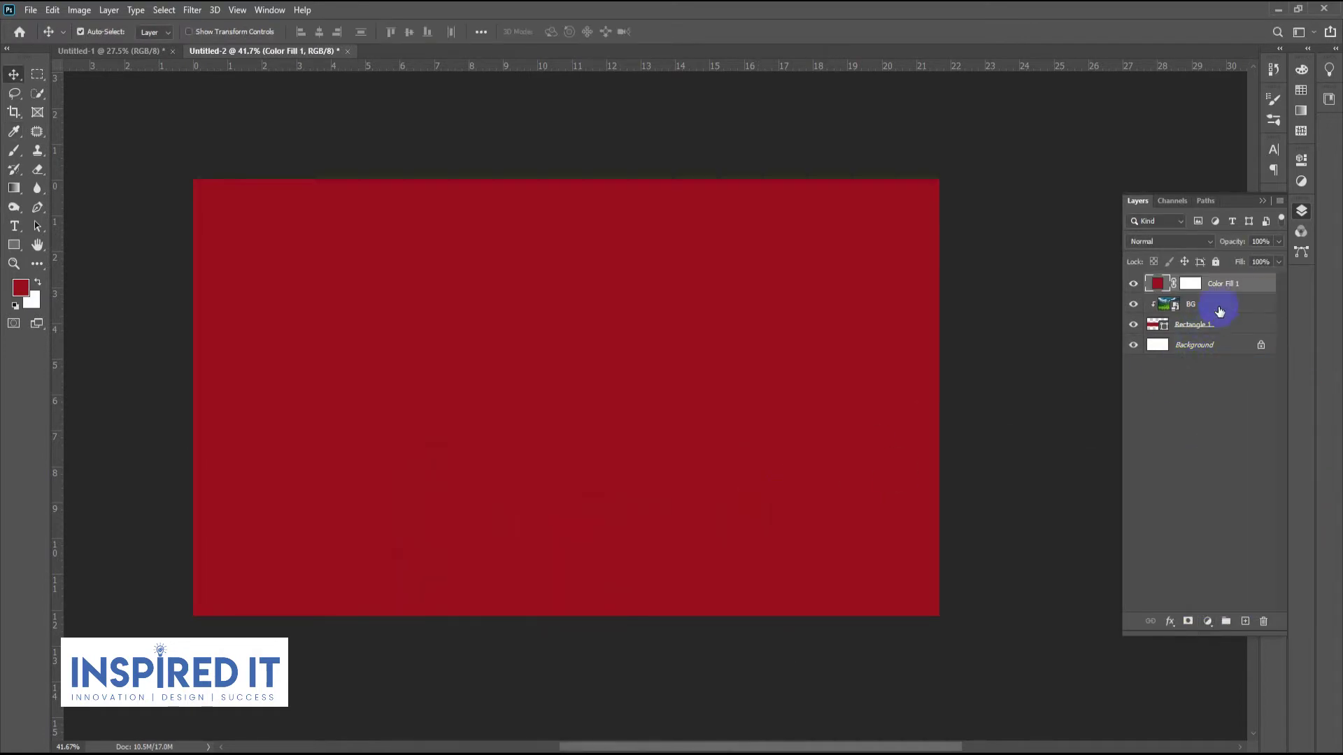
alt+click(1225, 293)
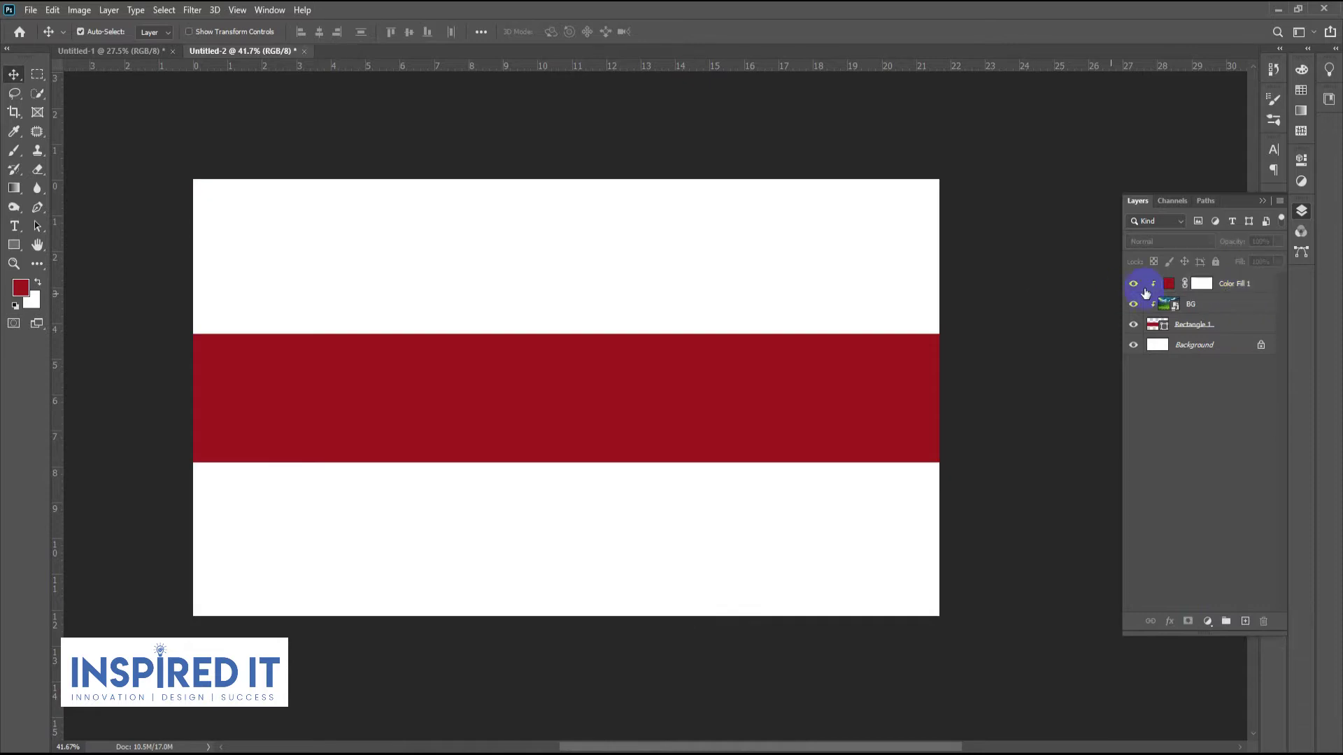
Set Color Fill 1 to Multiply blending at 100% opacity.
click(1216, 288)
click(1155, 242)
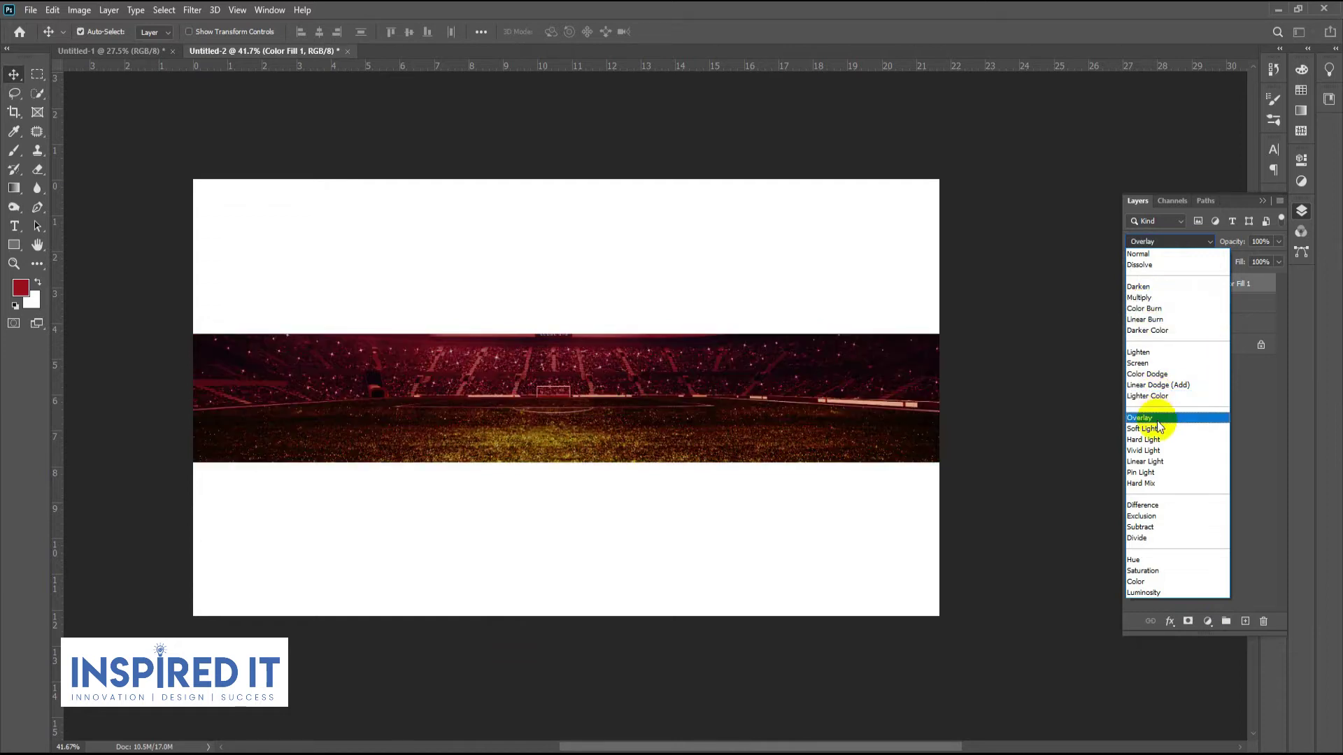
click(1153, 298)
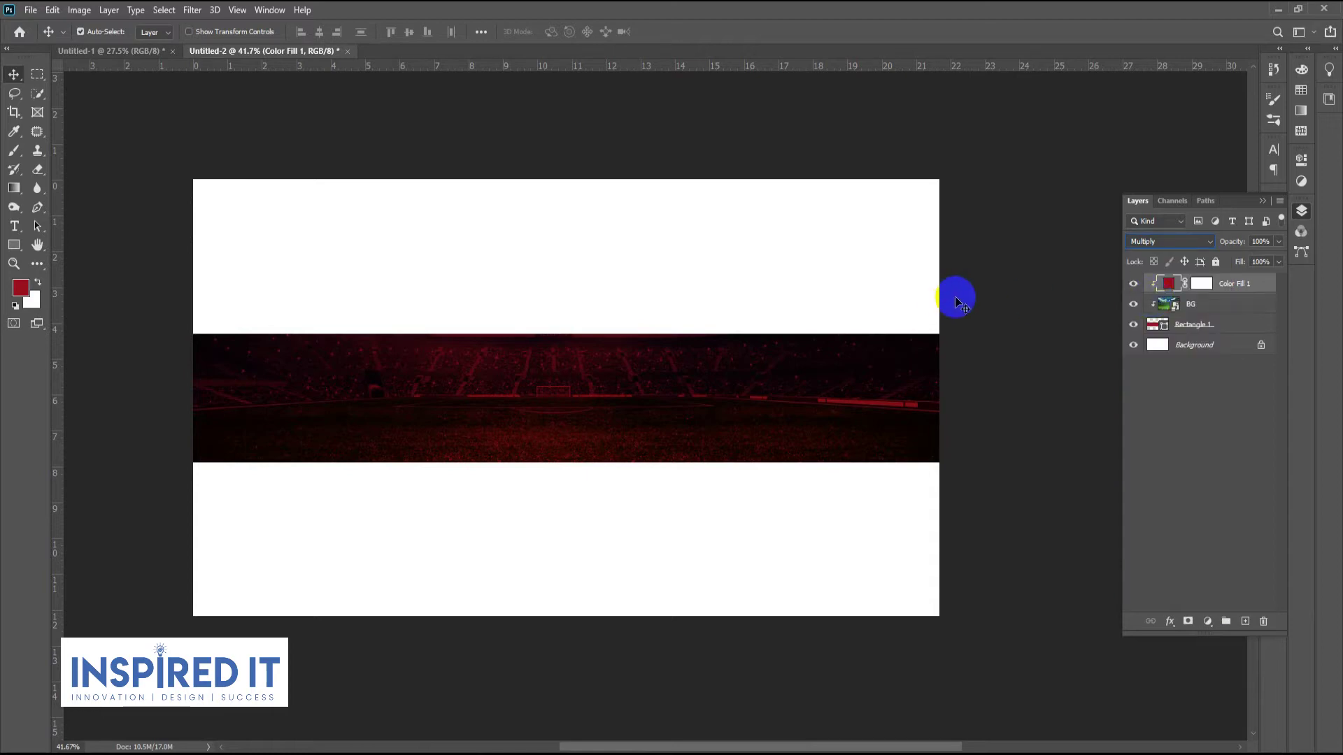
click(1090, 289)
click(1231, 288)
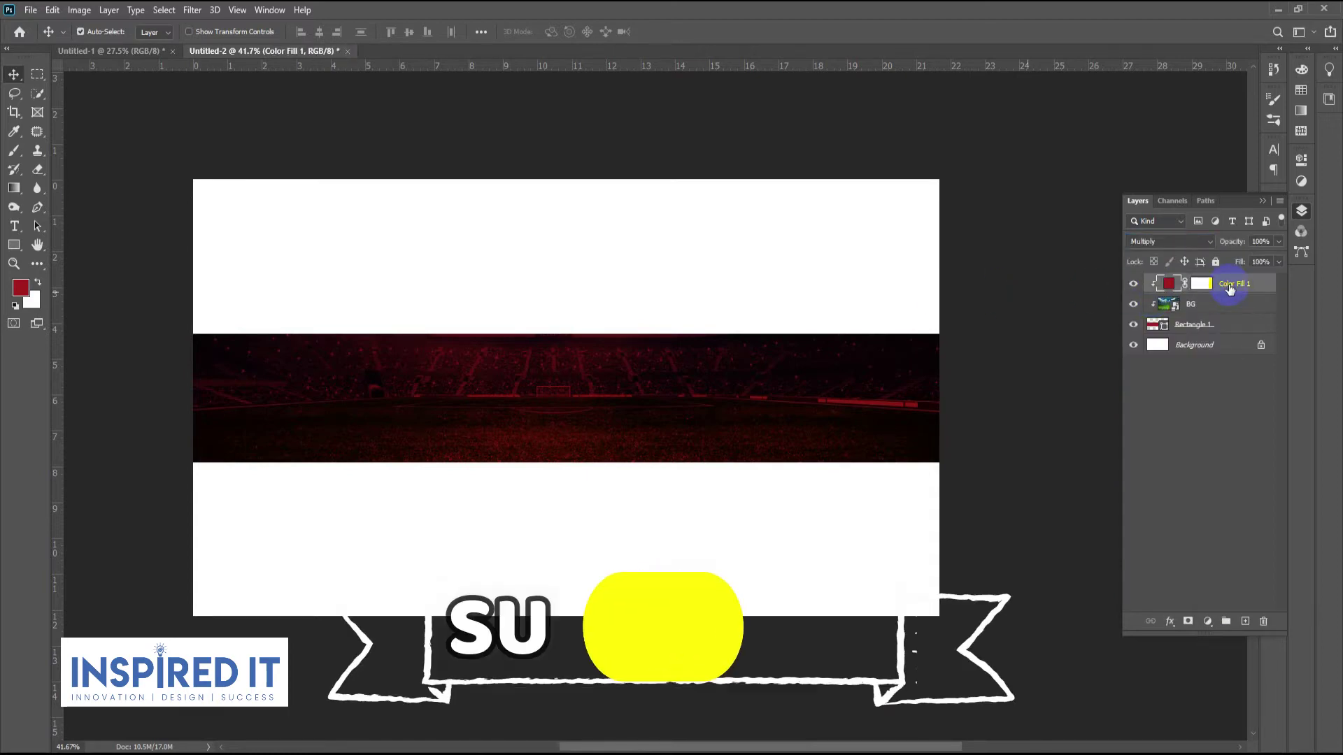
key(8)
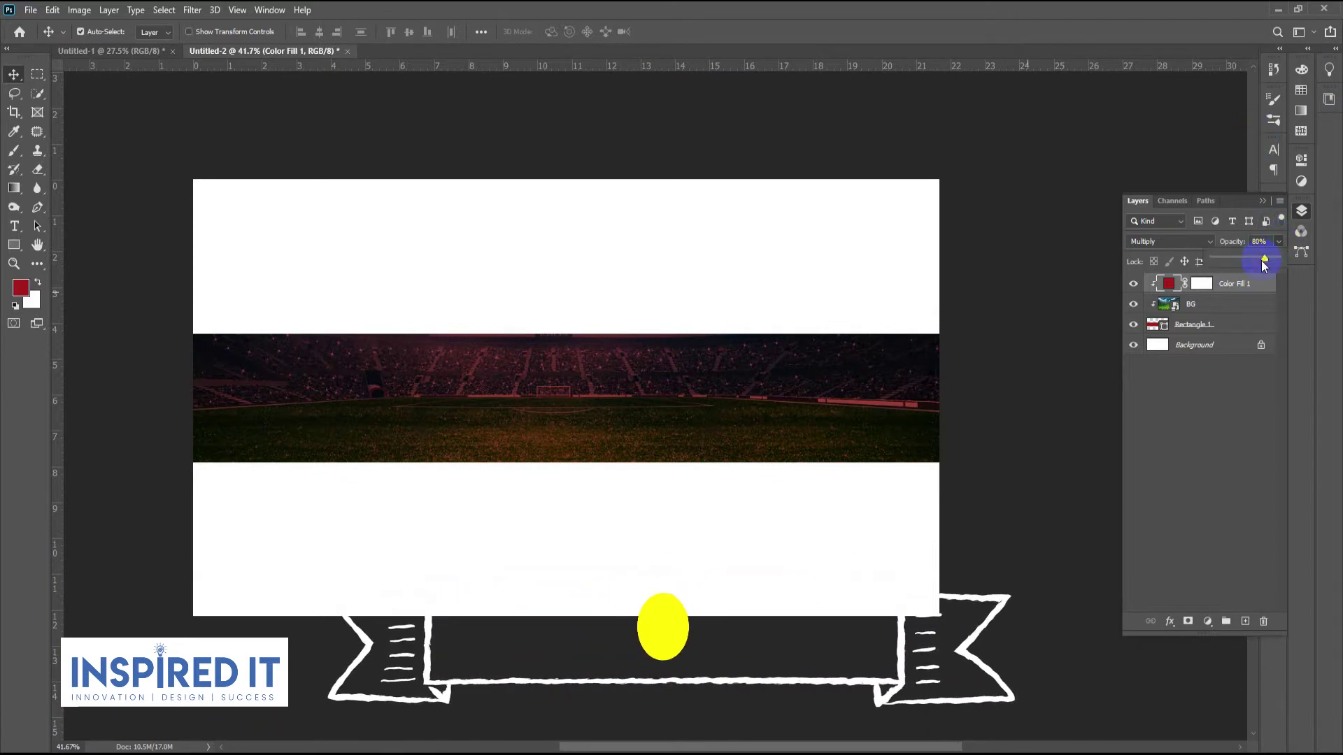
drag(1278, 241, 1283, 268)
click(1040, 243)
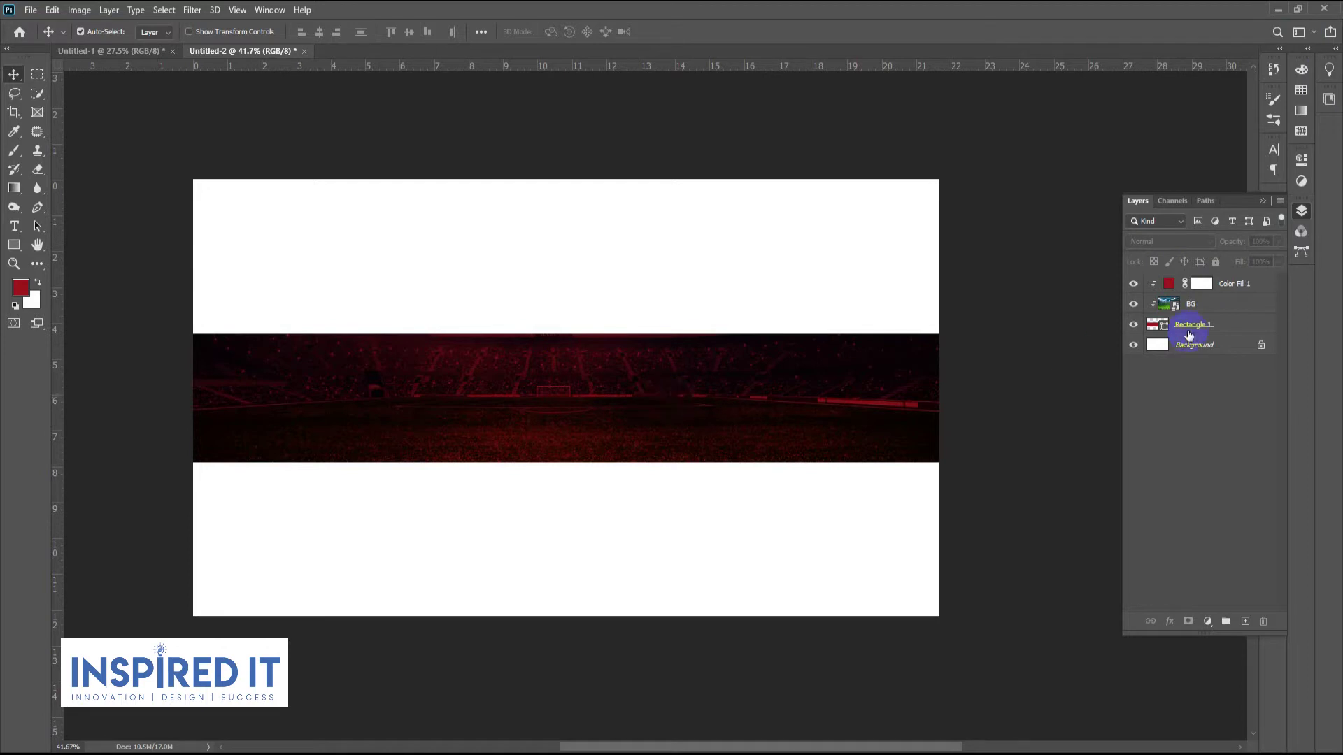
Target the Color Fill 1 mask with a slightly smaller Soft Round brush.
click(1210, 287)
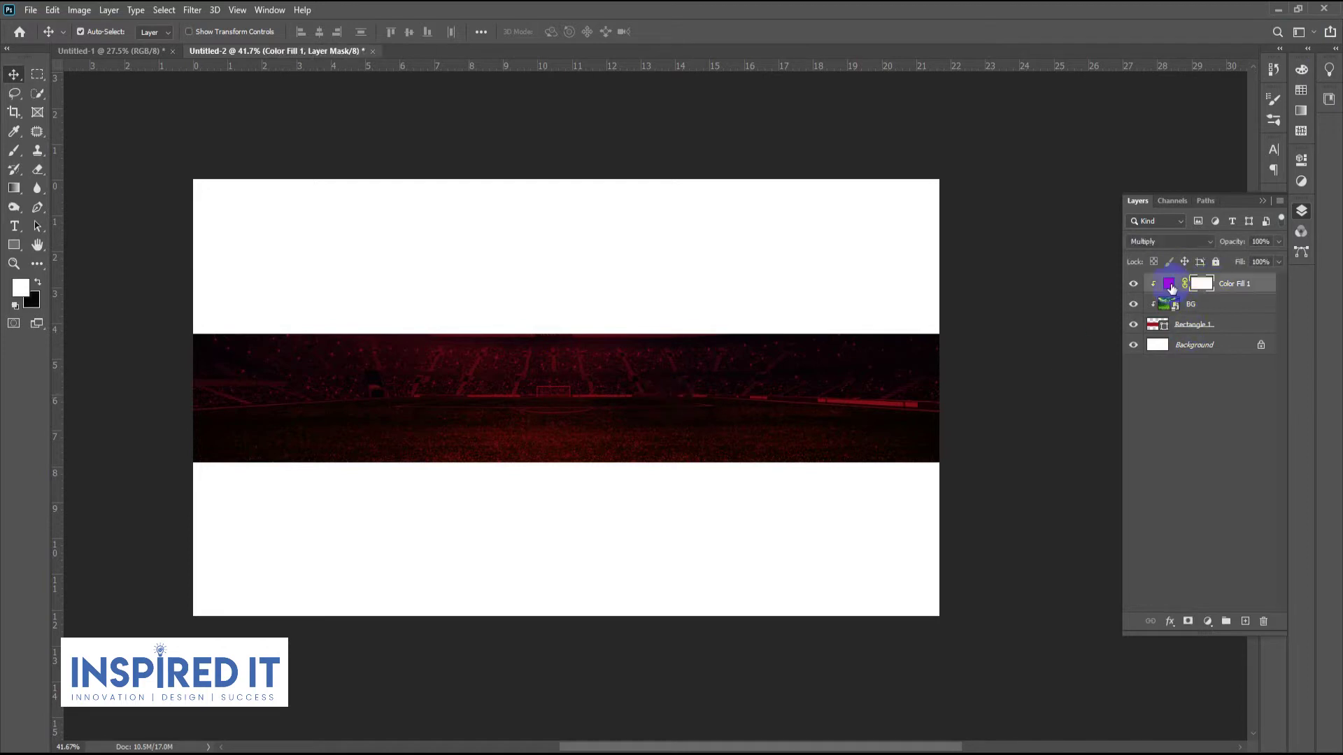
click(15, 161)
click(102, 32)
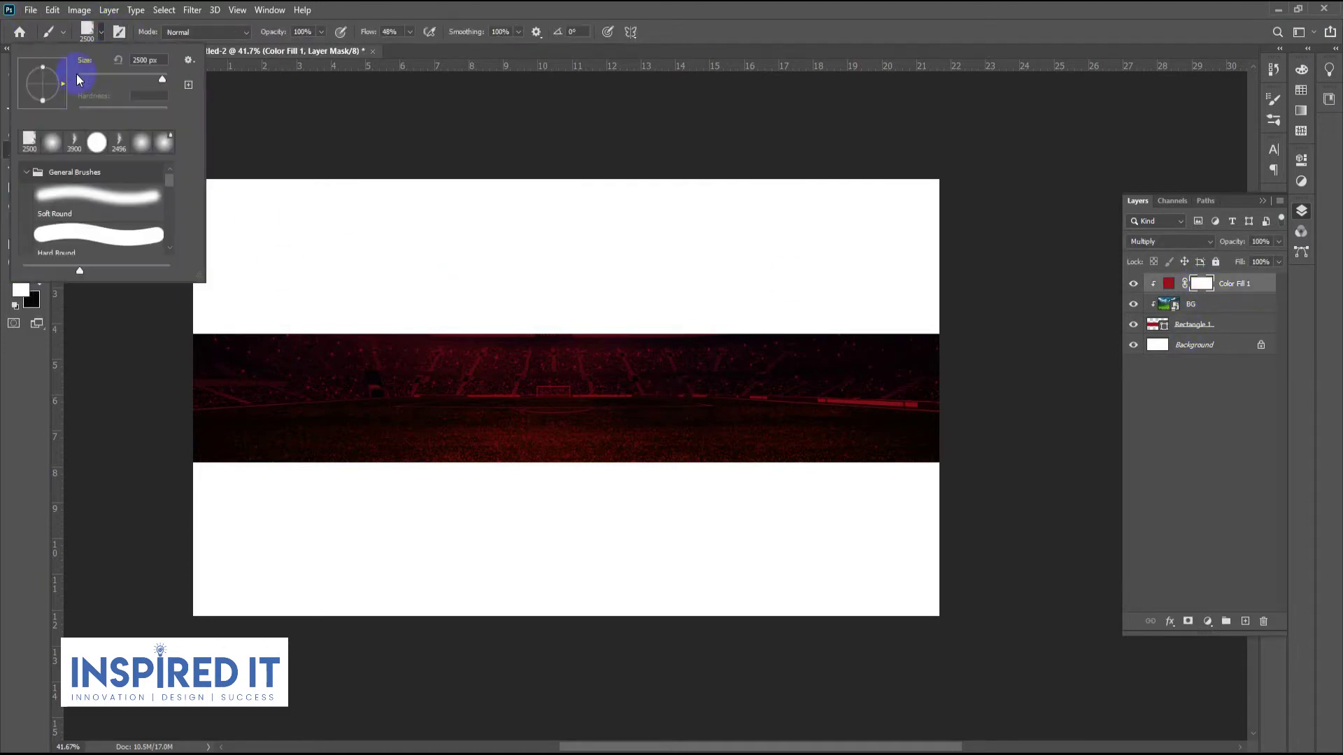
click(63, 197)
click(90, 31)
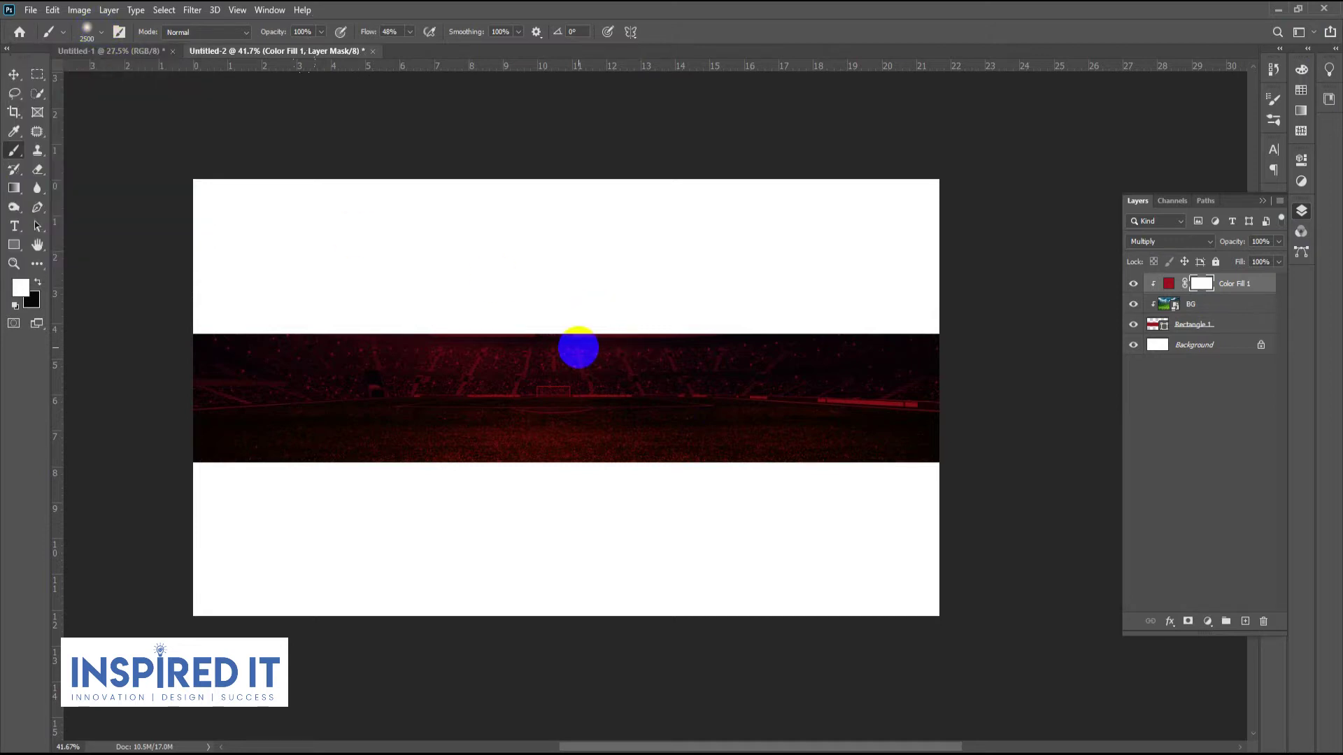
key(bracketleft)
key(bracketleft)
key(bracketleft)
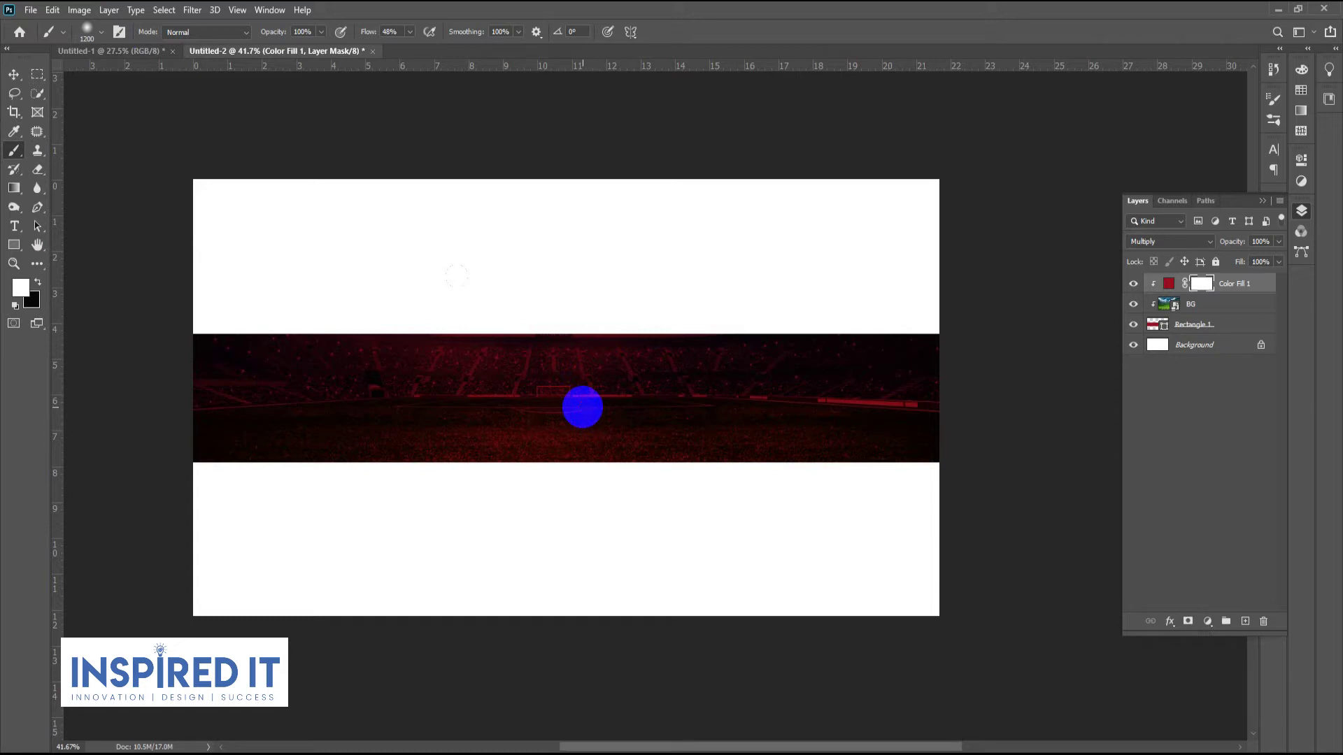
Paint black over the pitch centre so the green grass shows through.
click(583, 407)
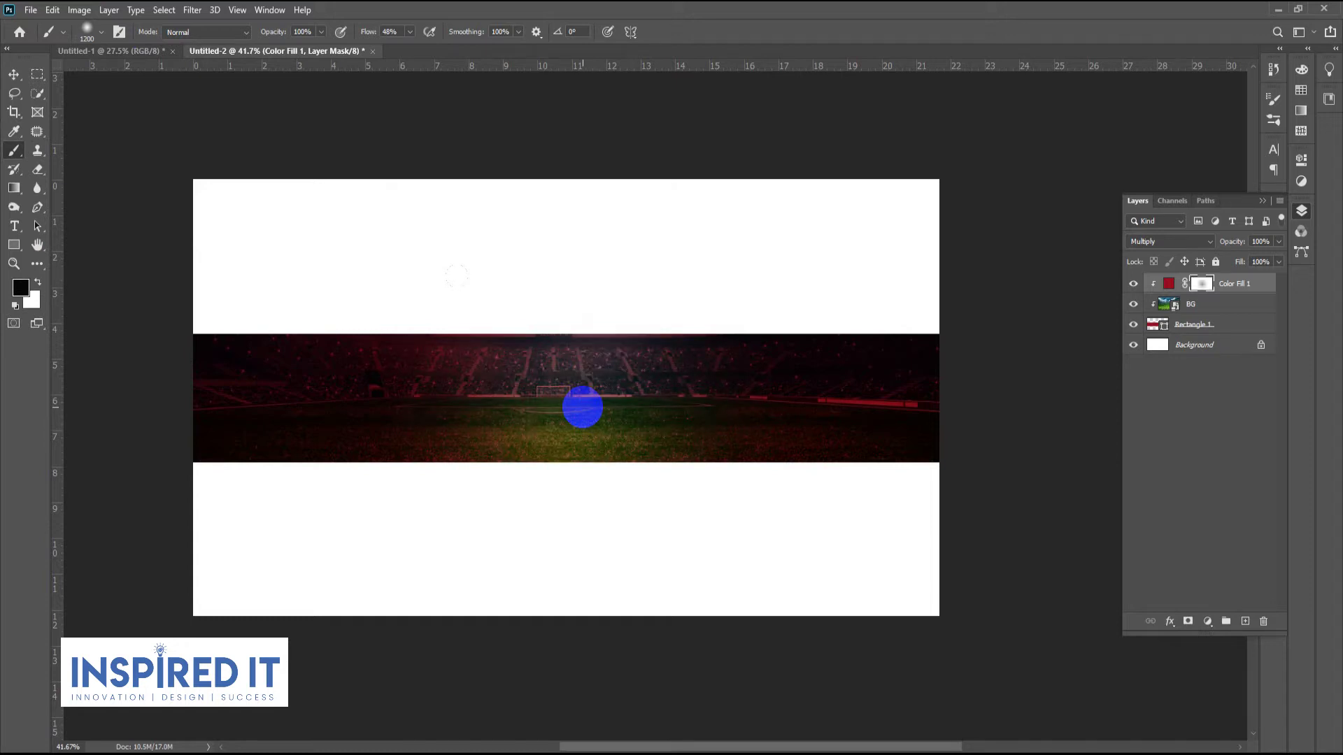
click(13, 74)
key(ctrl+0)
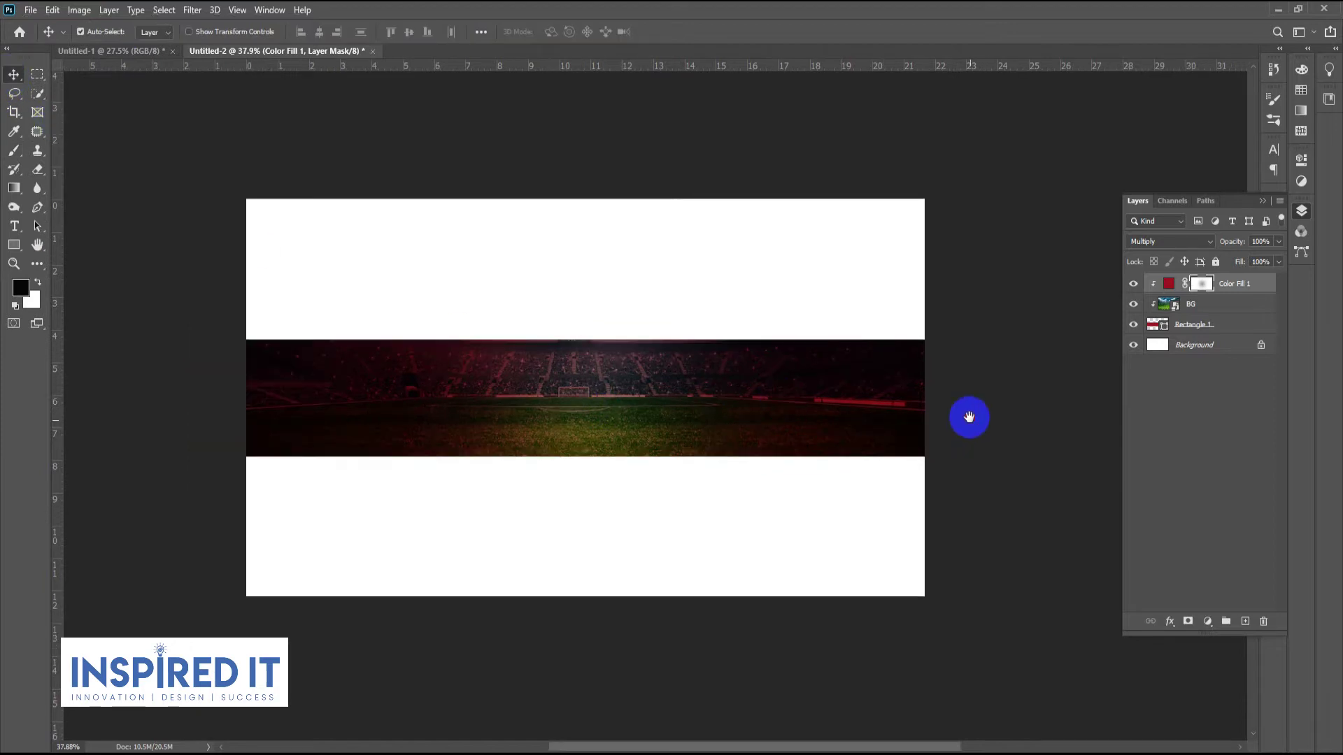
click(977, 411)
alt+scroll(735, 406, up, 2)
alt+scroll(686, 413, down, 2)
Place the texture image, enlarge it slightly and clip it over the stadium band.
click(1187, 308)
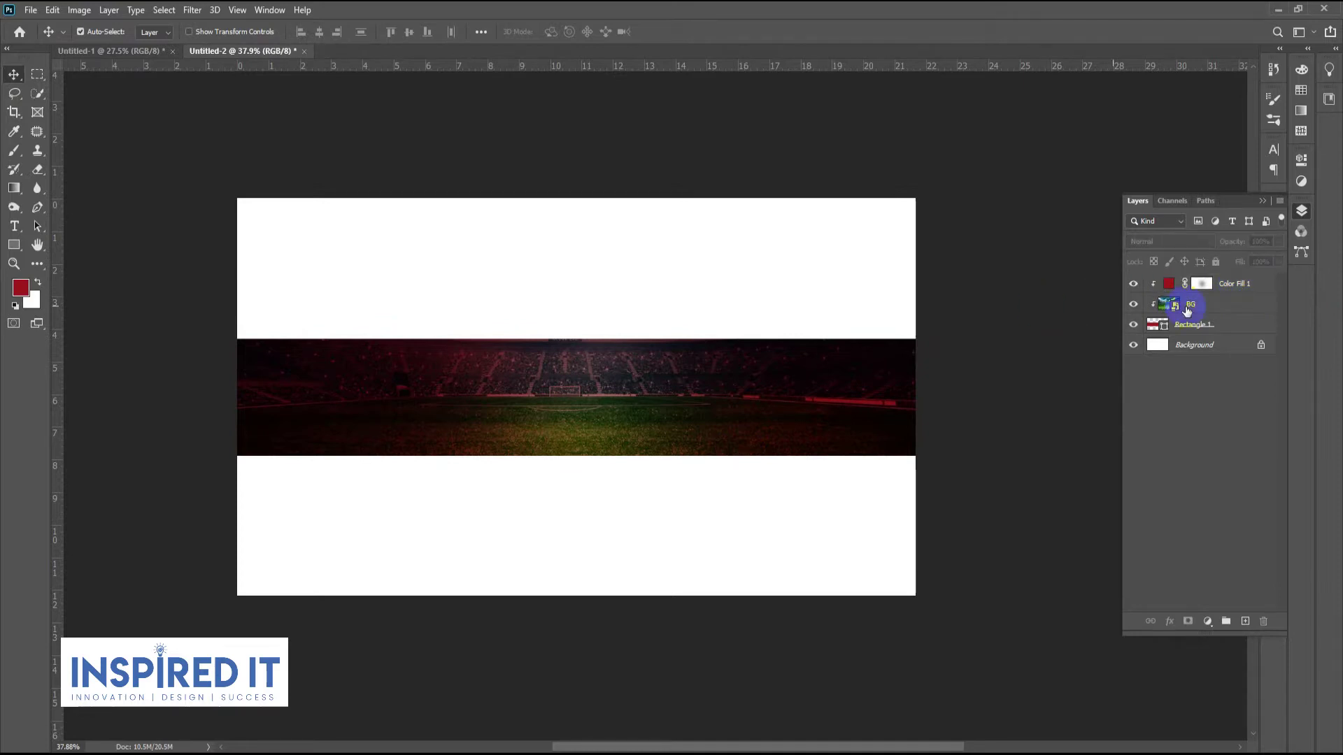
click(30, 10)
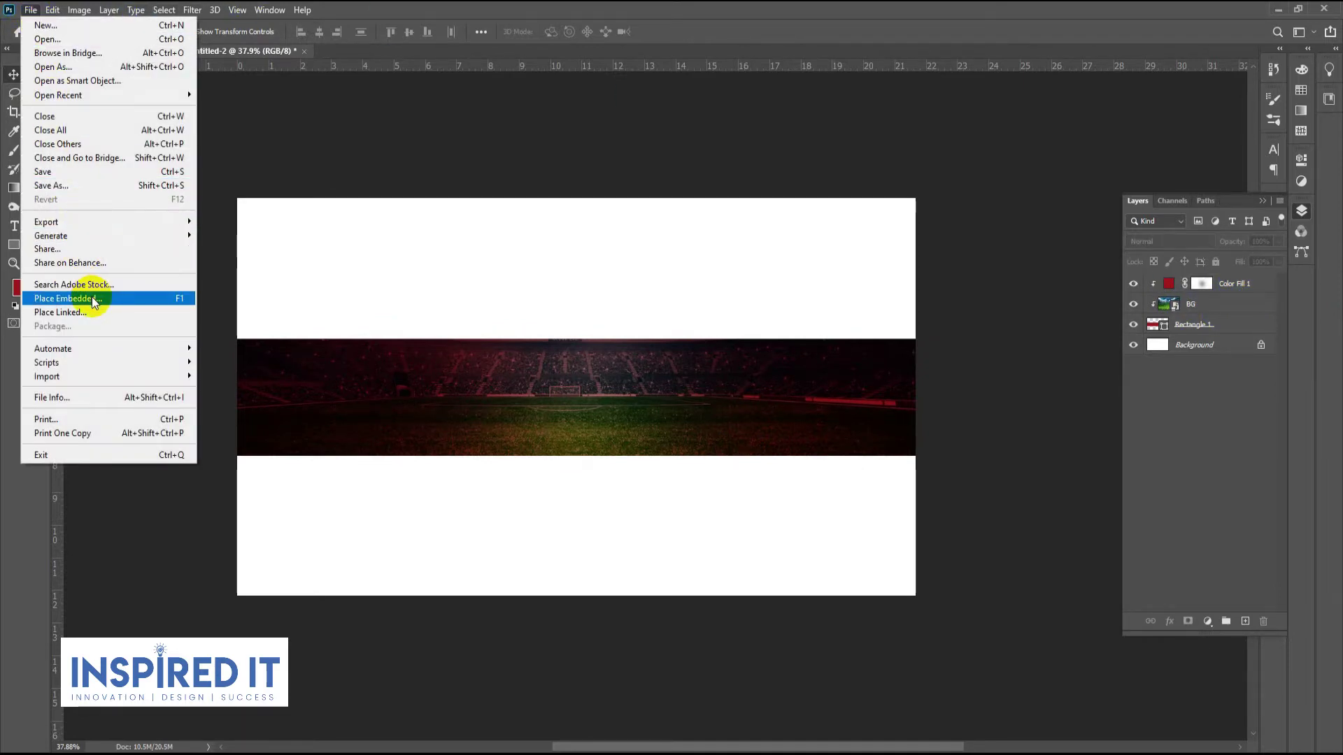
click(93, 302)
click(976, 465)
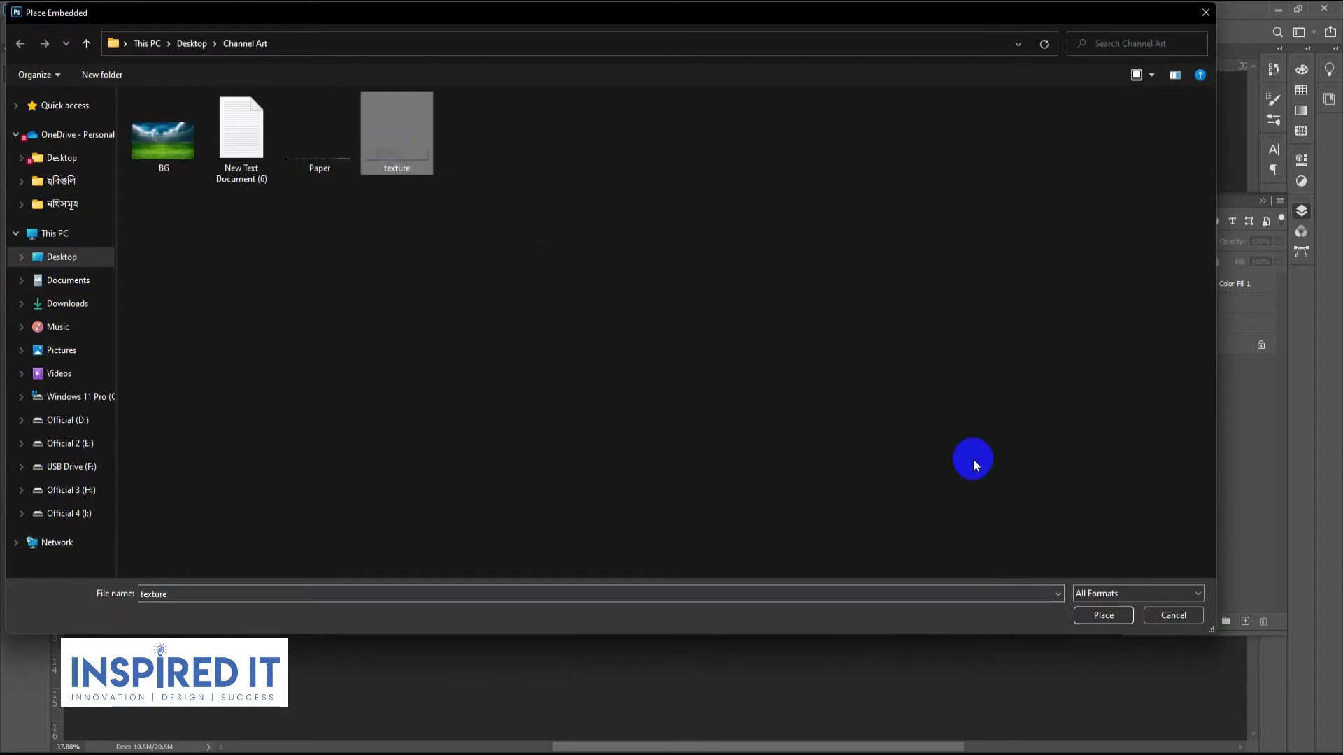
click(1120, 622)
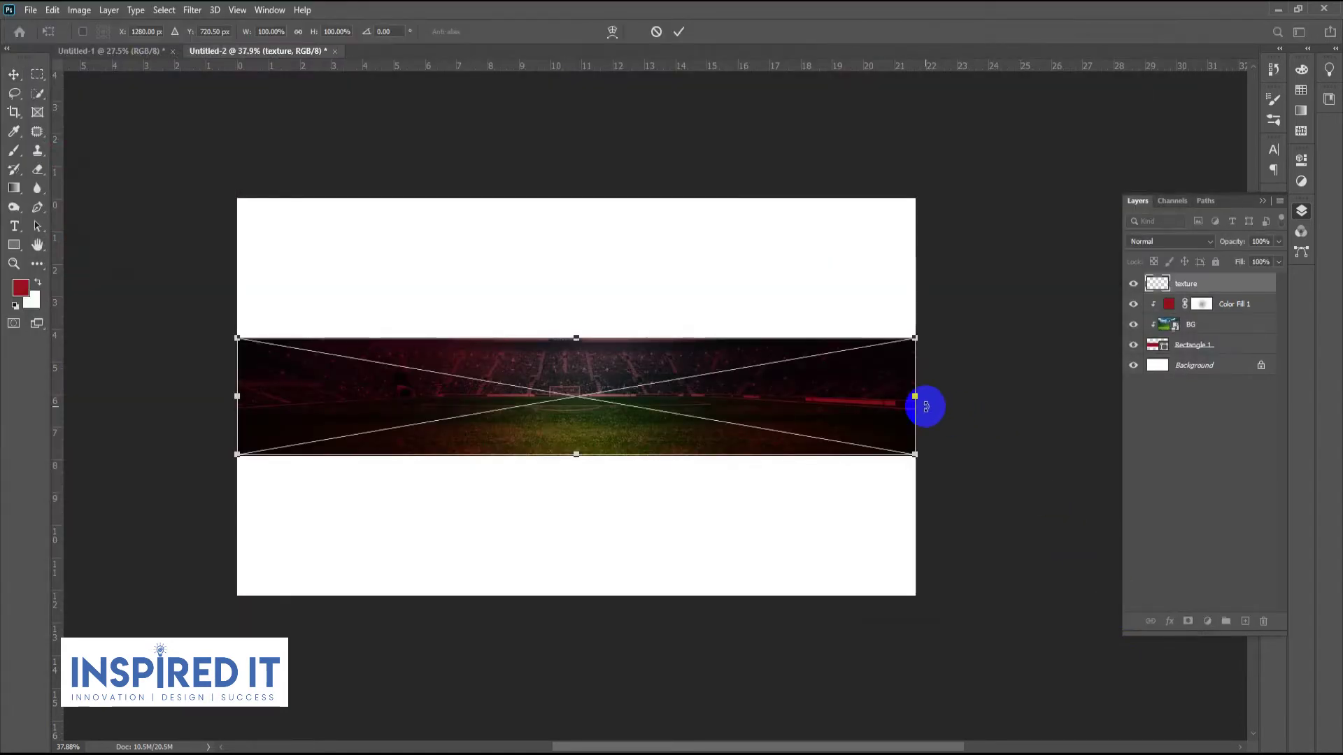
drag(915, 456, 935, 465)
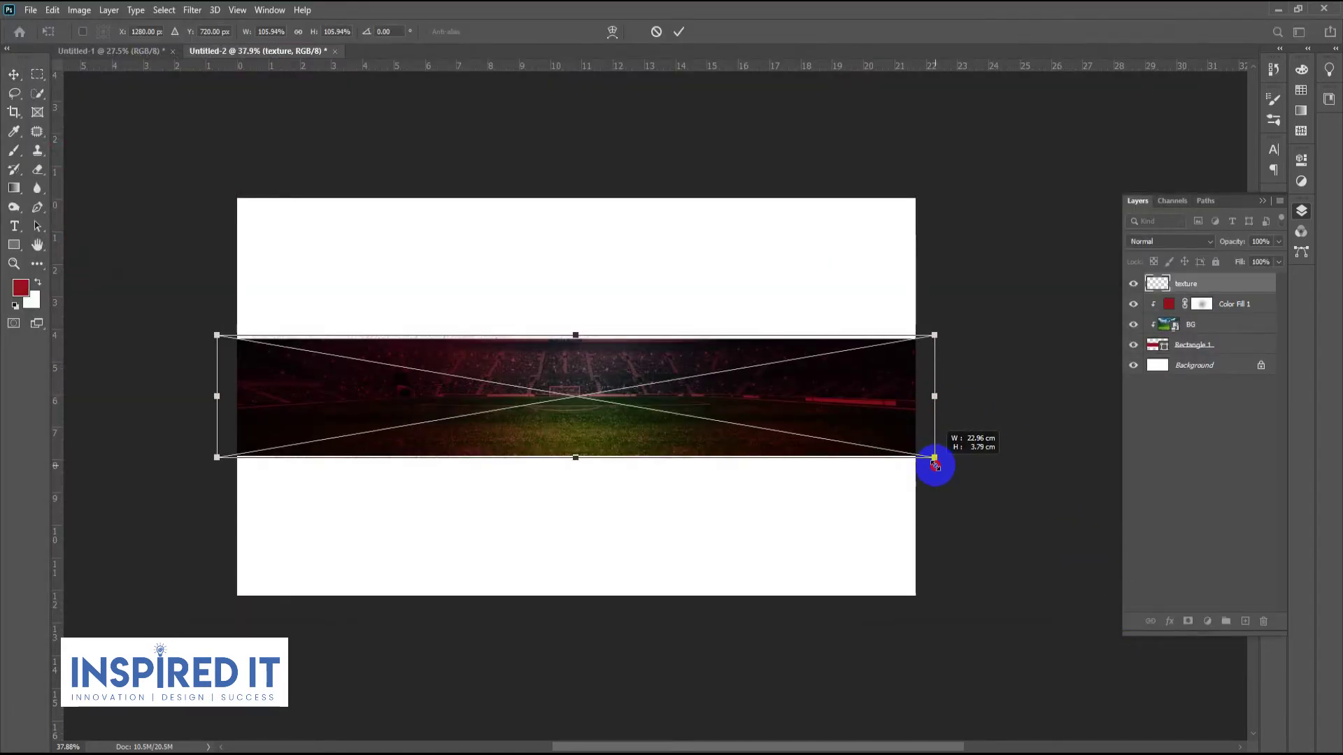
key(Return)
scroll(522, 303, up, 2)
scroll(522, 304, up, 1)
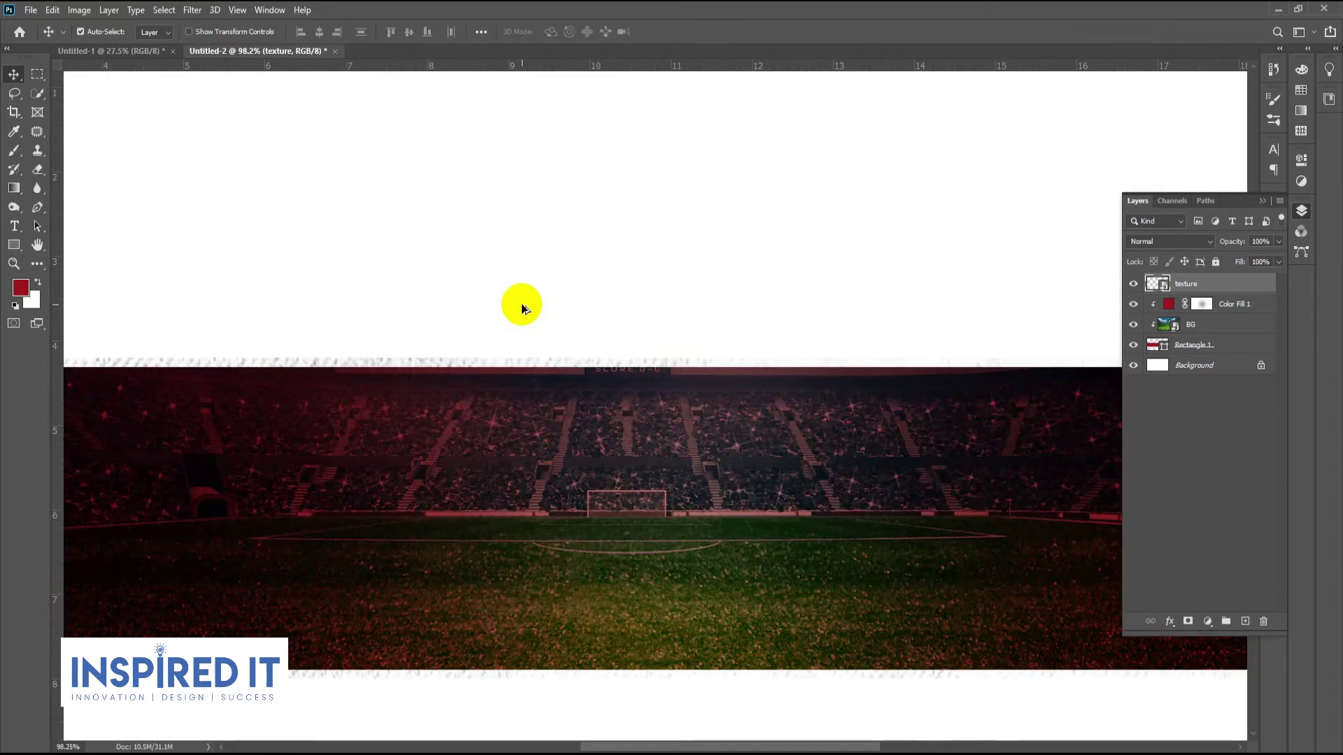
scroll(522, 304, up, 1)
scroll(545, 325, down, 1)
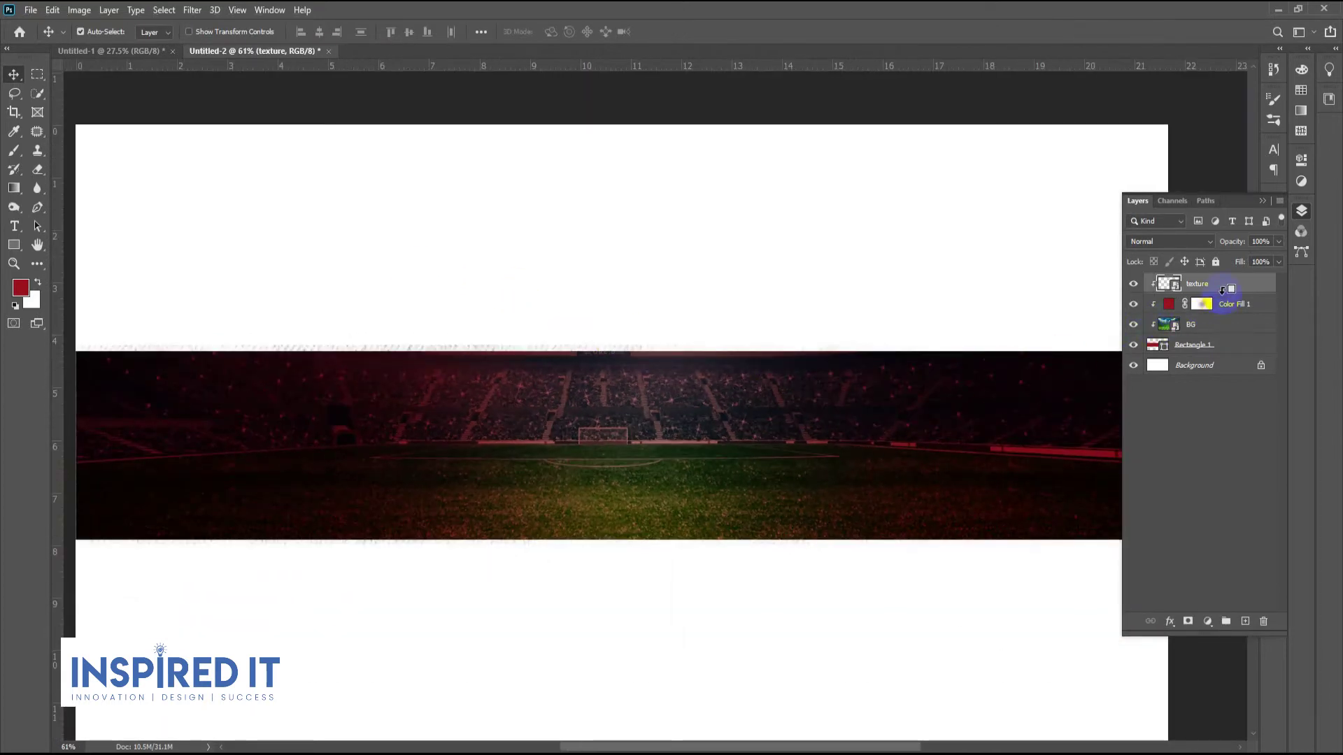
scroll(672, 405, down, 2)
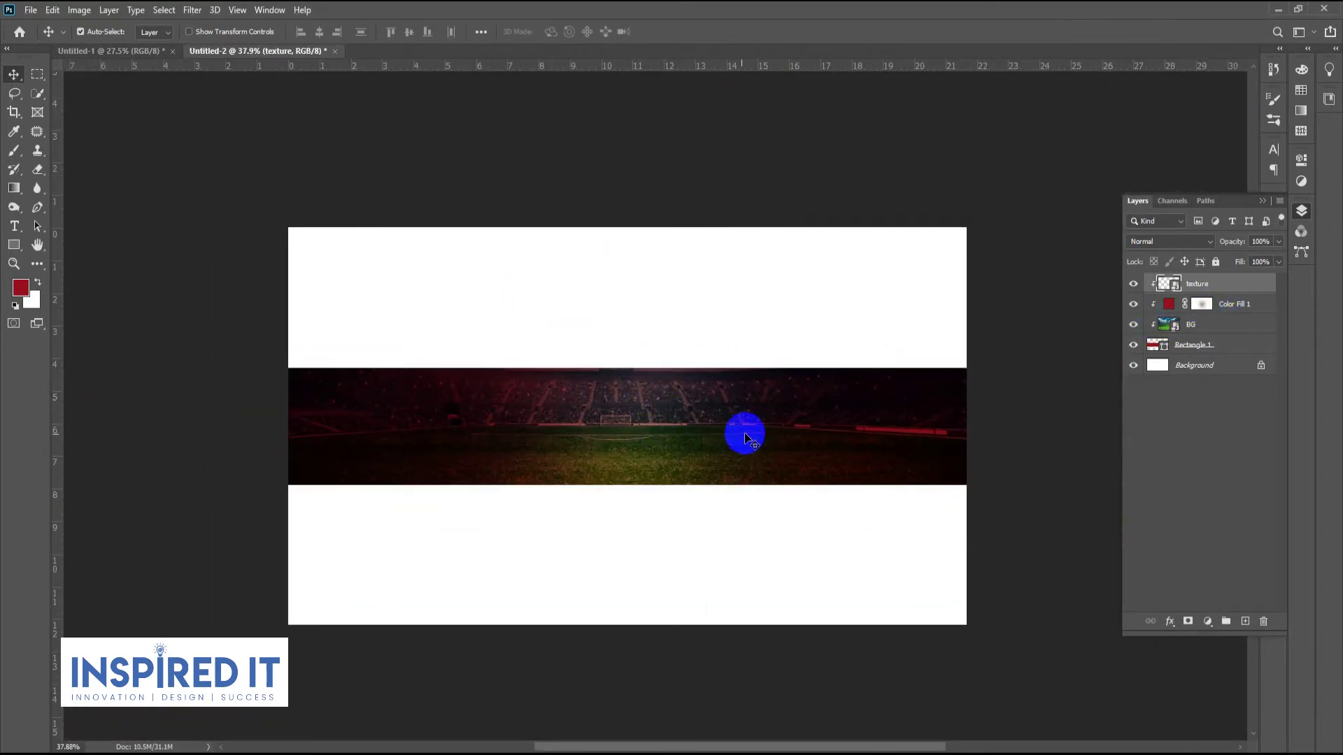
click(981, 412)
Drag both pngegg player cutouts from Untitled-1 into the banner document.
click(28, 11)
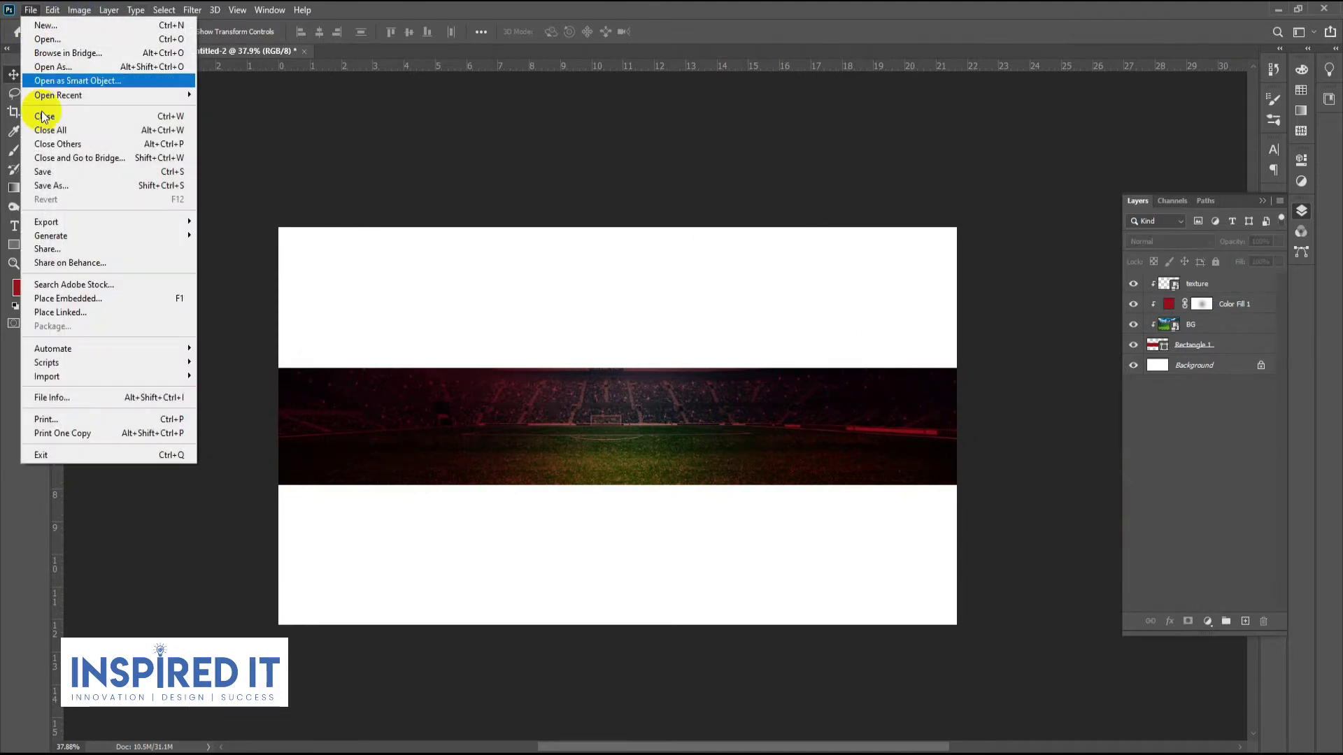
click(86, 285)
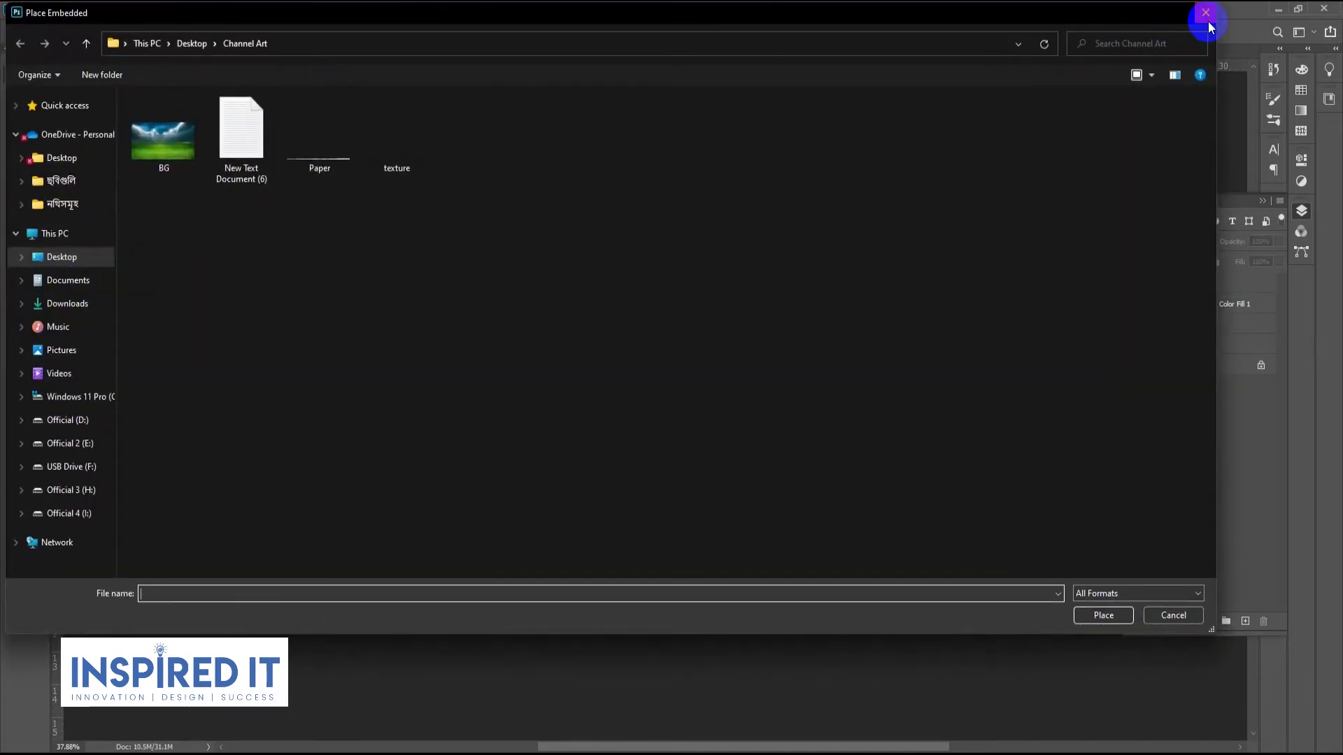
click(1205, 13)
click(116, 51)
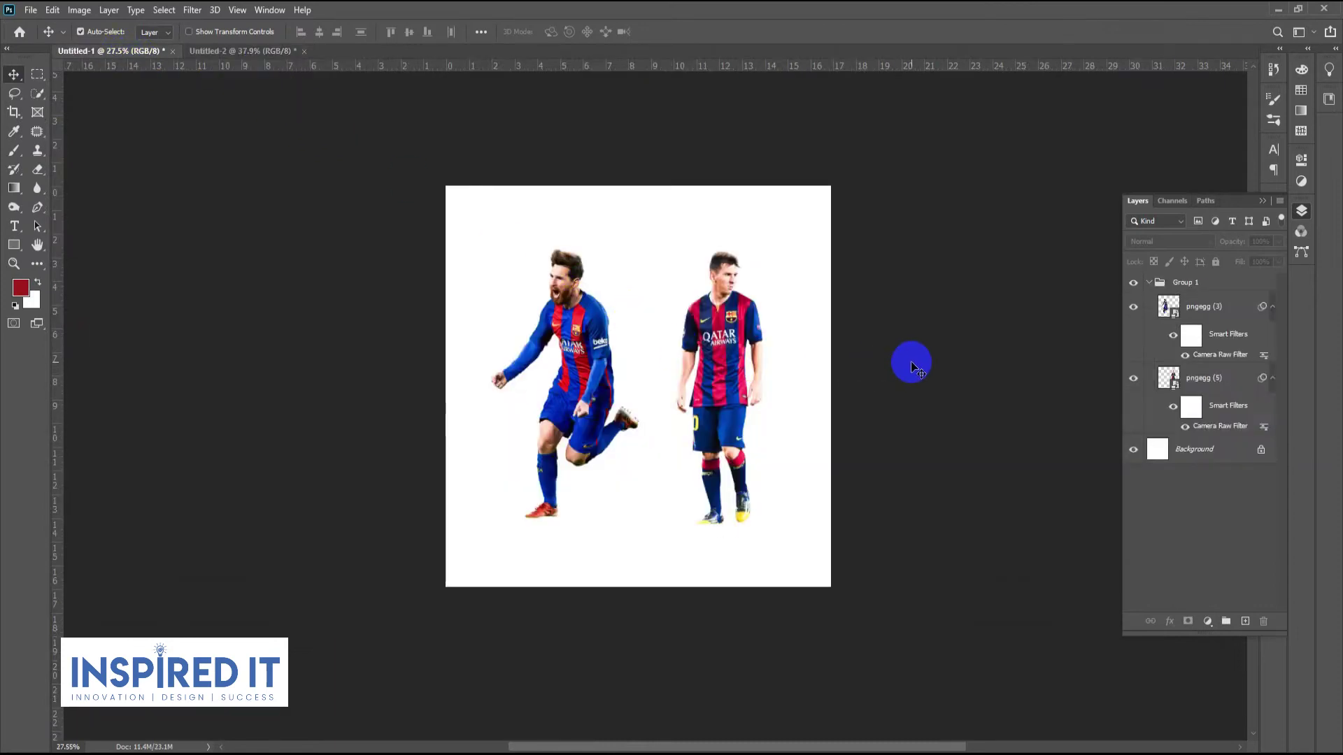
scroll(584, 378, up, 2)
click(588, 323)
shift+click(799, 313)
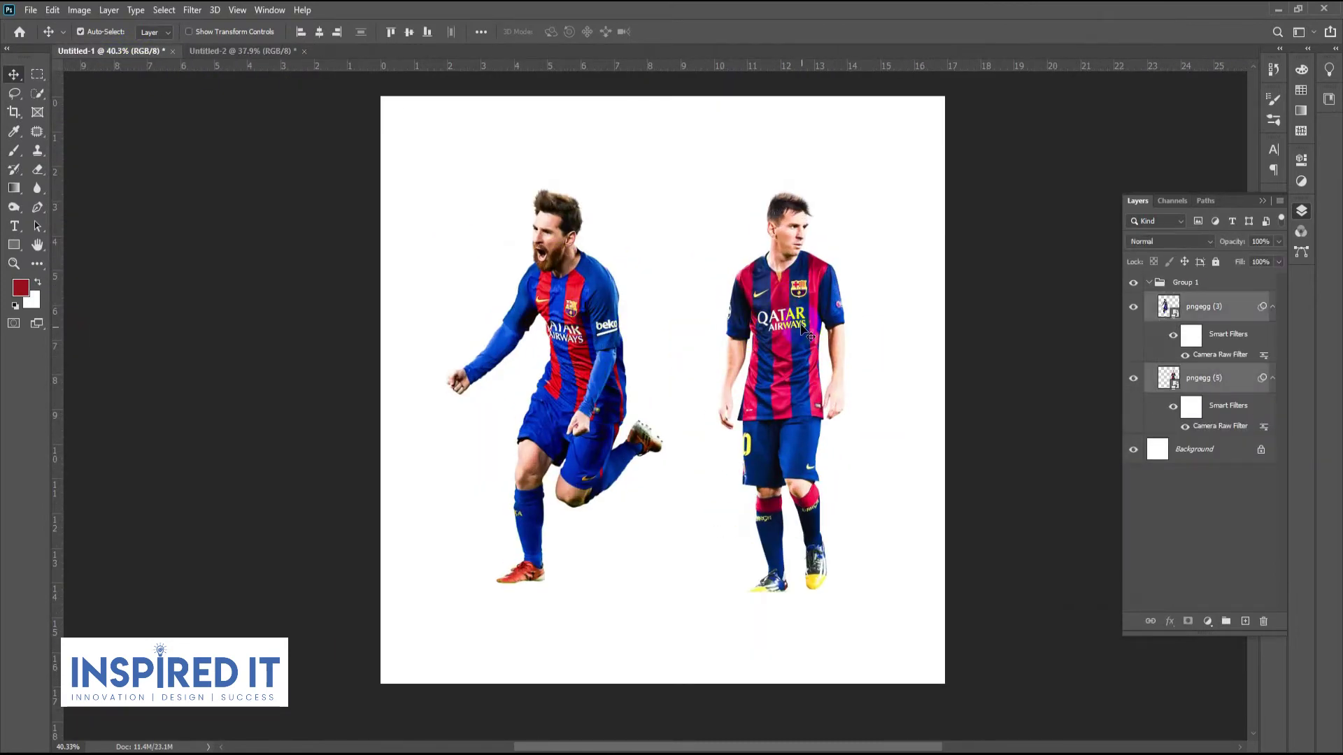
mouse_move(774, 308)
mouse_down()
mouse_move(238, 51)
mouse_move(636, 428)
mouse_up()
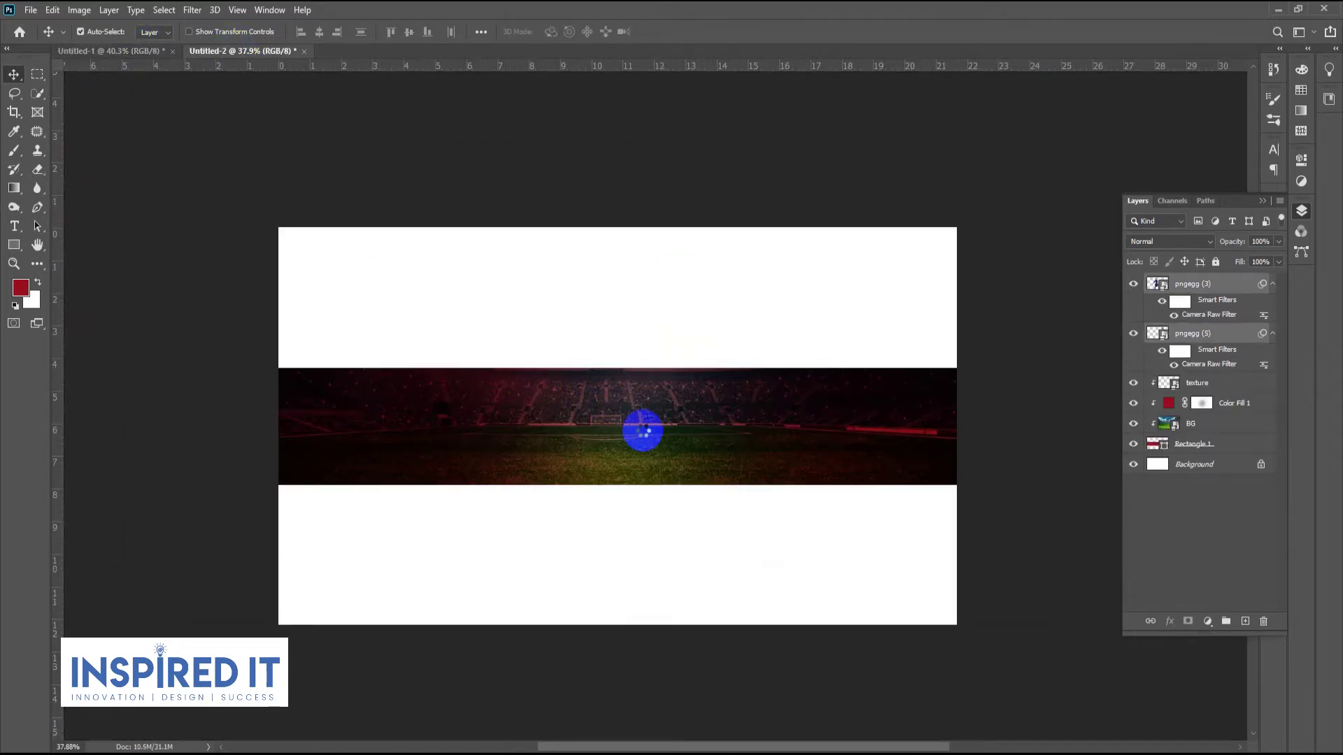
Scale both player cutouts down to fit over the stadium strip.
click(1001, 400)
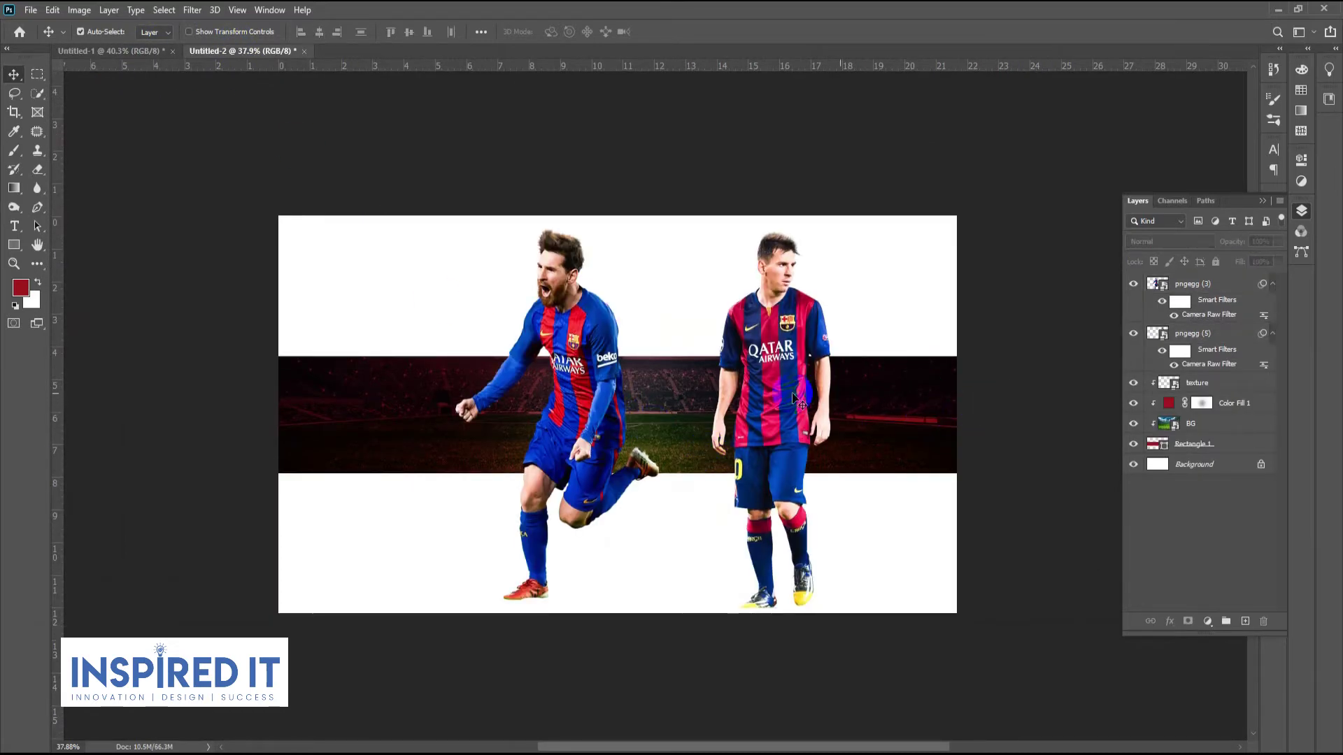
click(613, 399)
shift+click(797, 372)
key(ctrl+t)
click(684, 297)
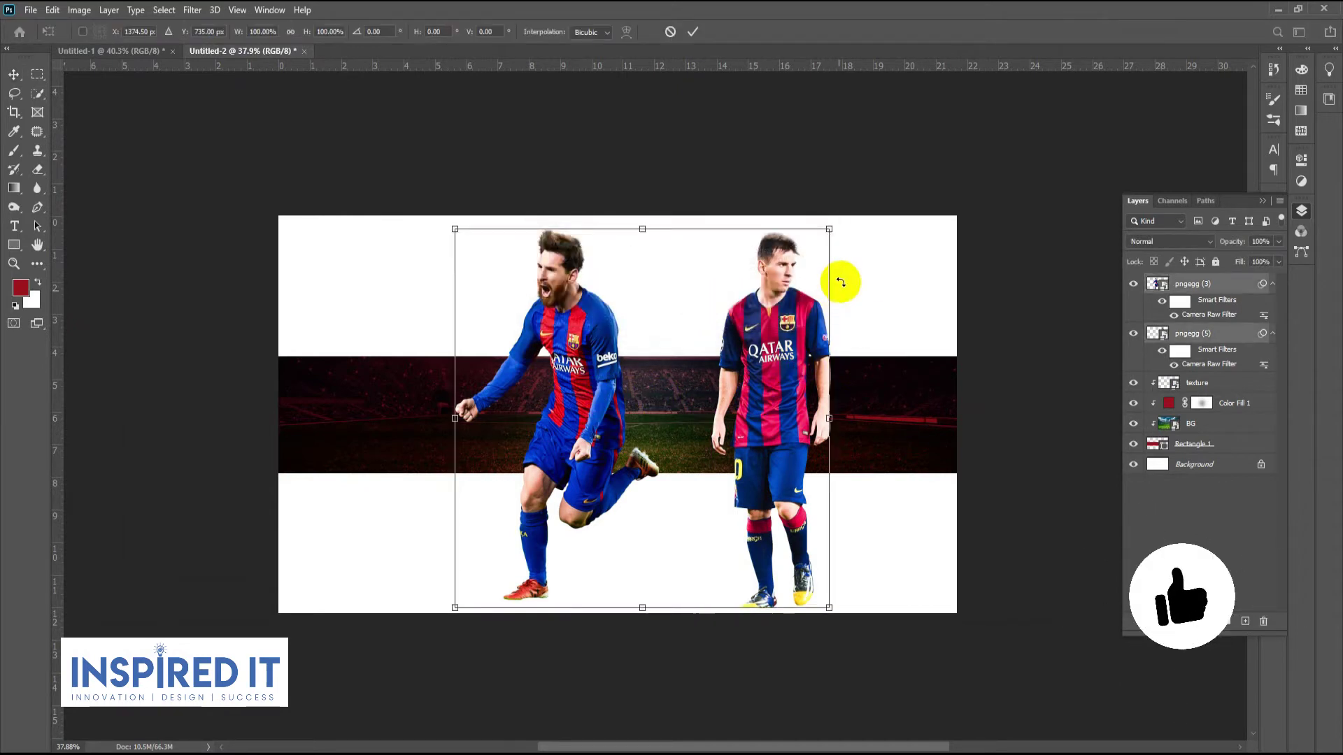
drag(913, 225, 711, 333)
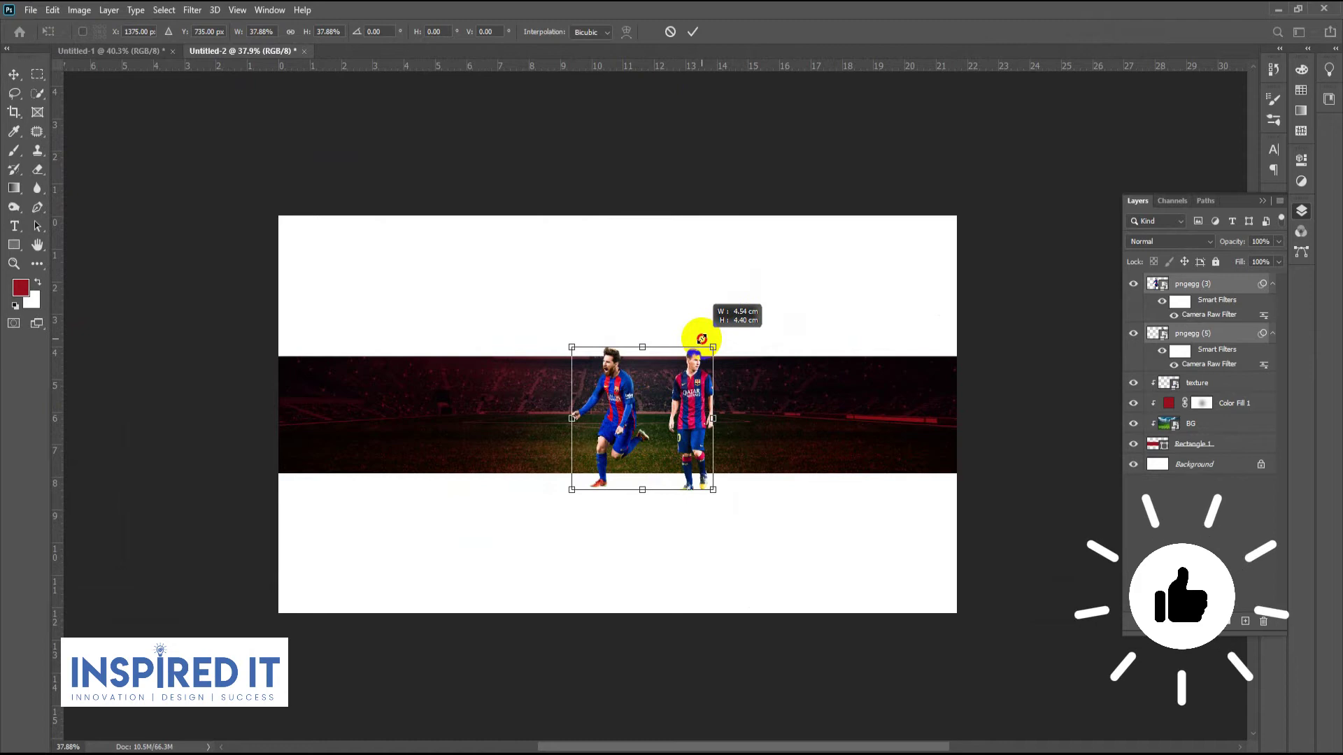
key(Return)
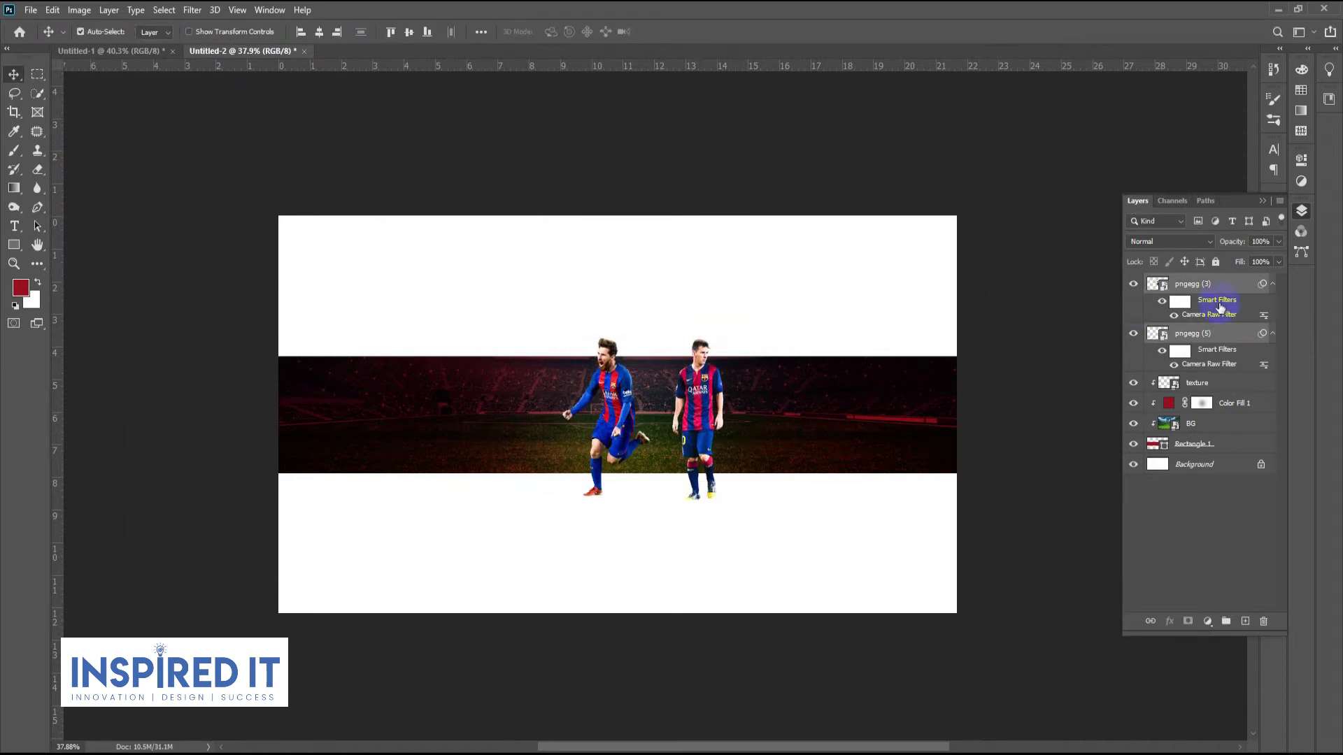
Position the two players side by side mid-strip, nudging each into place.
scroll(601, 434, up, 4)
mouse_move(604, 406)
mouse_down()
mouse_move(638, 474)
mouse_move(626, 443)
mouse_up()
drag(771, 386, 709, 425)
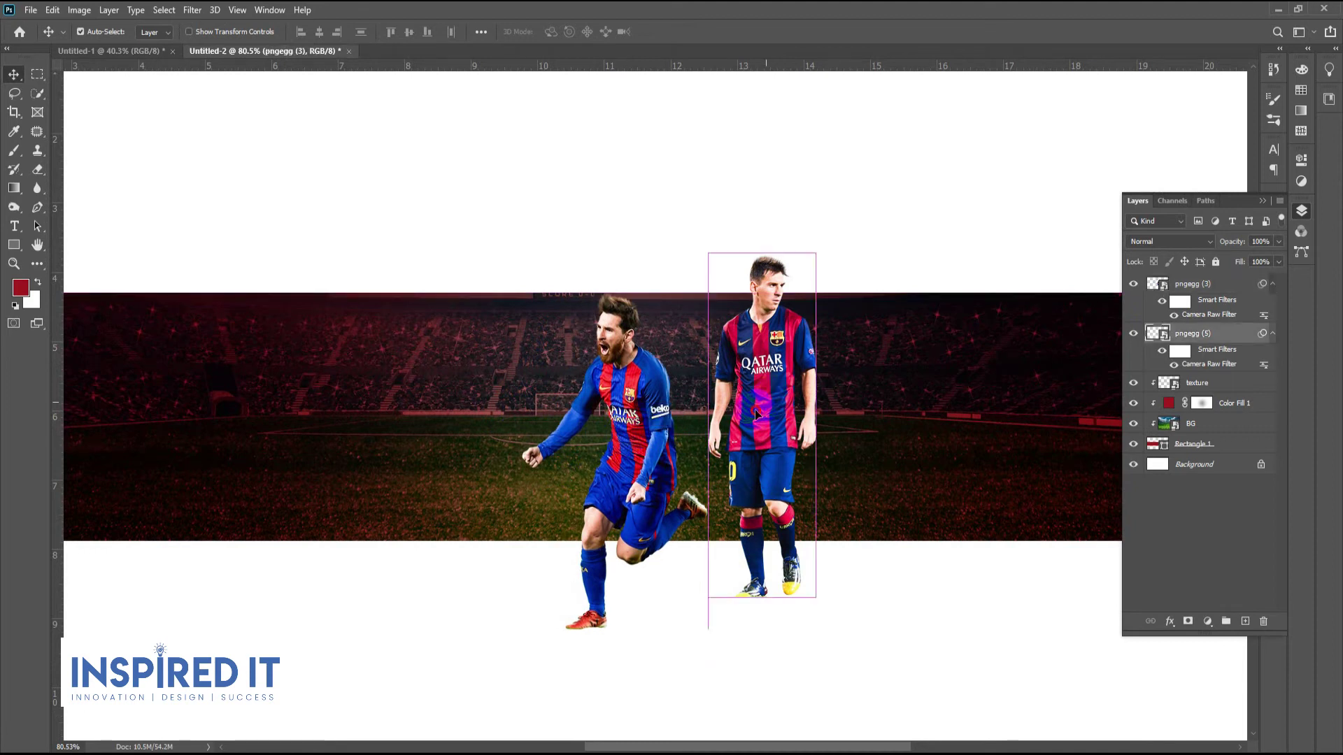
scroll(765, 455, down, 3)
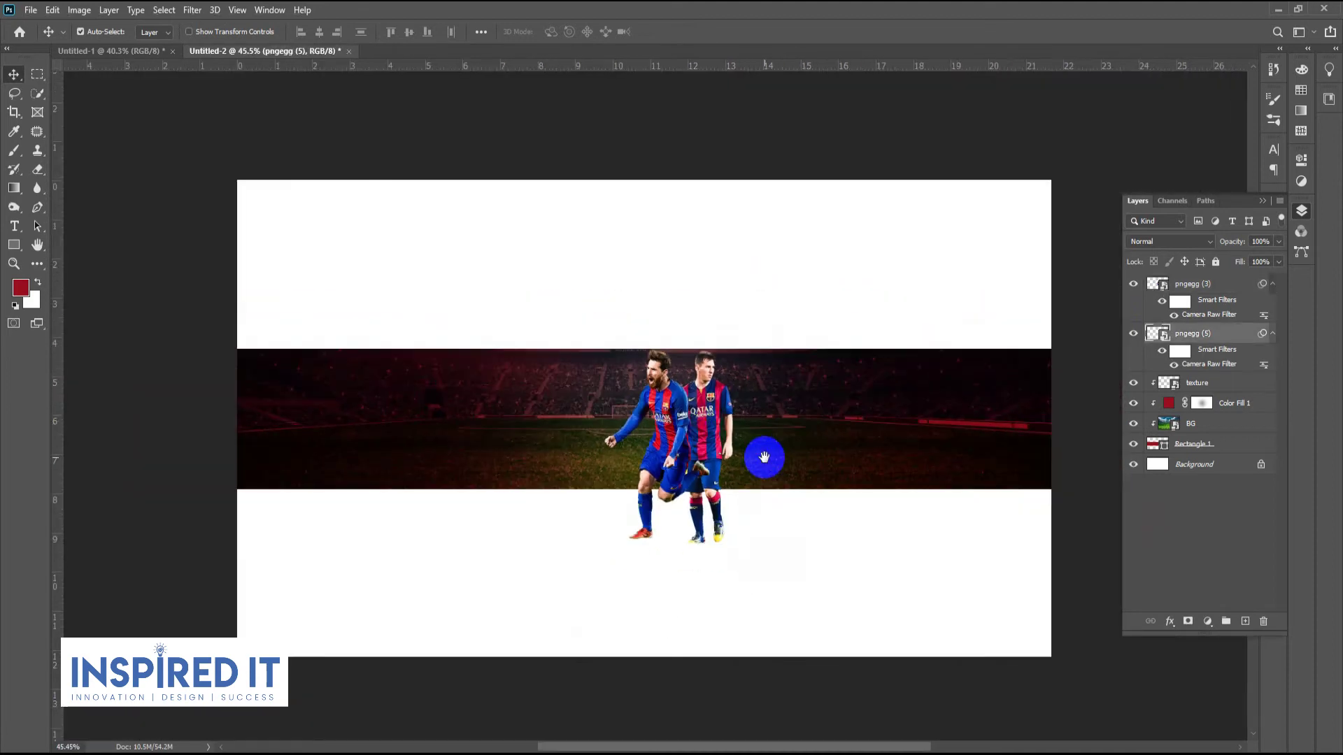
click(728, 154)
scroll(684, 357, up, 3)
click(684, 357)
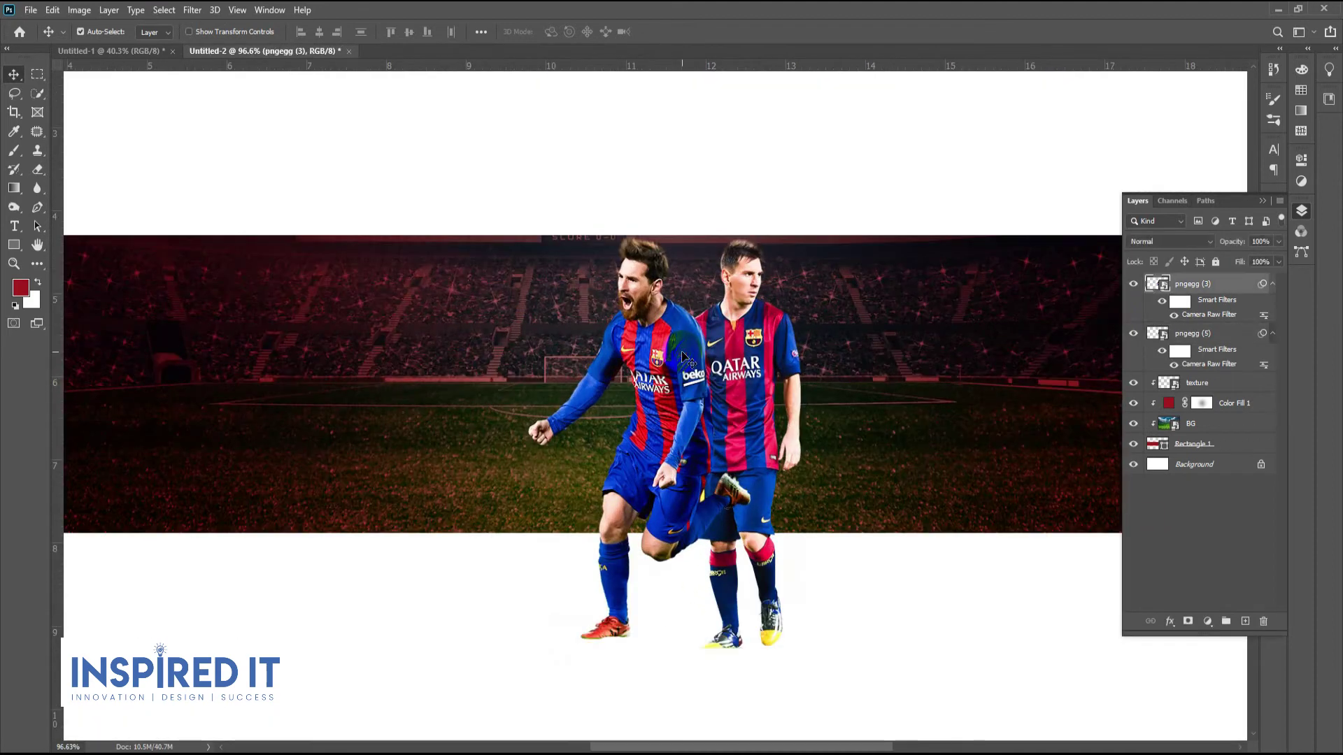
key(Down)
key(Down)
key(Down)
key(Down)
key(Down)
key(Down)
key(Down)
key(Down)
key(Down)
click(550, 289)
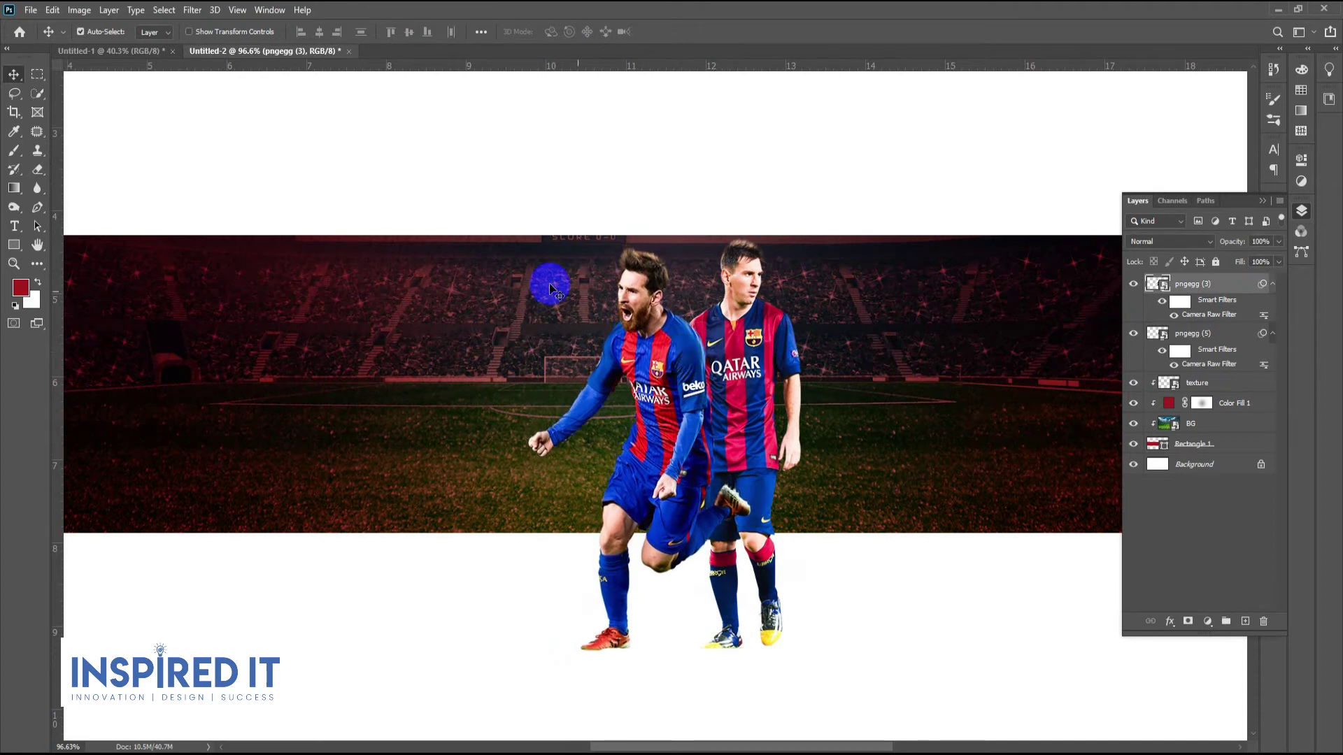
click(773, 356)
key(Down)
key(Down)
key(Down)
key(Right)
key(Right)
key(Right)
key(Down)
key(Down)
key(Right)
key(Right)
key(Right)
key(Right)
key(Right)
key(Right)
key(Right)
key(Right)
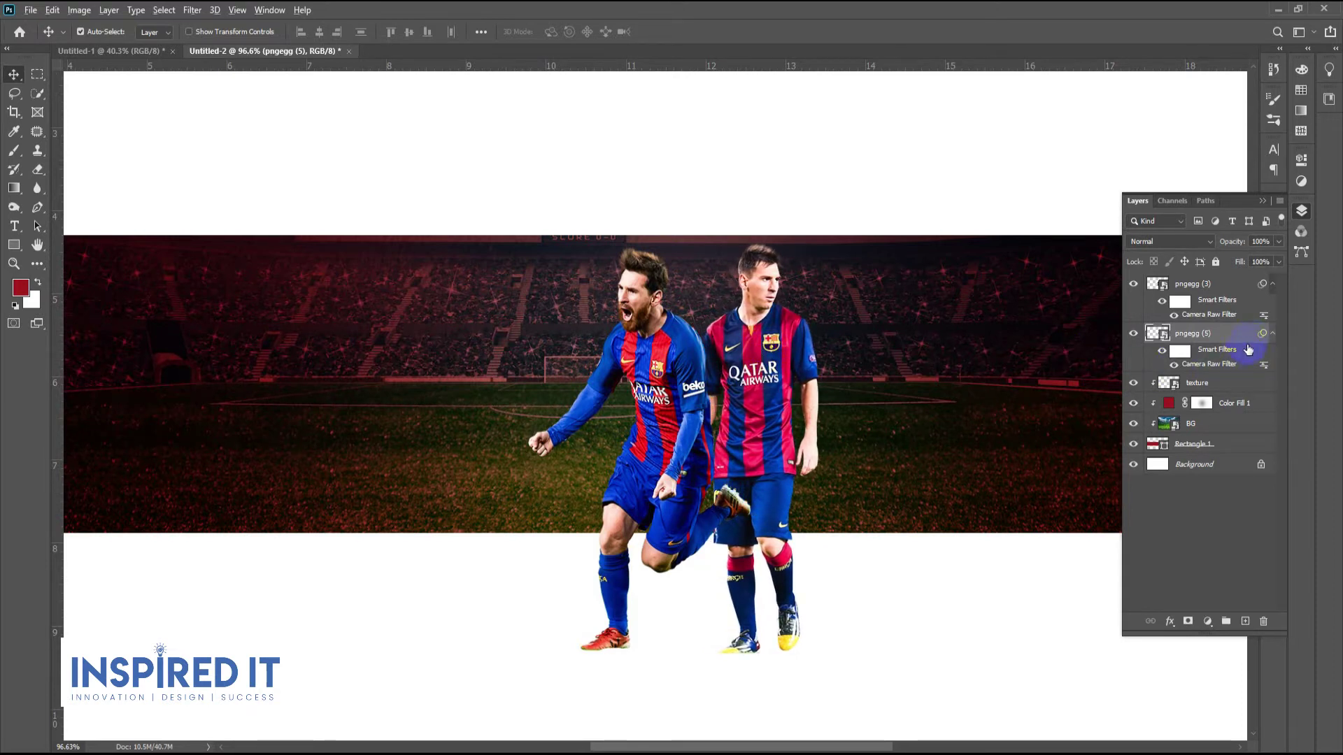
Clip both player layers into the stadium strip and nudge them down together.
alt+click(1246, 371)
click(1240, 302)
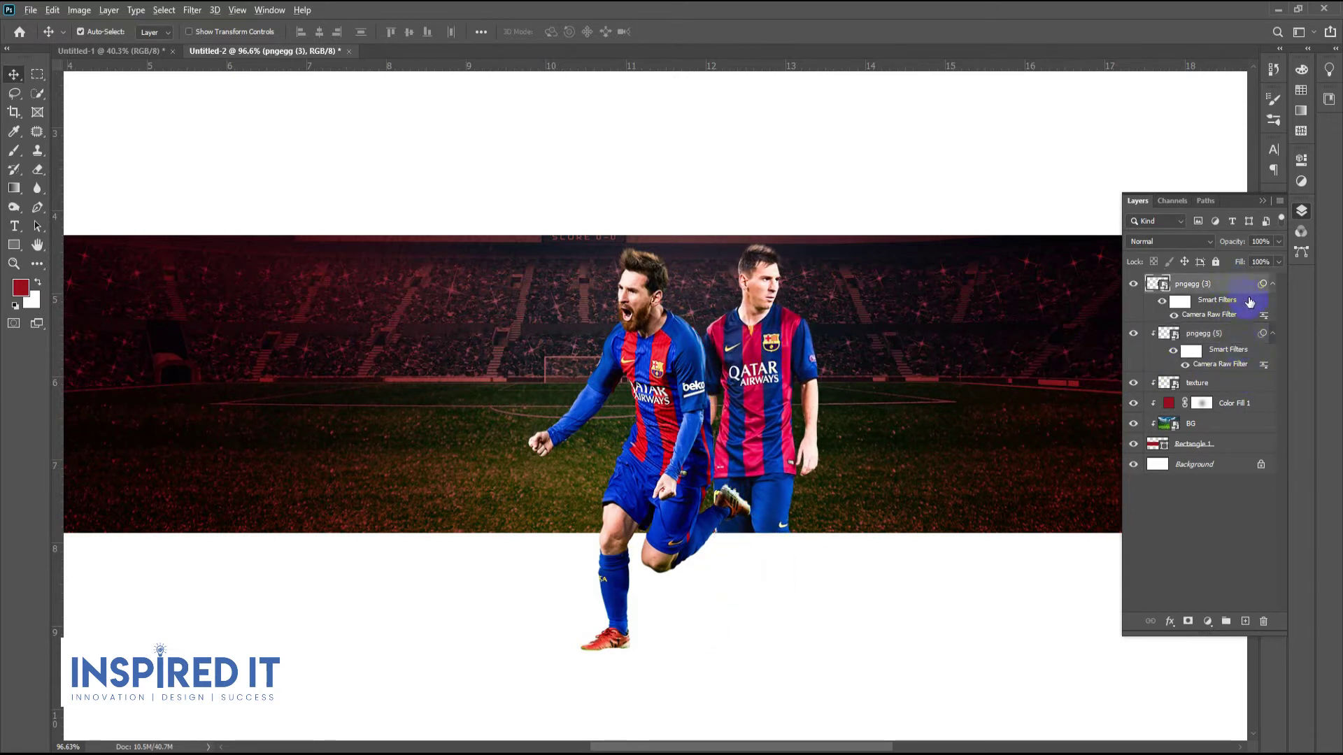
alt+click(1249, 321)
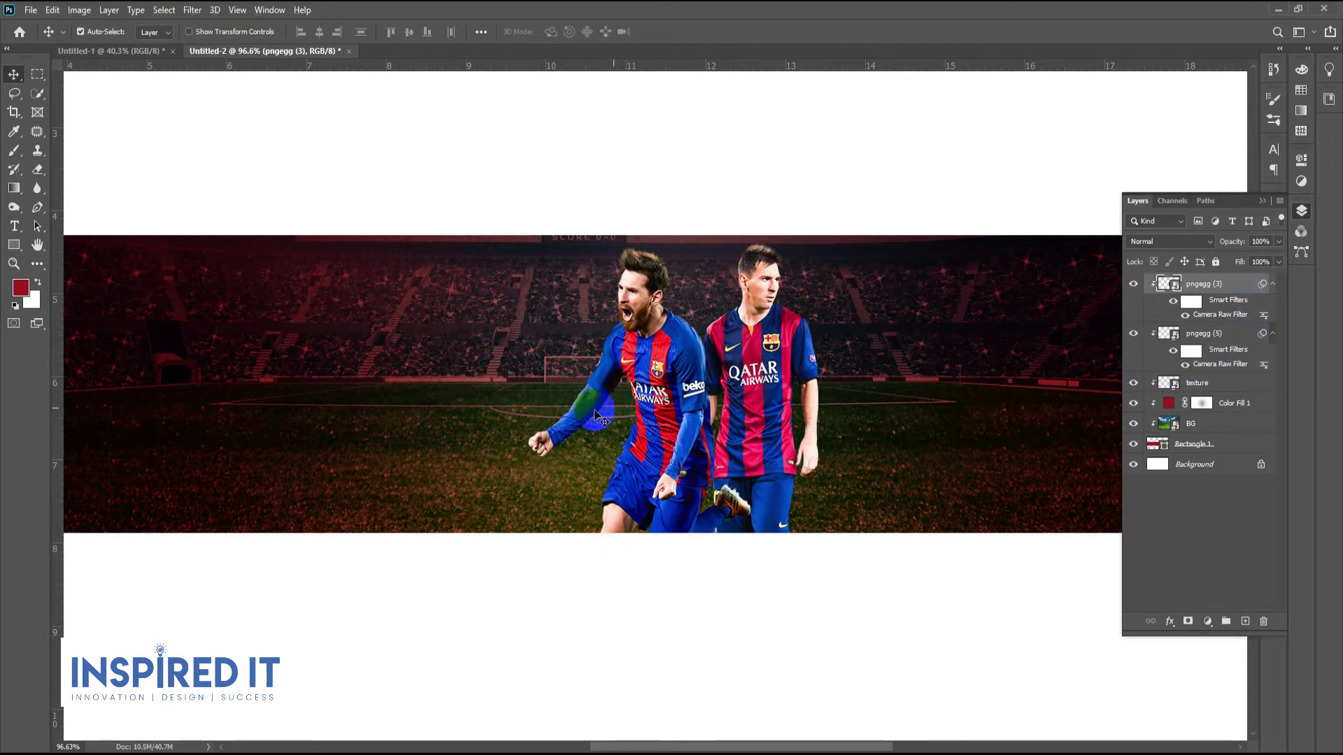
scroll(700, 420, down, 5)
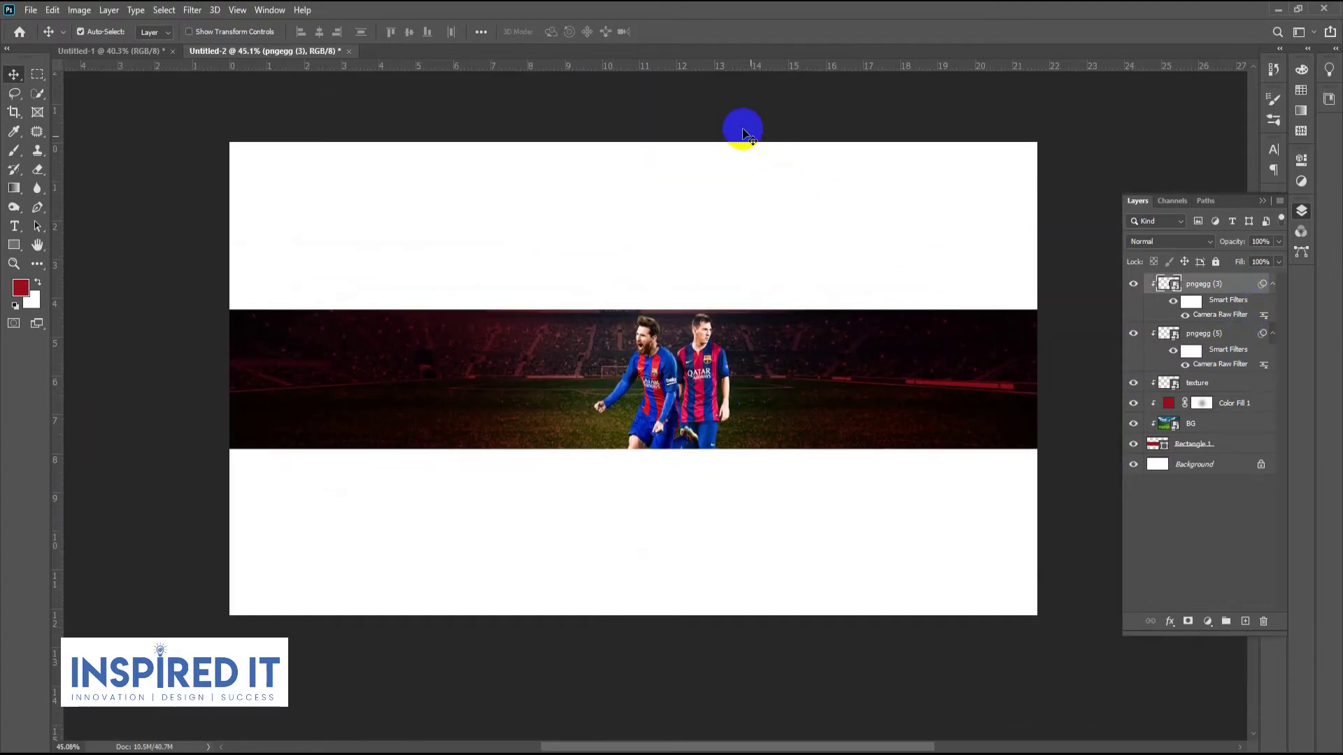
scroll(801, 369, up, 5)
shift+click(803, 358)
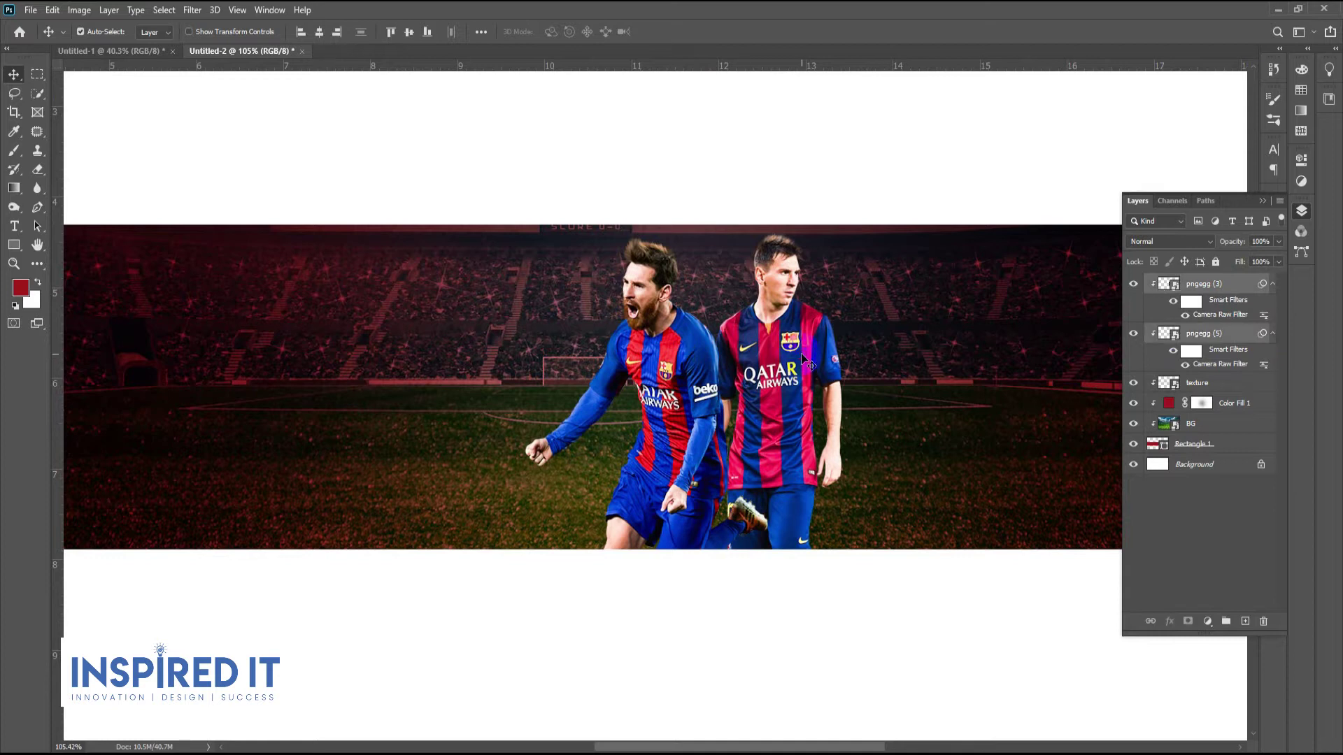
key(Down)
key(Down)
key(Down)
key(Down)
key(Down)
key(Down)
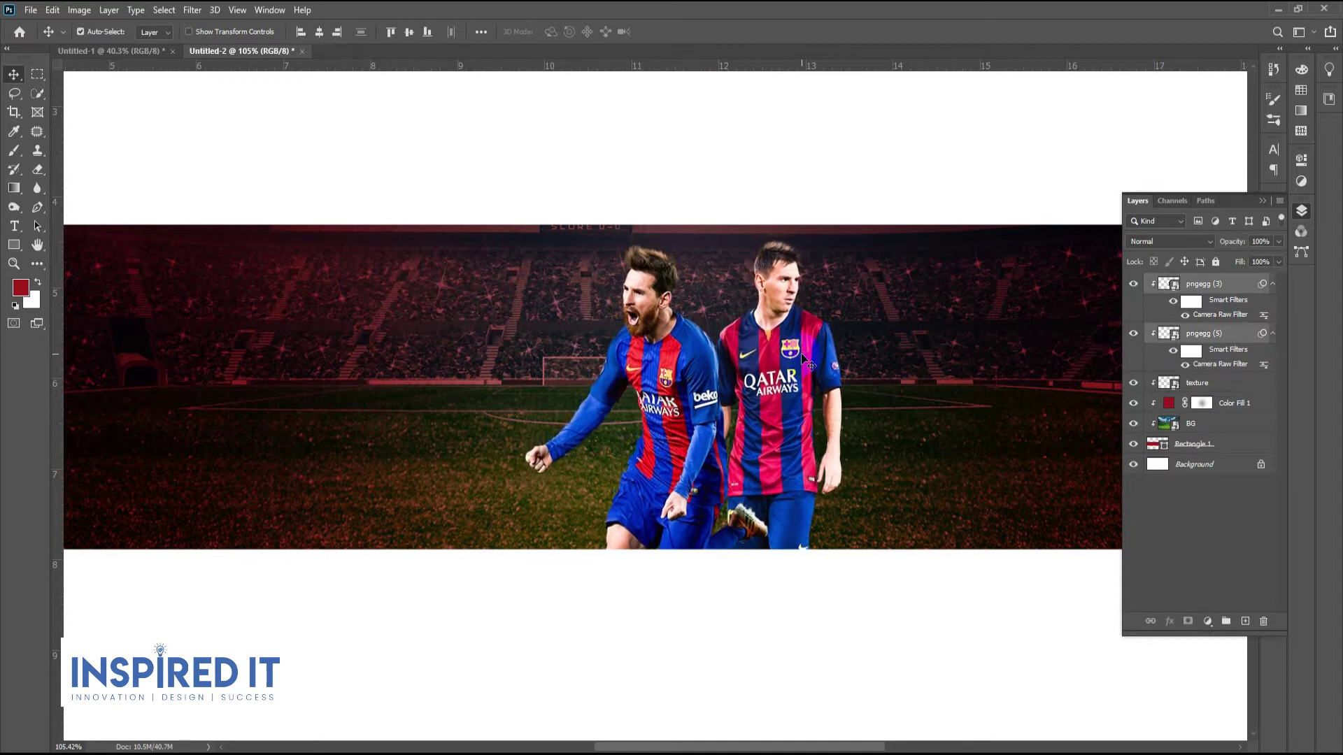
scroll(612, 360, down, 2)
scroll(666, 266, down, 3)
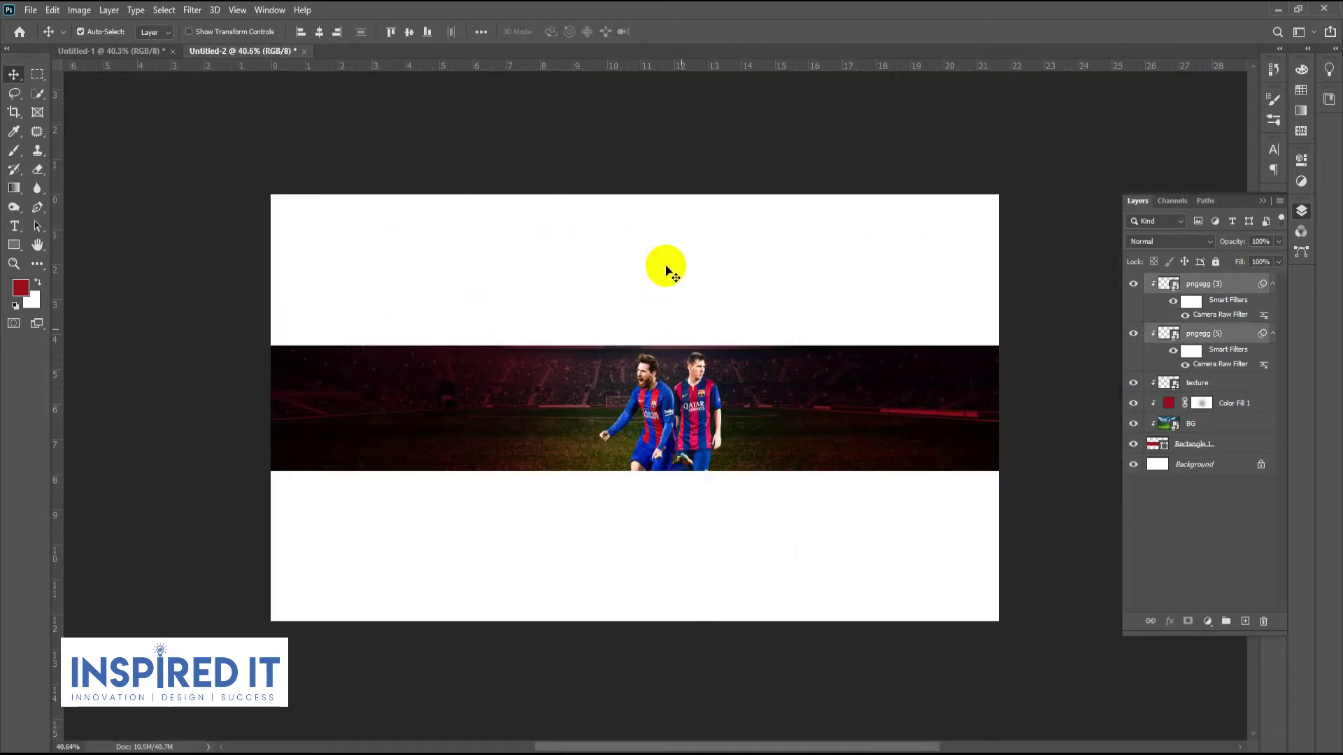
scroll(642, 280, up, 5)
Enlarge the left player, pngegg (3), slightly and shift it down to overlap the other.
key(ctrl+t)
click(684, 304)
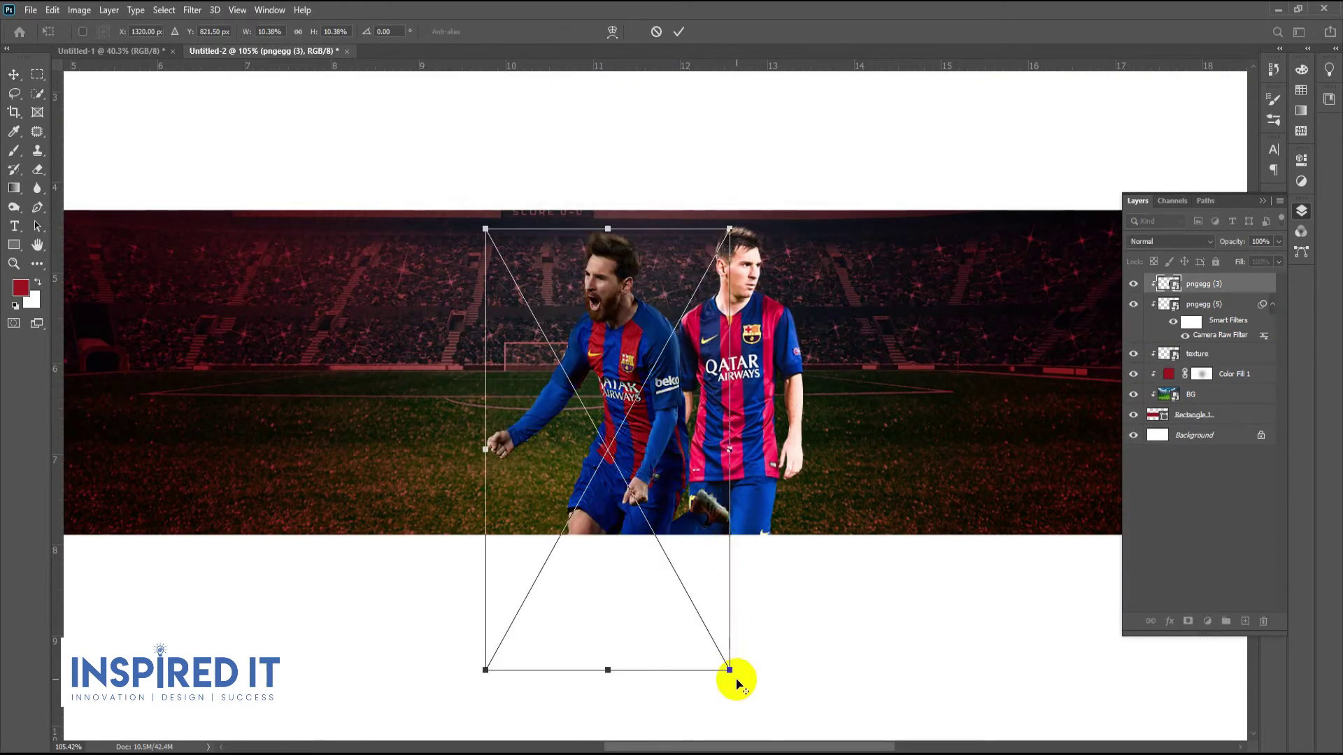
drag(730, 670, 749, 703)
drag(677, 432, 680, 469)
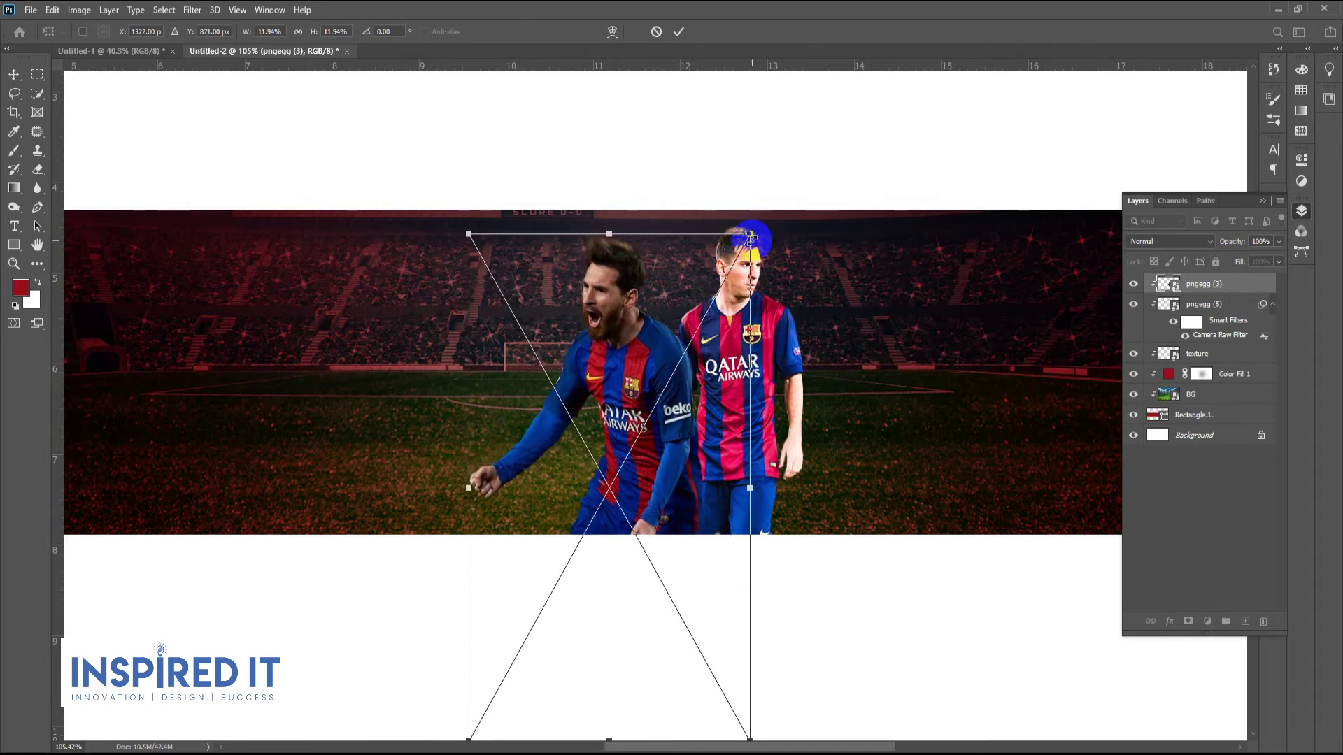
drag(750, 238, 757, 227)
double_click(688, 312)
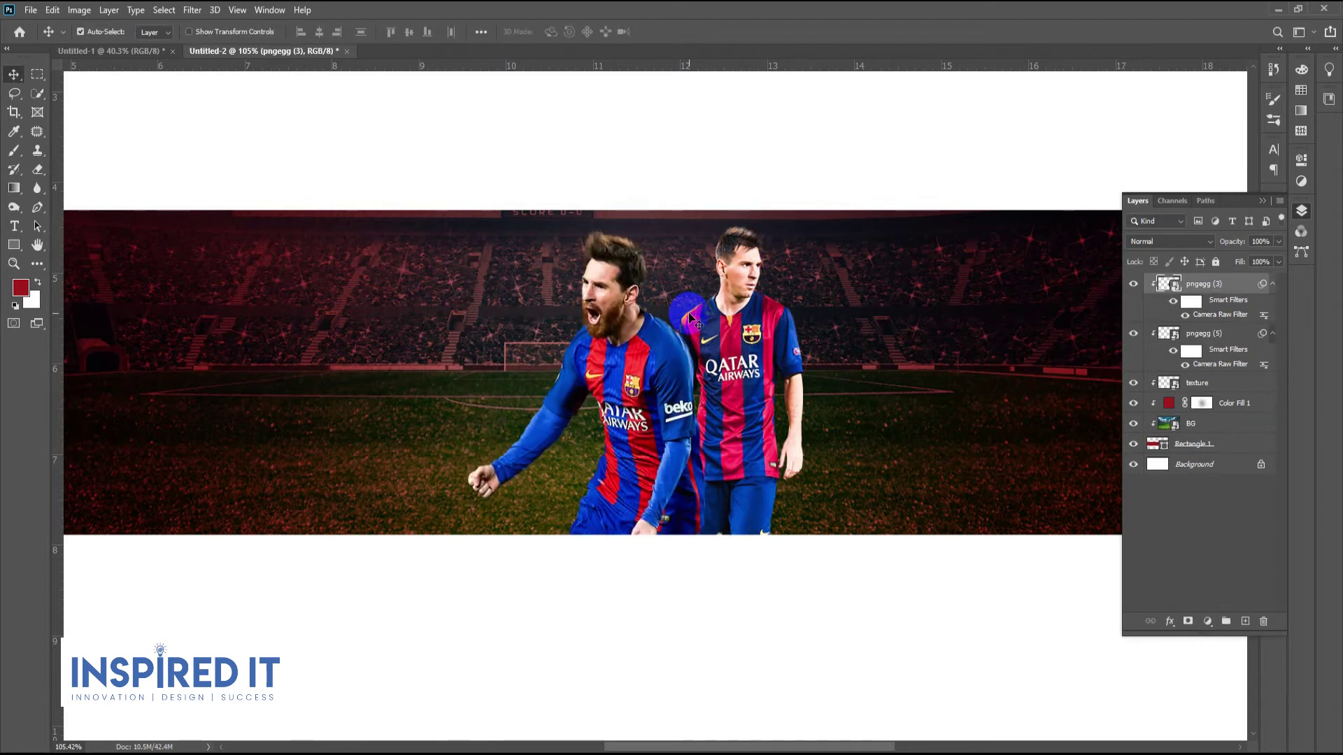
scroll(689, 312, down, 4)
scroll(710, 396, down, 1)
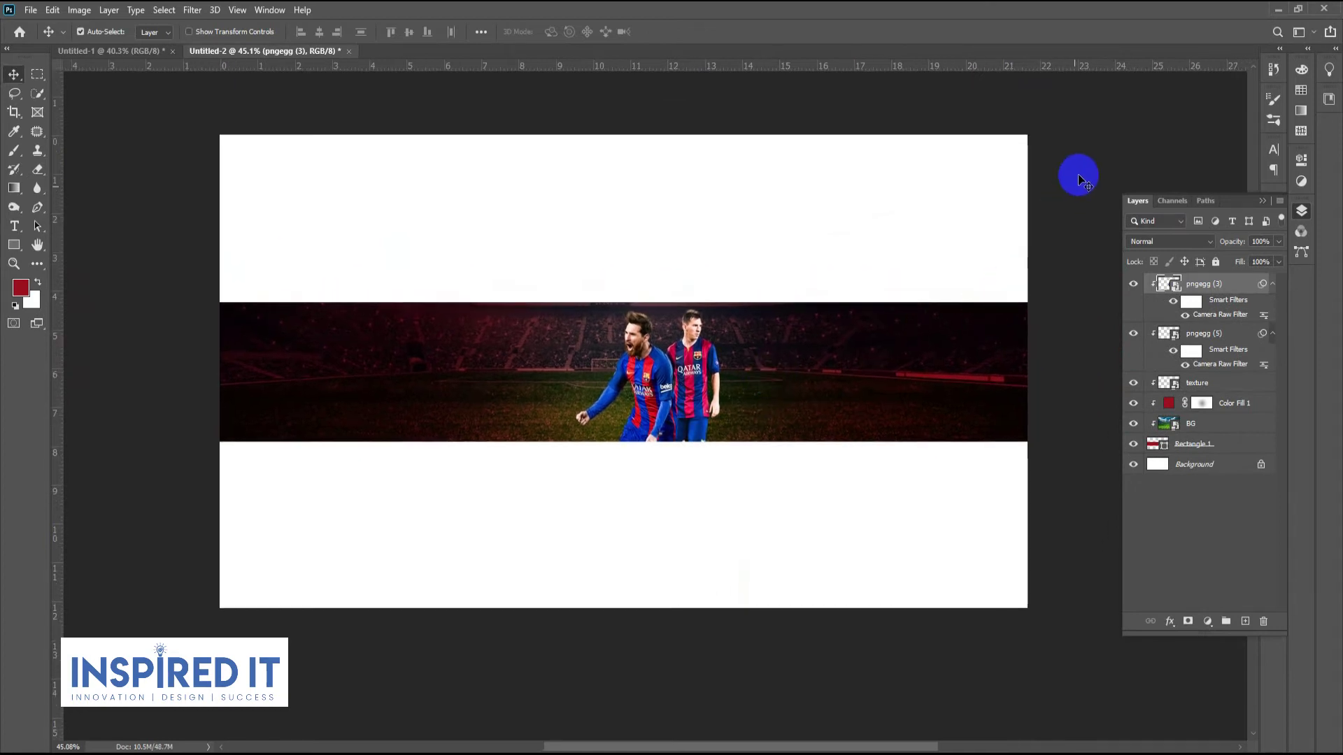
Group the two player layers and centre them horizontally on the canvas.
double_click(1206, 284)
shift+click(1219, 335)
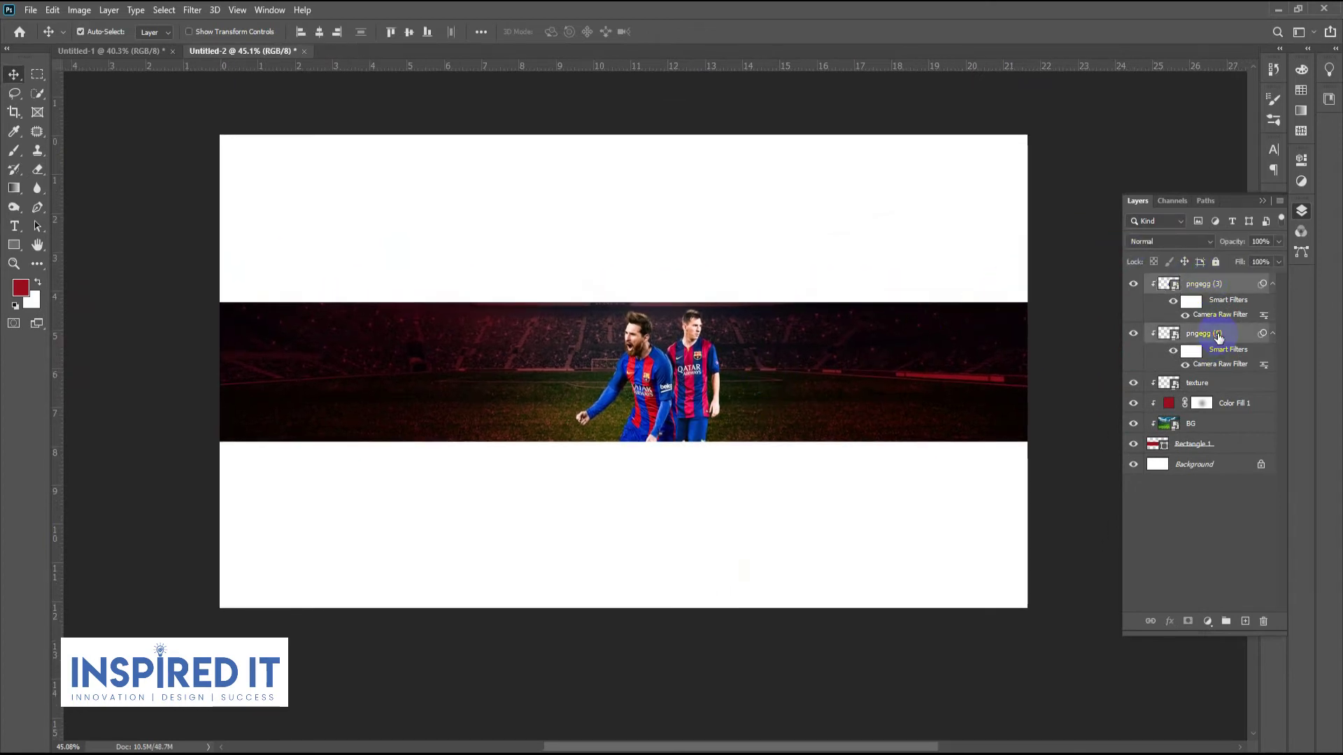
key(ctrl+g)
double_click(1185, 284)
key(Return)
key(ctrl+a)
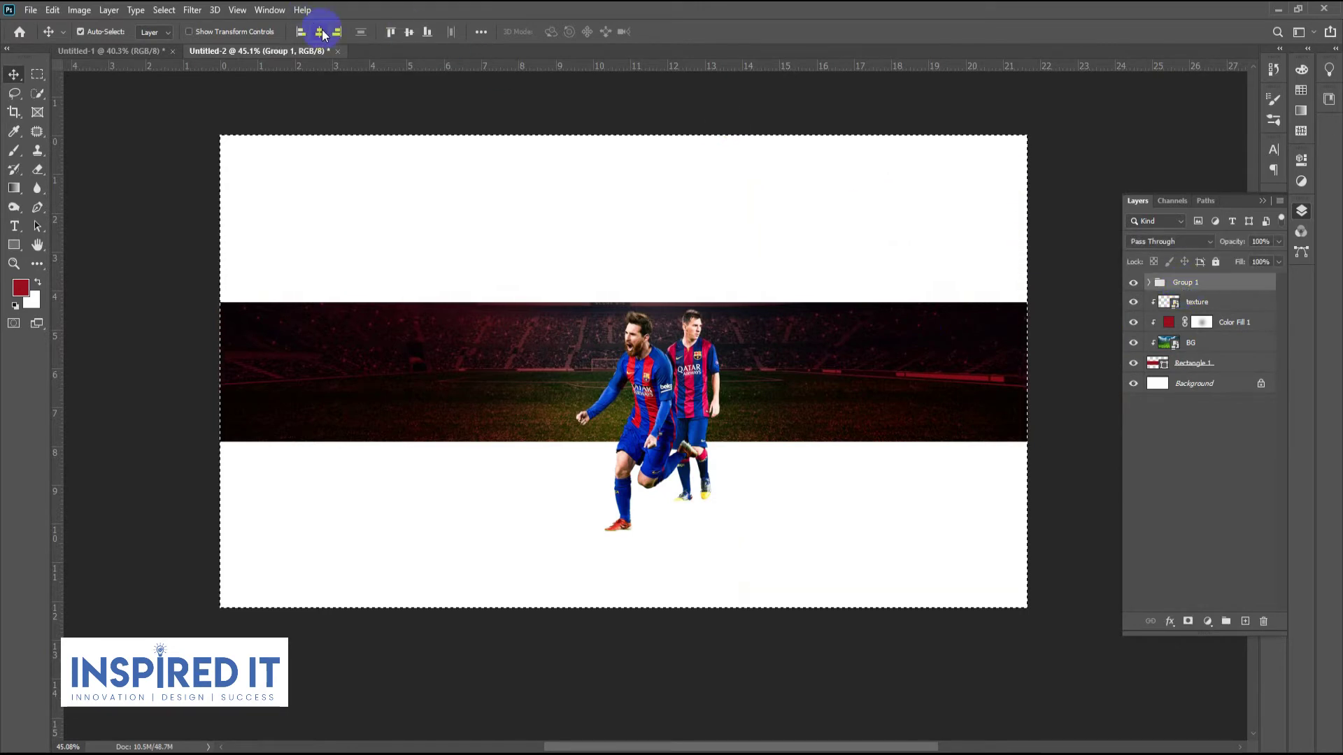
click(319, 31)
key(ctrl+d)
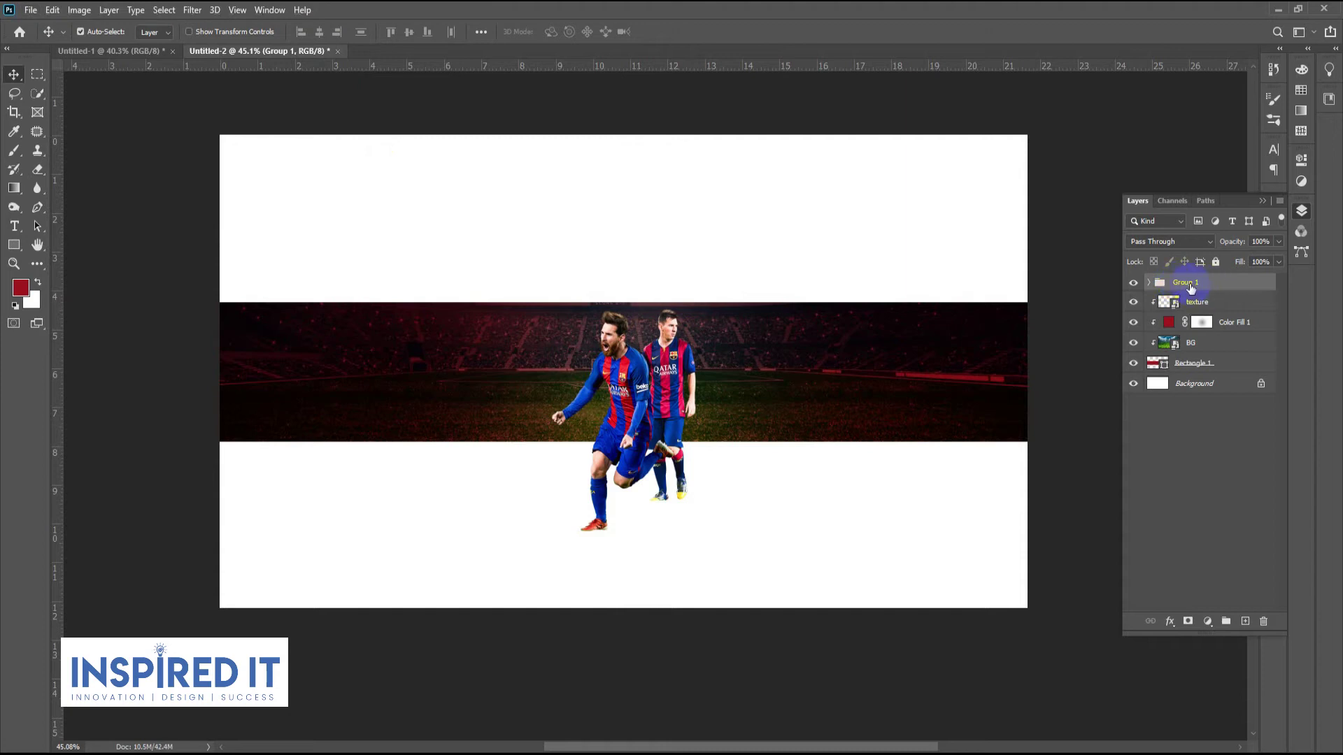
Ungroup the players, clip both back into the stadium strip, and select the texture layer.
key(ctrl+shift+g)
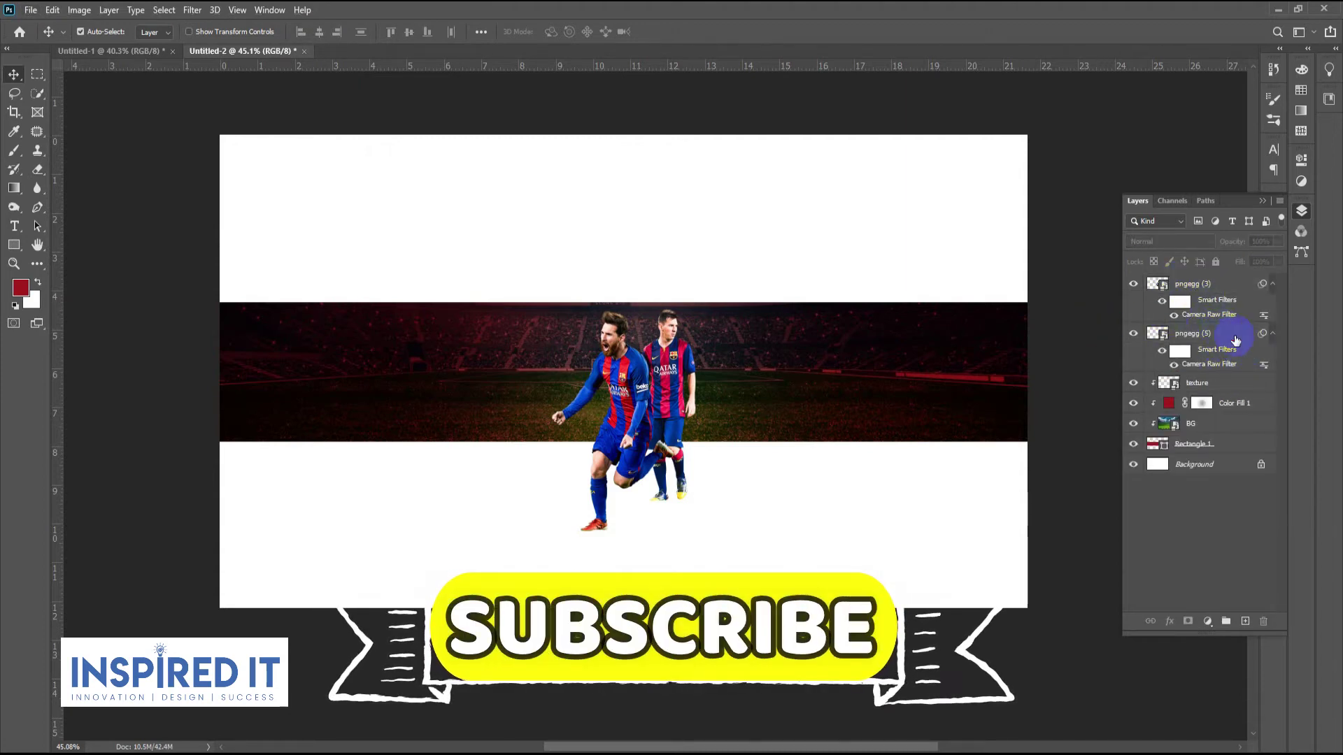
drag(1249, 350, 1249, 371)
key(ctrl+alt+g)
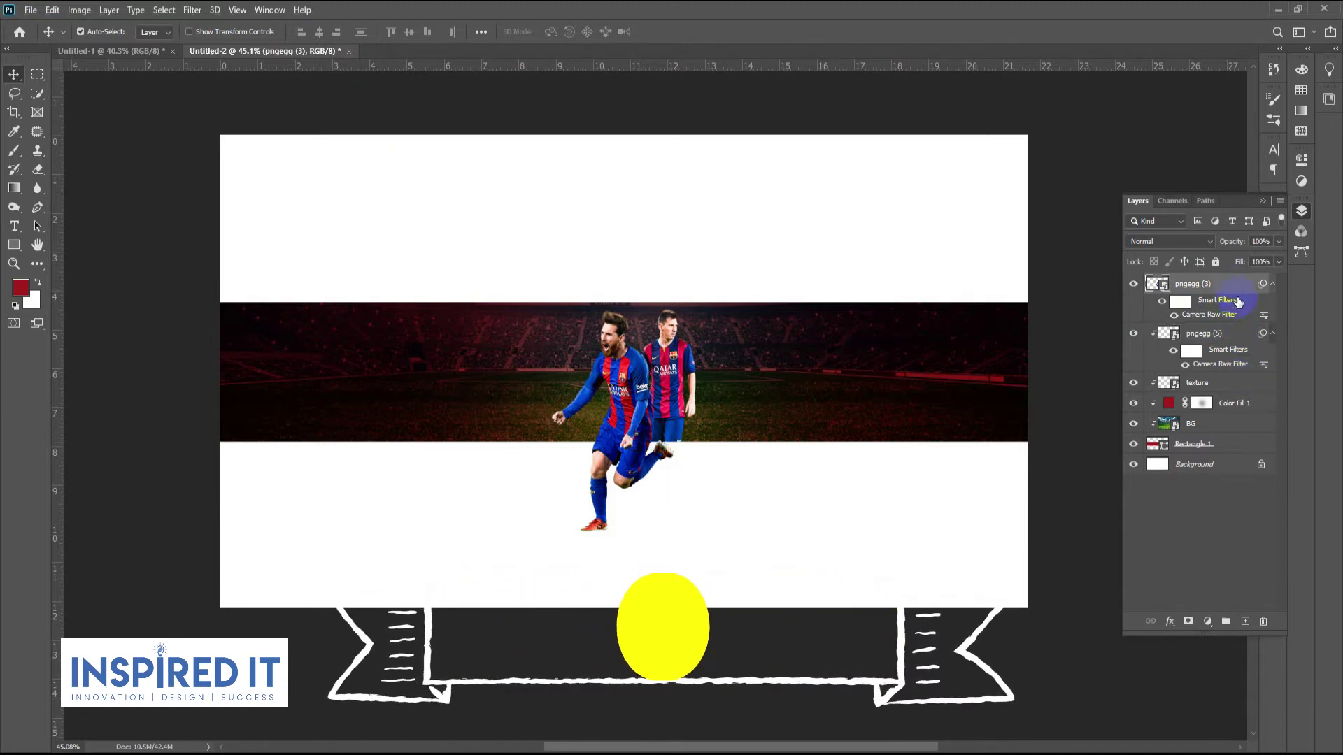
scroll(816, 392, right, 3)
scroll(839, 392, left, 2)
click(1021, 383)
scroll(1020, 383, left, 2)
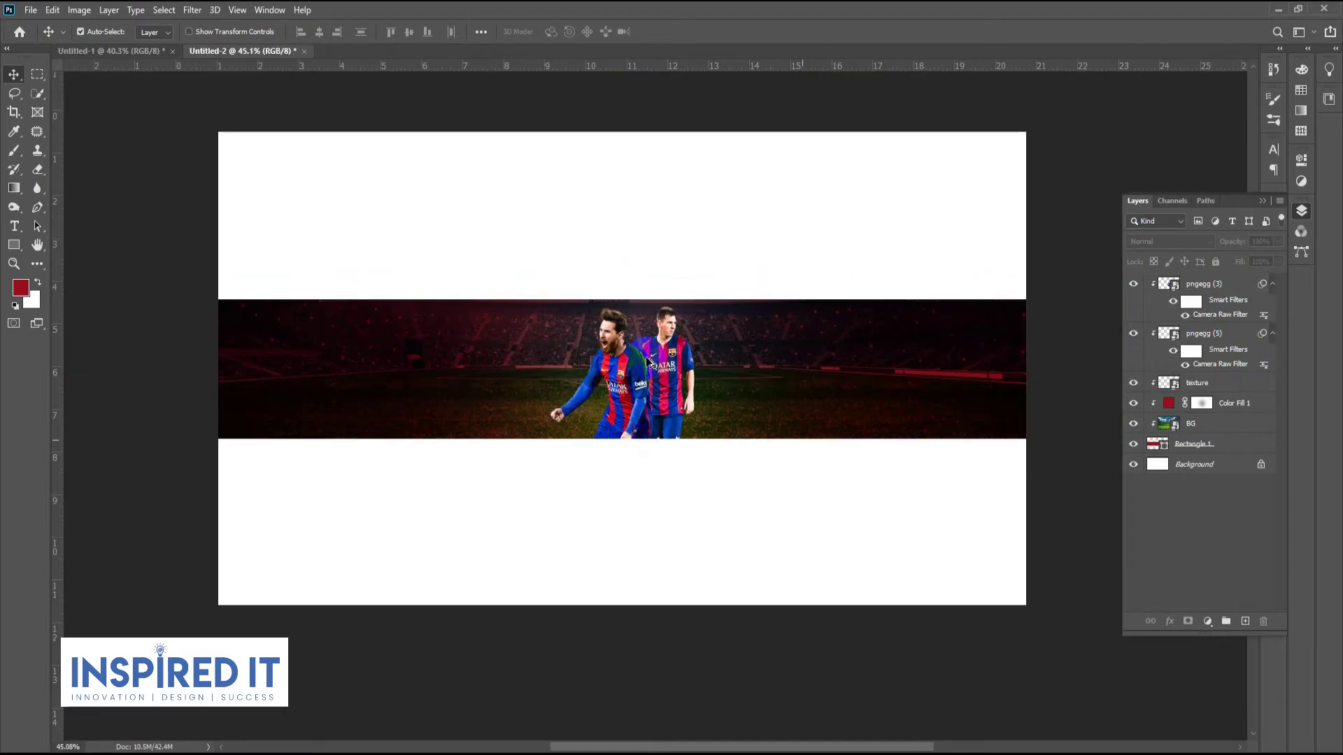
click(1213, 389)
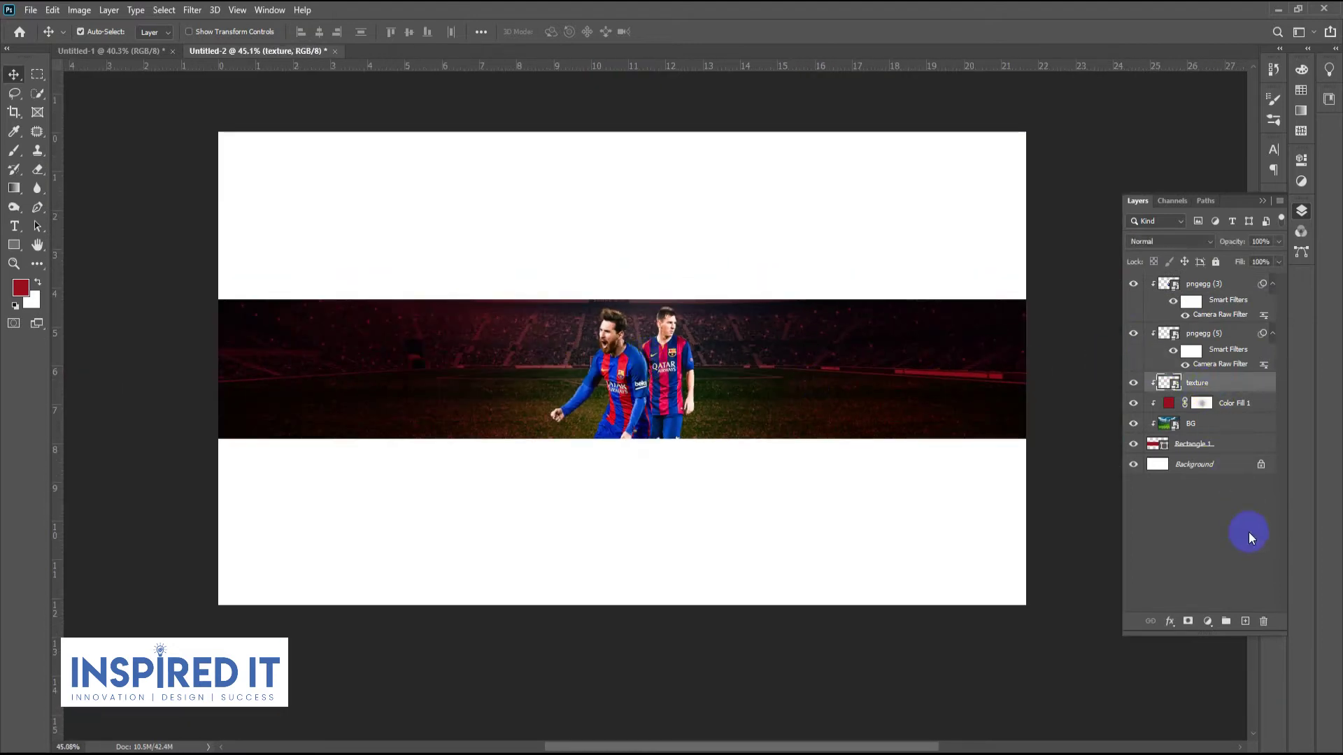
Add a new layer above texture and brush a soft white glow behind the players.
click(1246, 621)
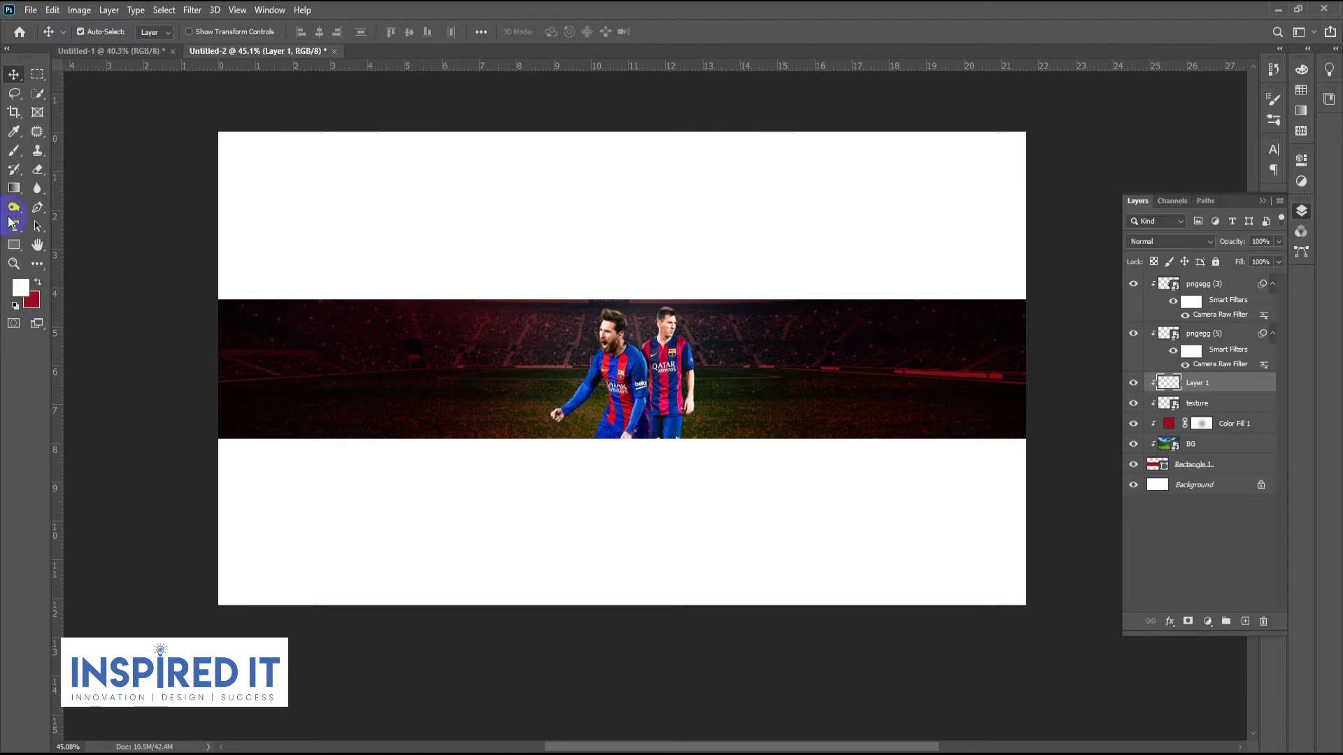
click(15, 154)
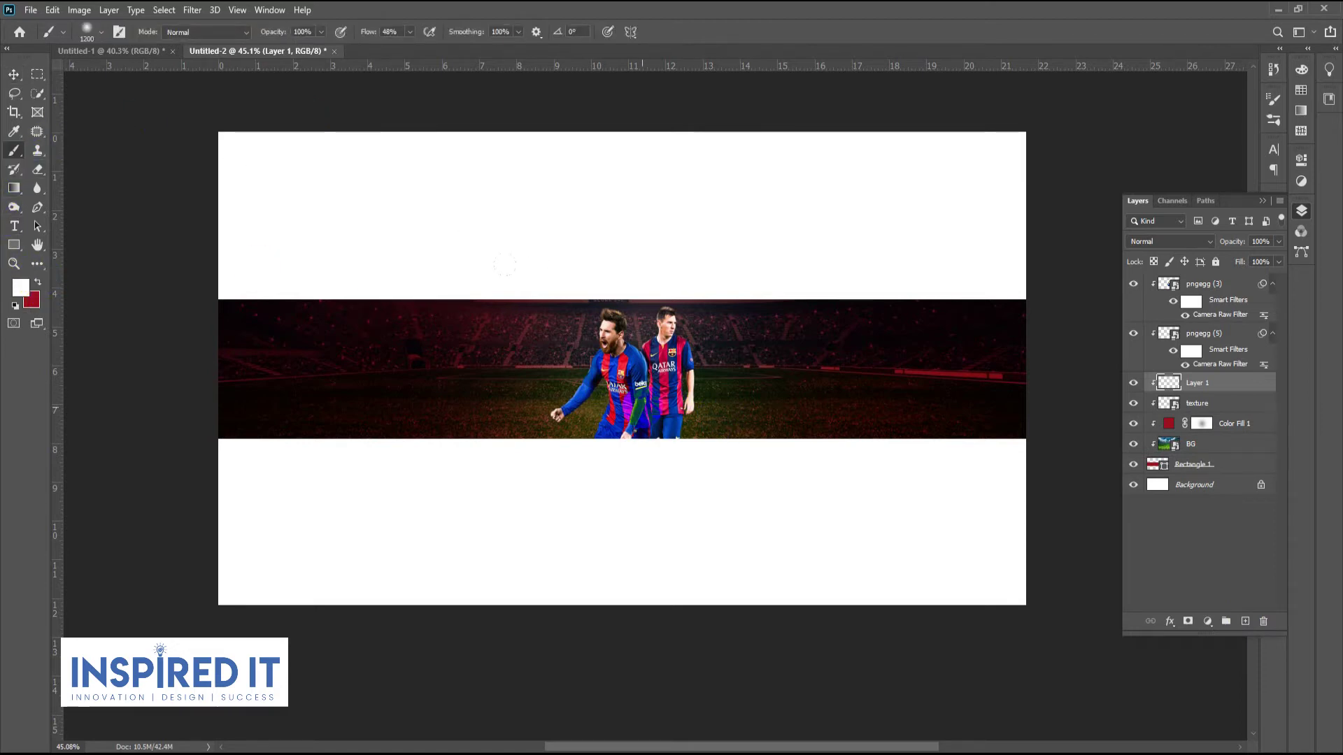
click(642, 369)
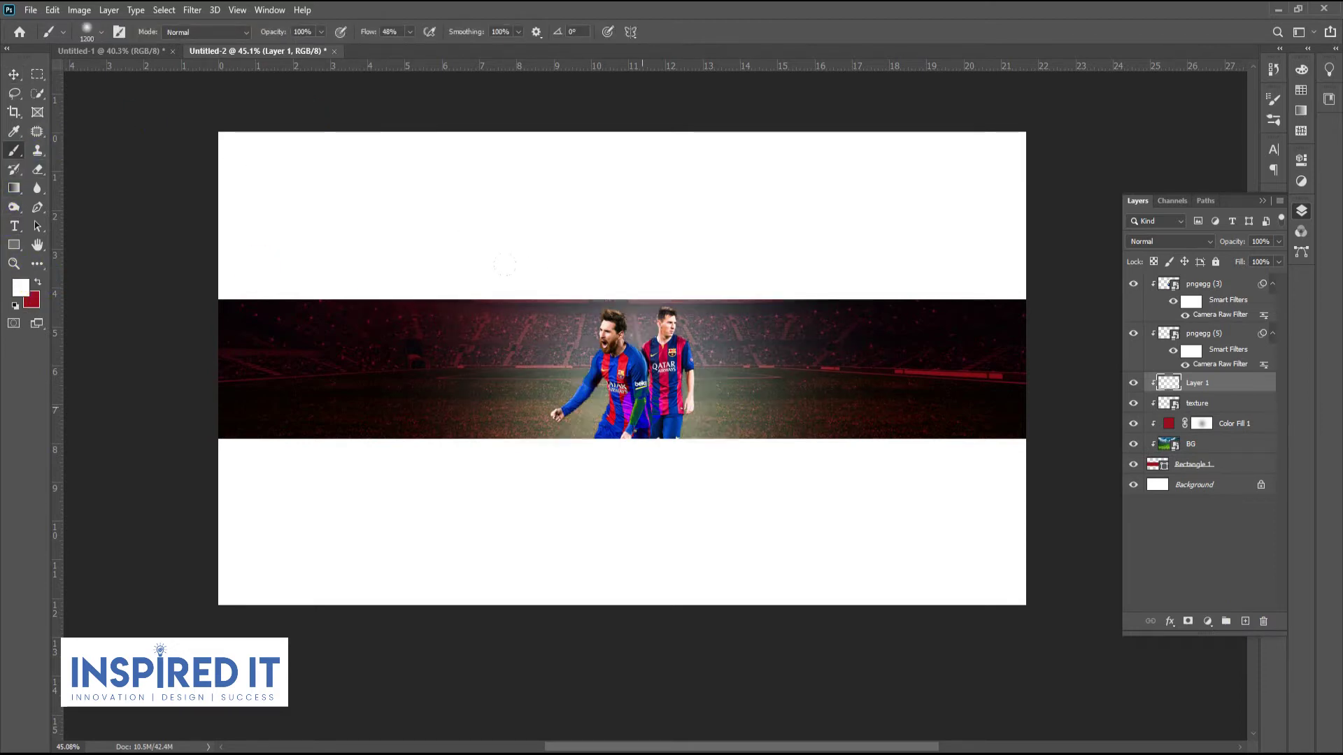
click(14, 75)
drag(764, 351, 607, 313)
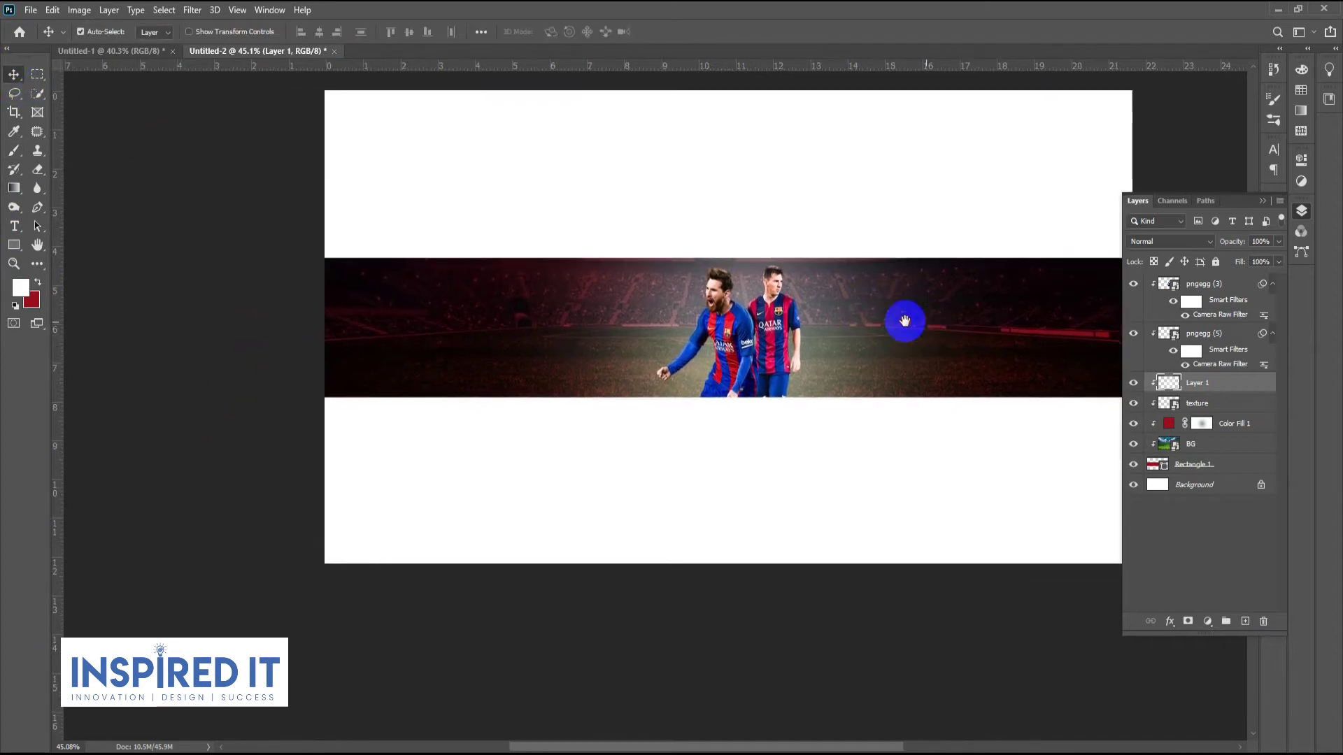
scroll(608, 312, up, 3)
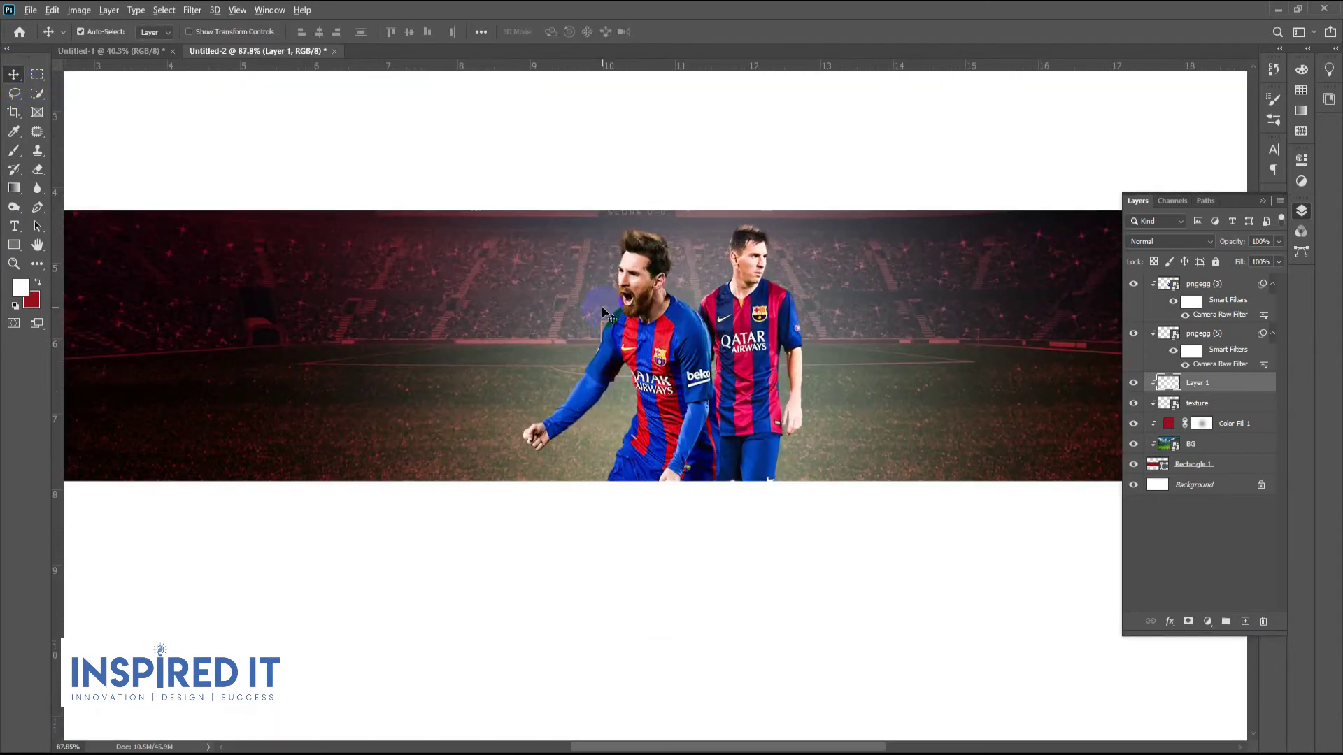
scroll(603, 313, down, 3)
scroll(684, 378, up, 2)
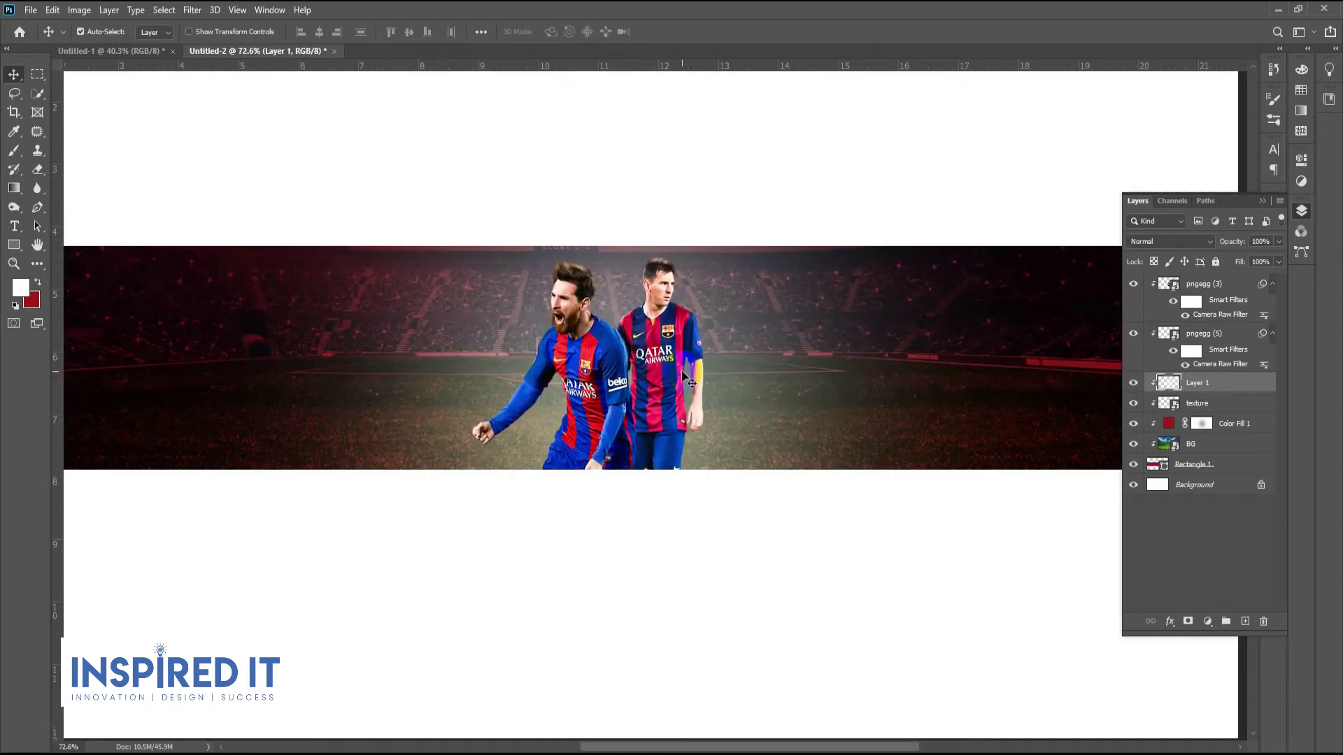
Brush the Color Fill 1 mask with swapped colours to reduce the red tint mid-band.
click(1201, 424)
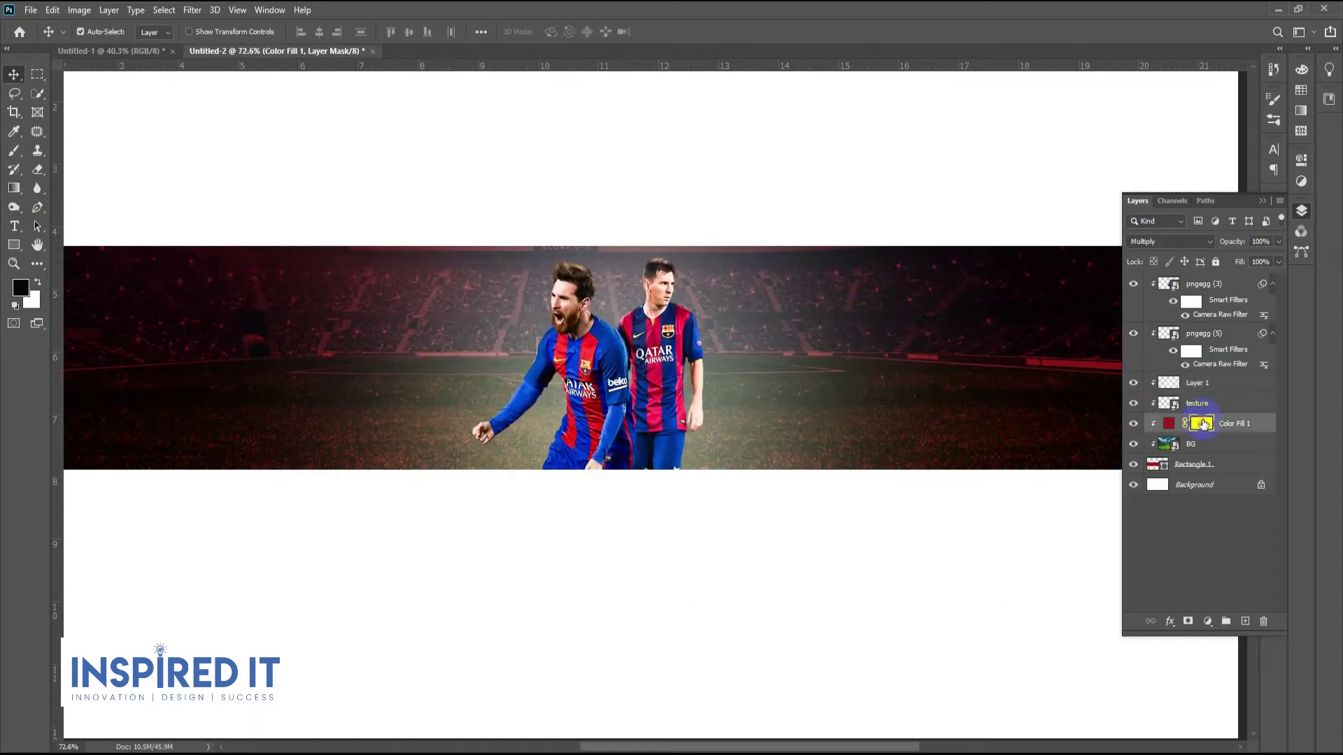
click(14, 151)
scroll(336, 292, down, 2)
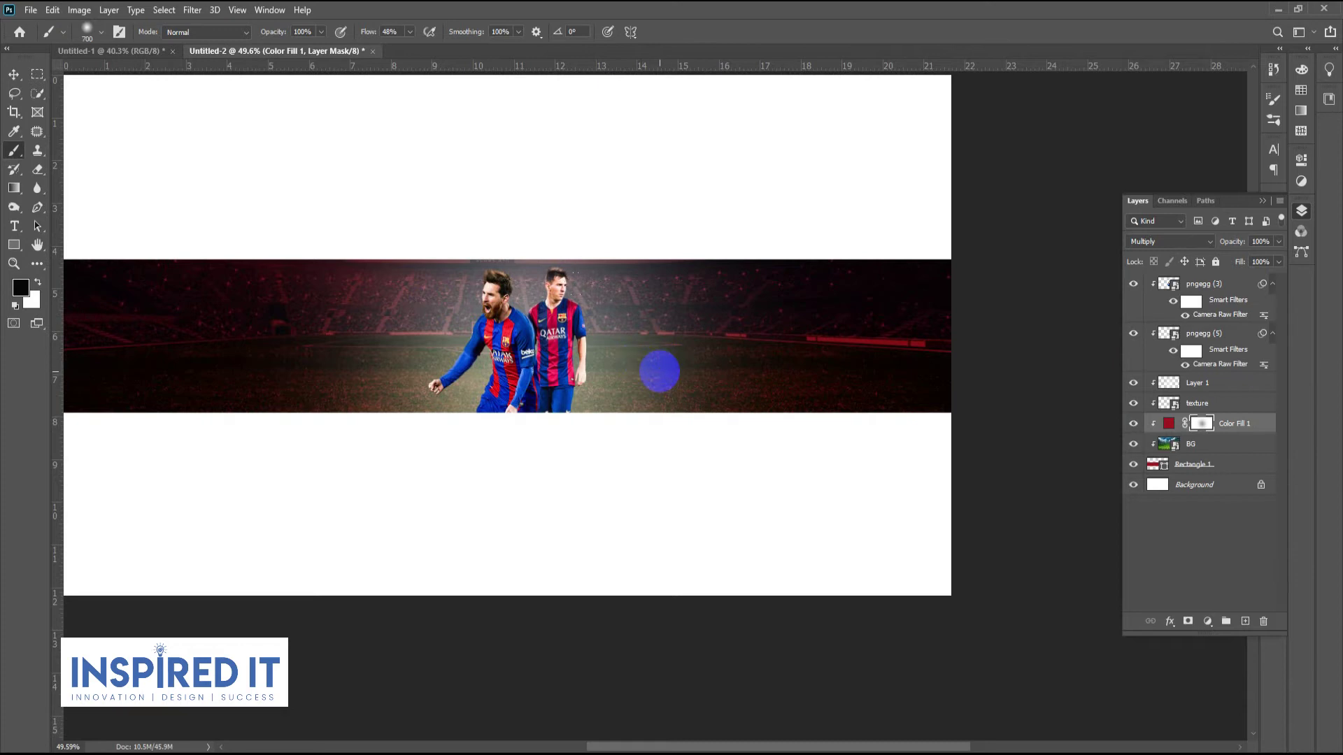
drag(660, 372, 714, 366)
key(x)
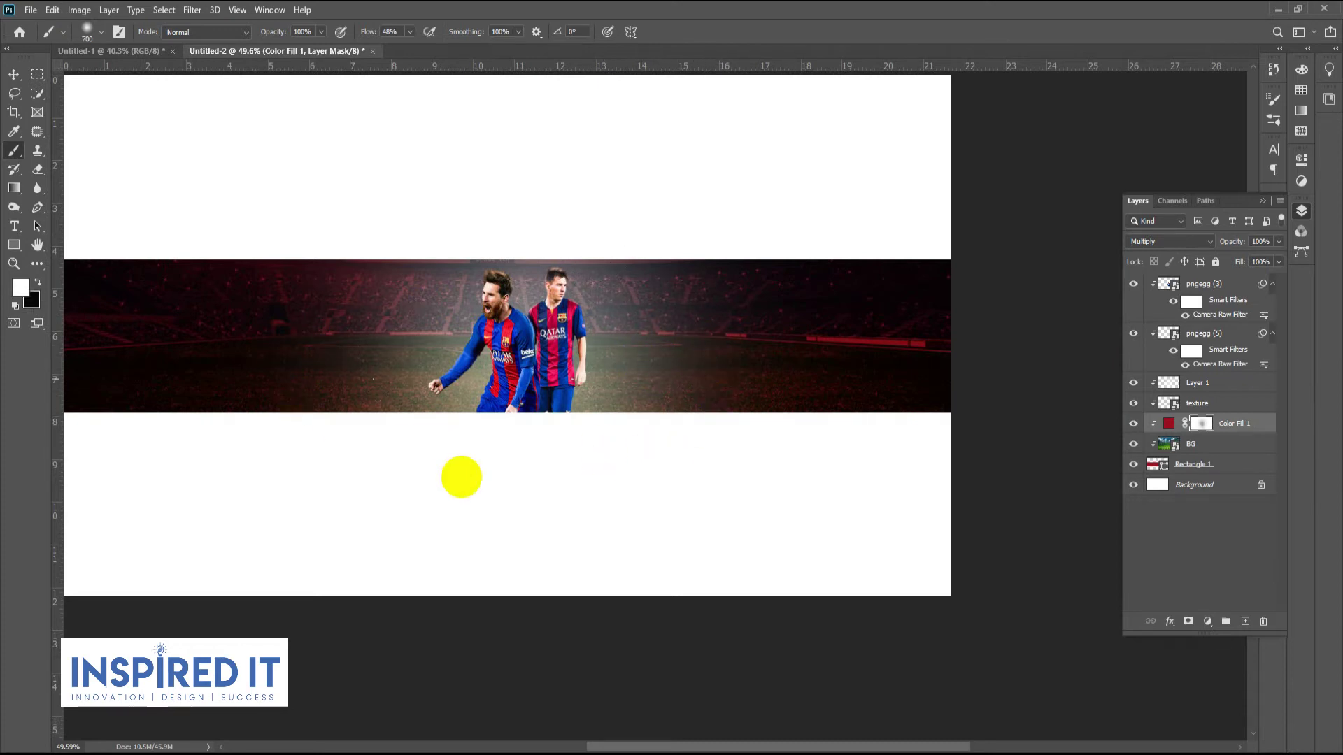
click(681, 379)
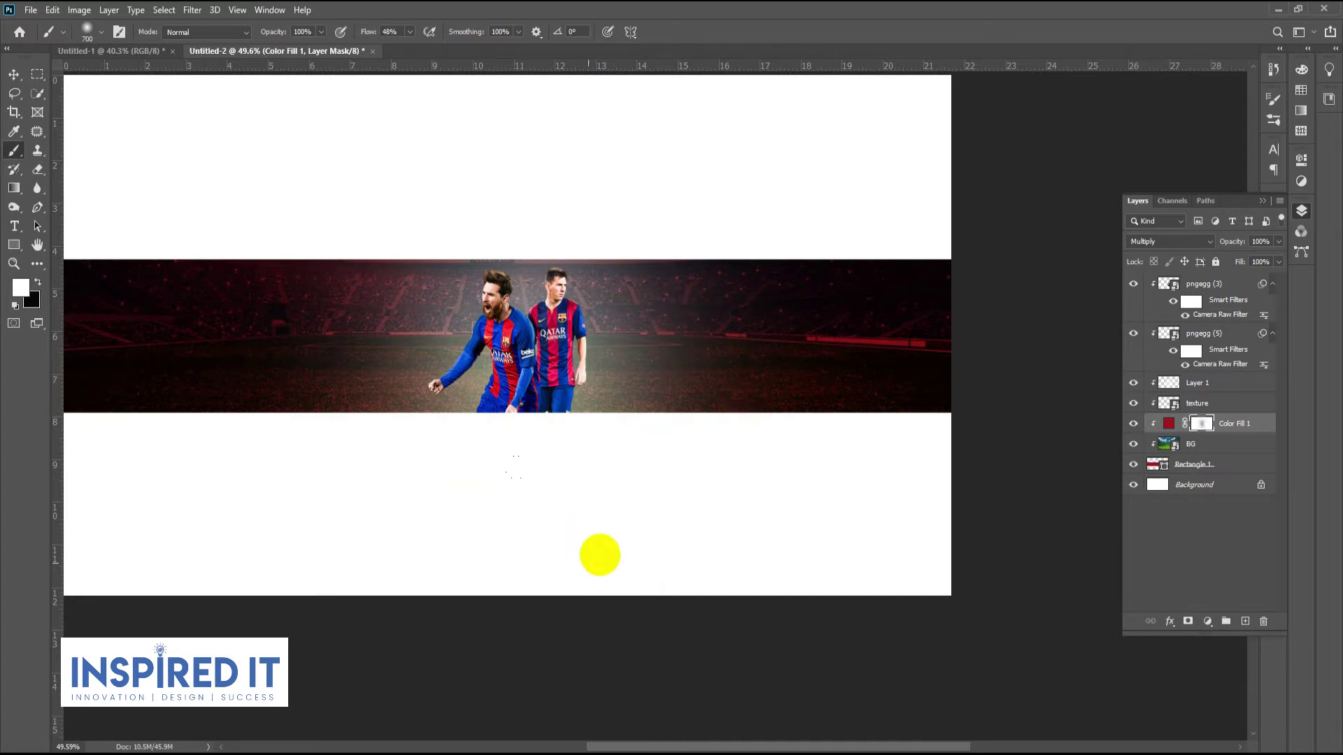
click(14, 73)
mouse_move(390, 225)
mouse_down()
mouse_move(655, 328)
mouse_move(594, 364)
mouse_move(742, 389)
mouse_up()
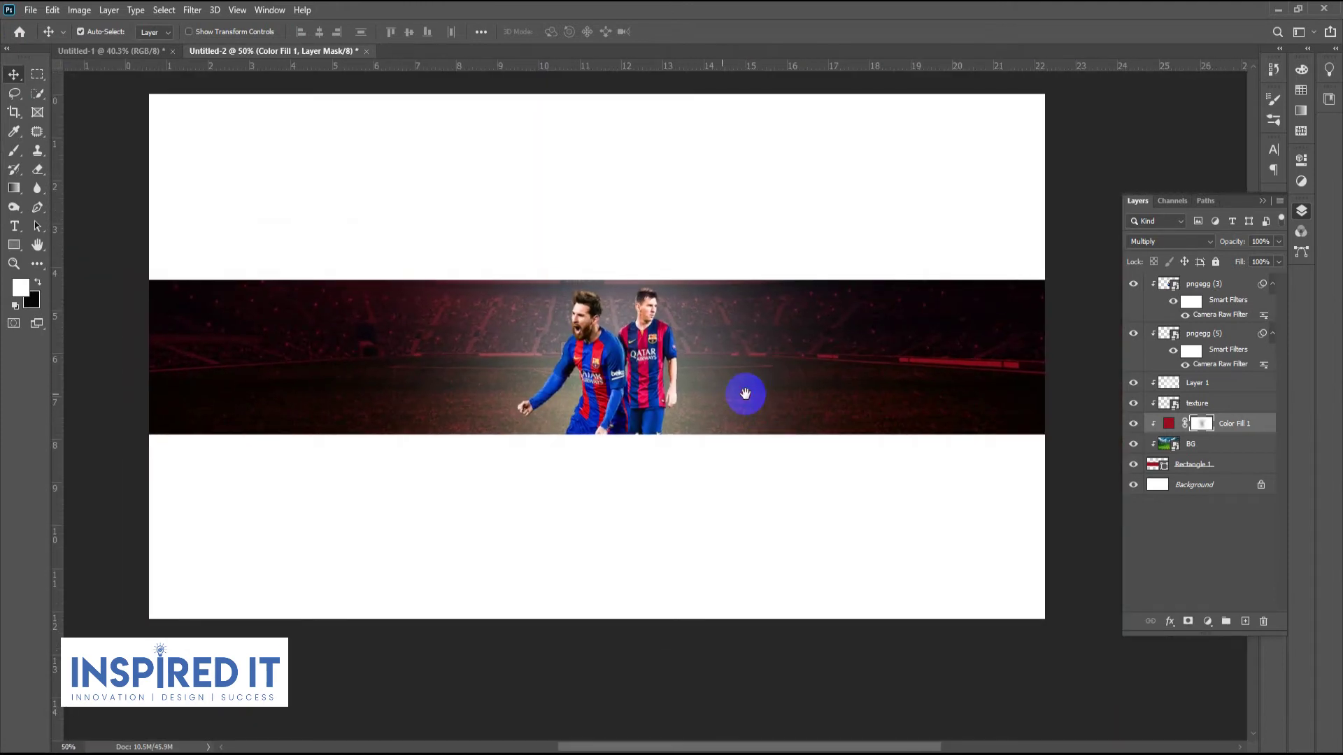
click(144, 307)
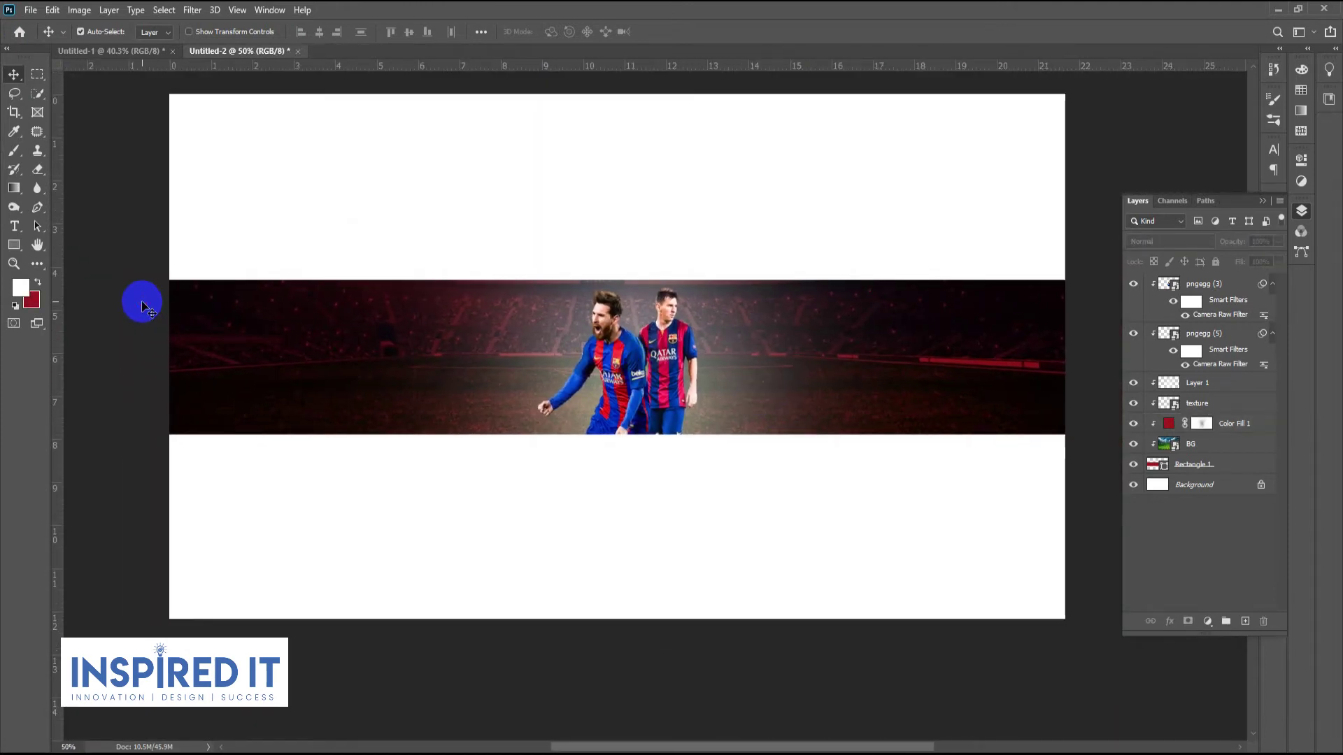
Place the Paper image embedded as a torn edge along the band and commit it.
drag(563, 264, 632, 385)
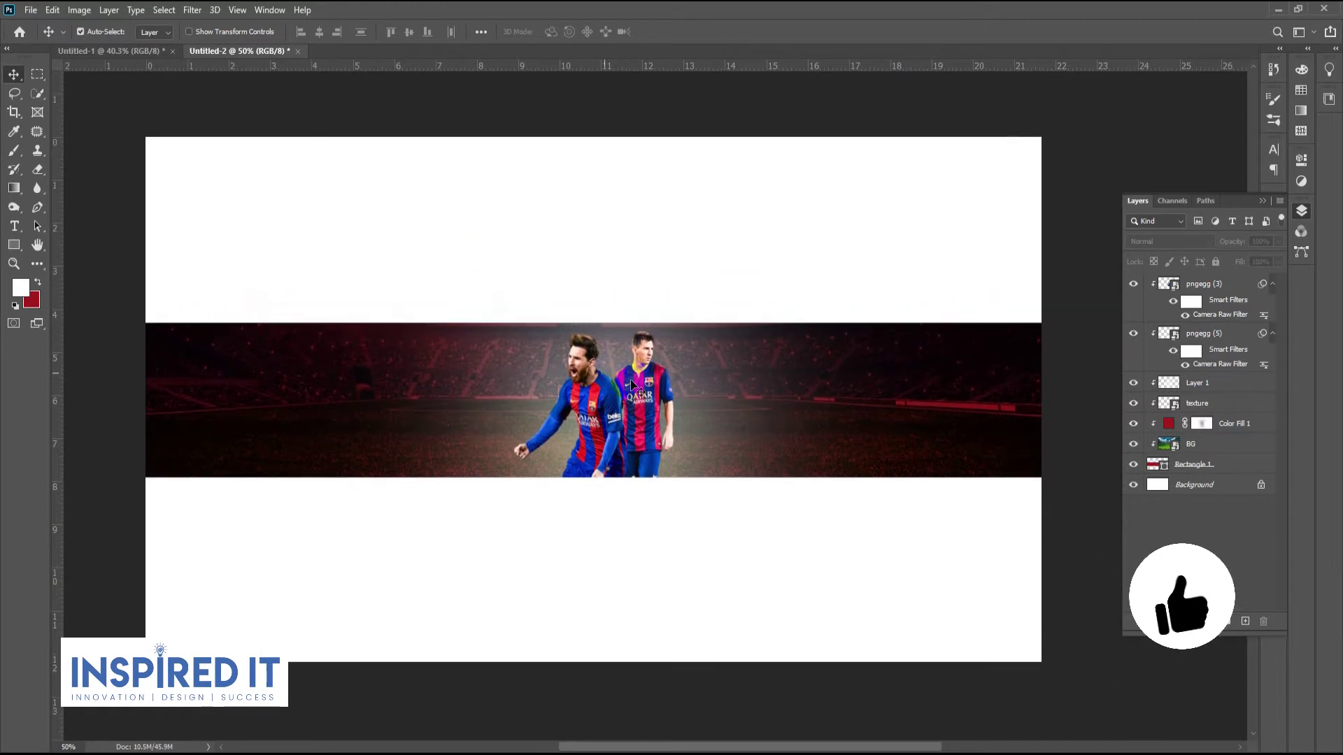
key(ctrl+shift+p)
click(319, 133)
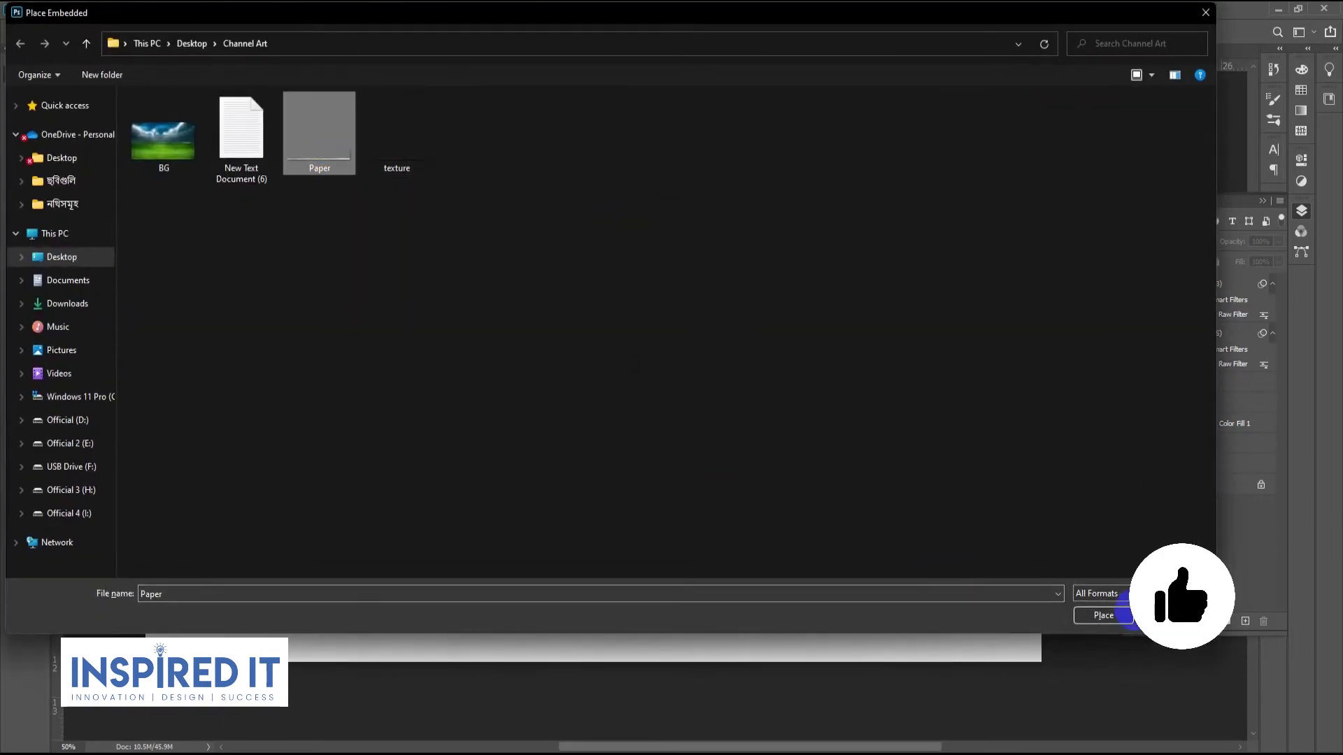
click(1101, 615)
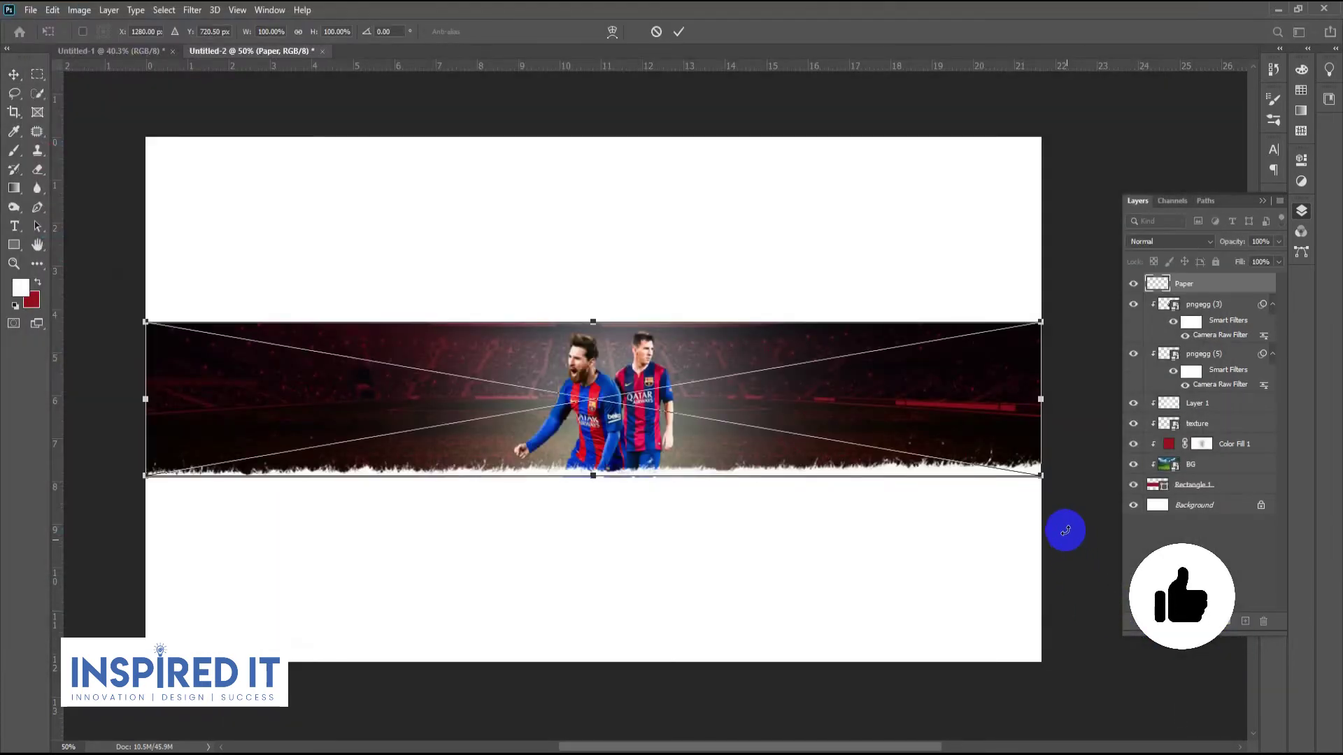
key(Return)
scroll(612, 477, up, 5)
scroll(611, 481, down, 3)
scroll(612, 480, down, 3)
scroll(630, 490, down, 1)
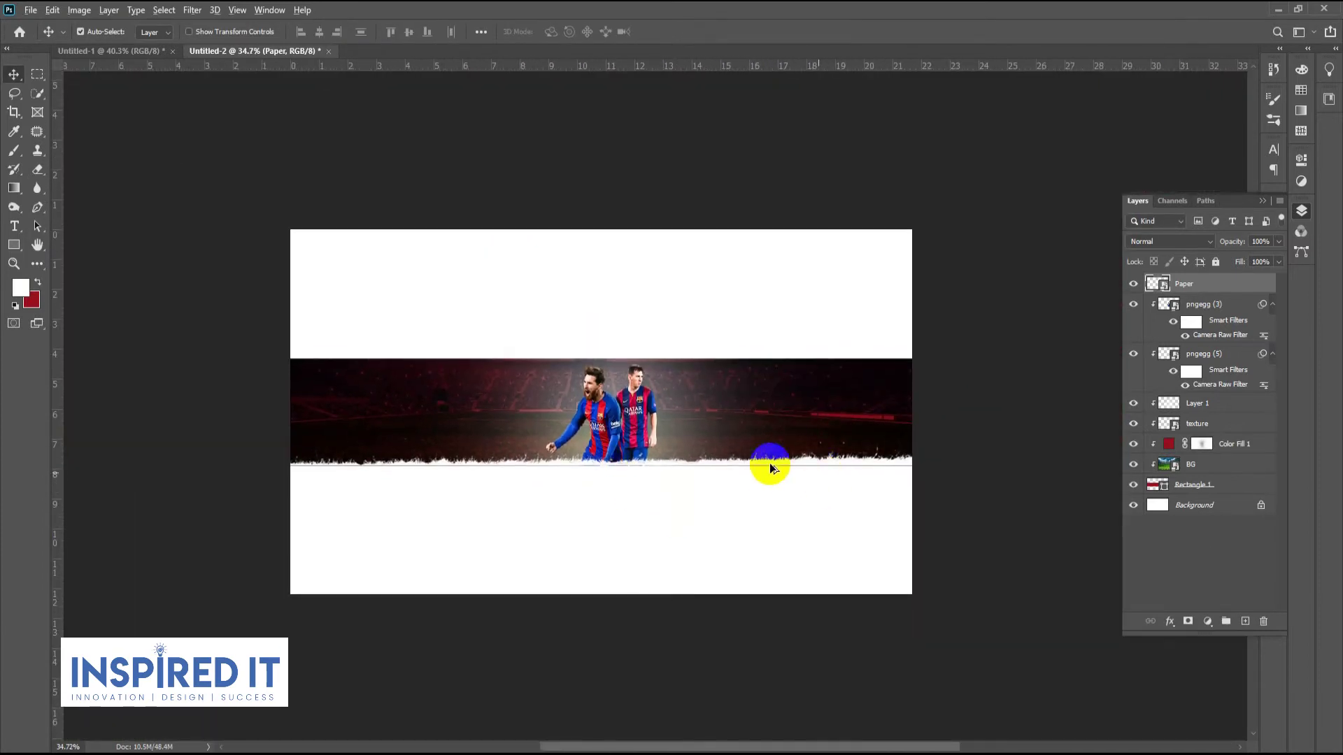
scroll(770, 467, up, 3)
scroll(775, 473, down, 3)
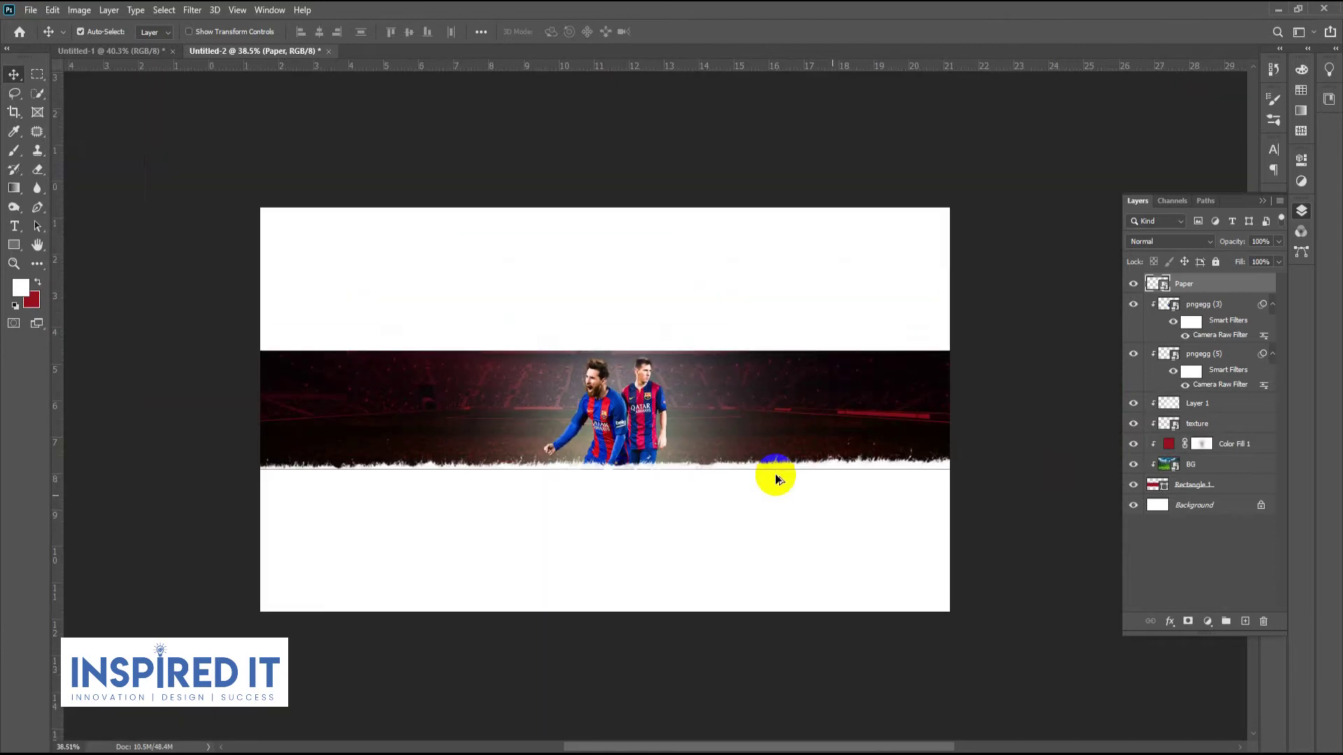
scroll(754, 627, up, 1)
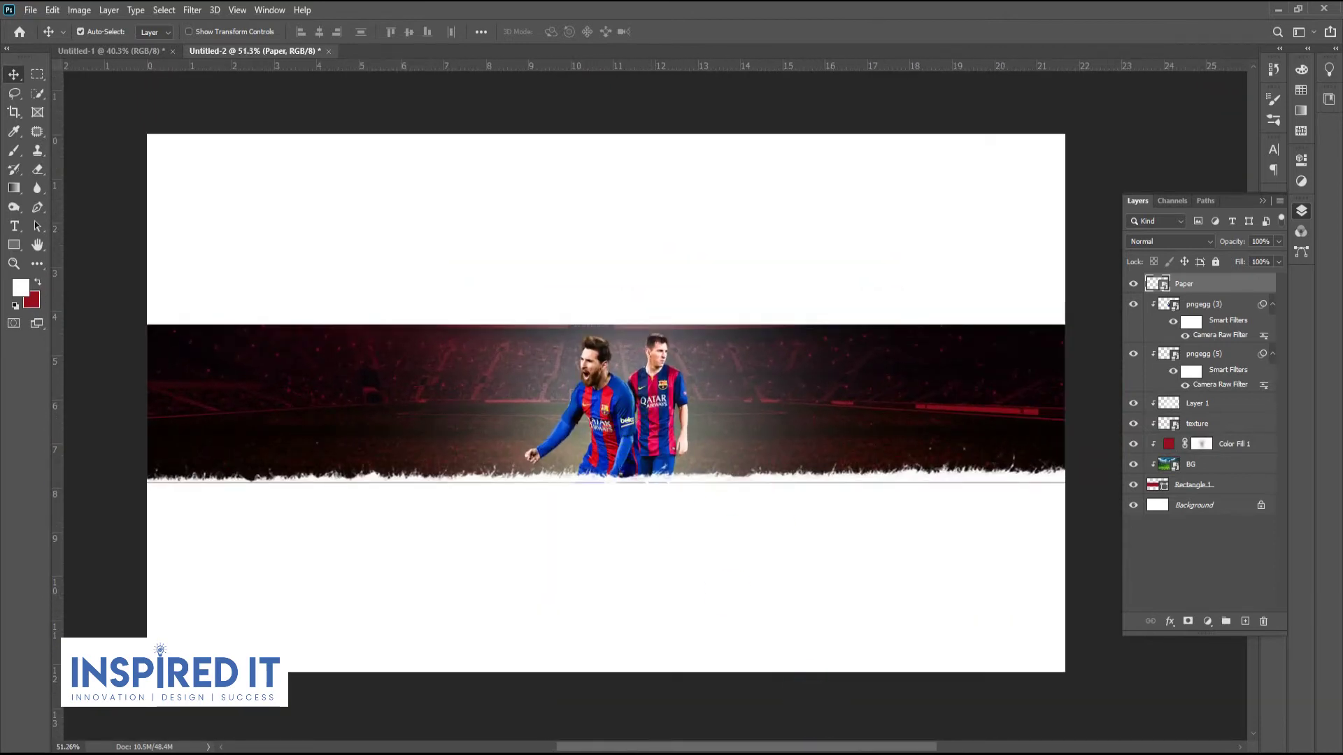
Select the Lionel Messi line in the Notepad title notes.
key(alt+Tab)
click(724, 287)
drag(708, 326, 613, 328)
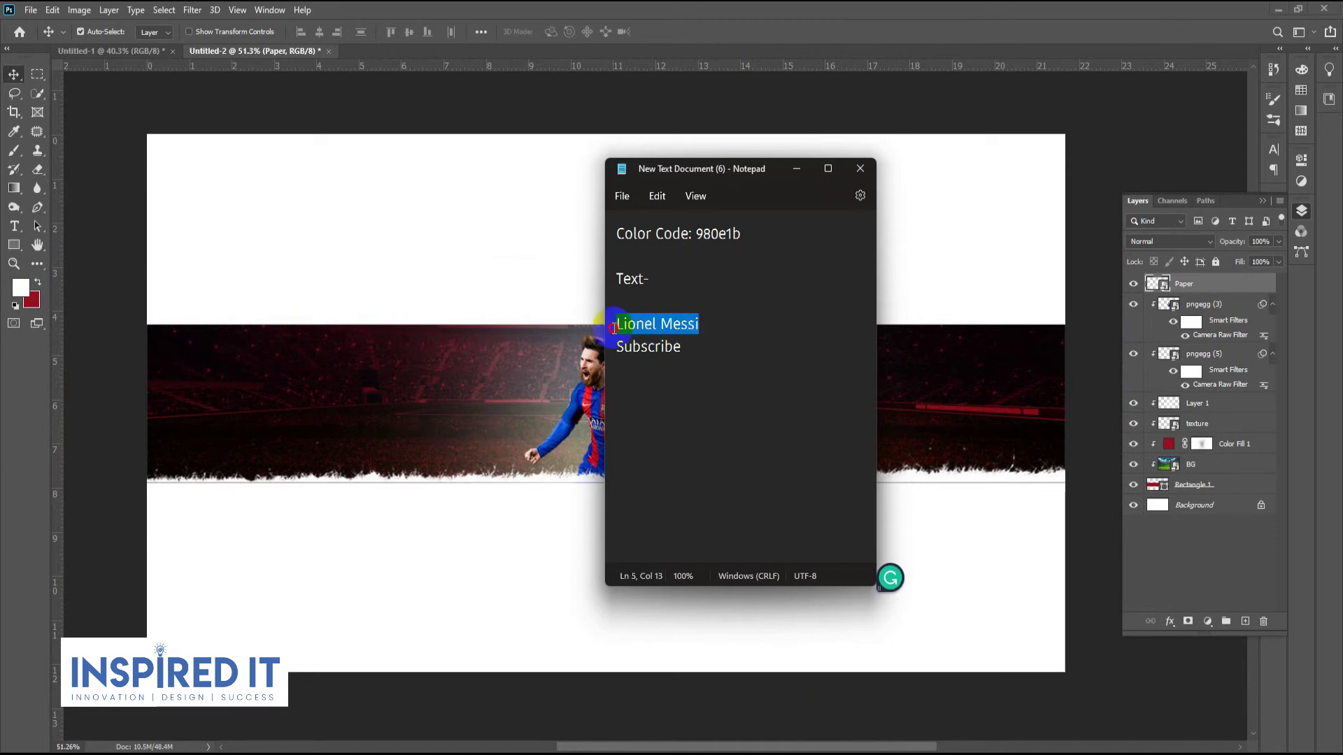
Add a white text layer reading LIONEL to the left of the players.
click(800, 171)
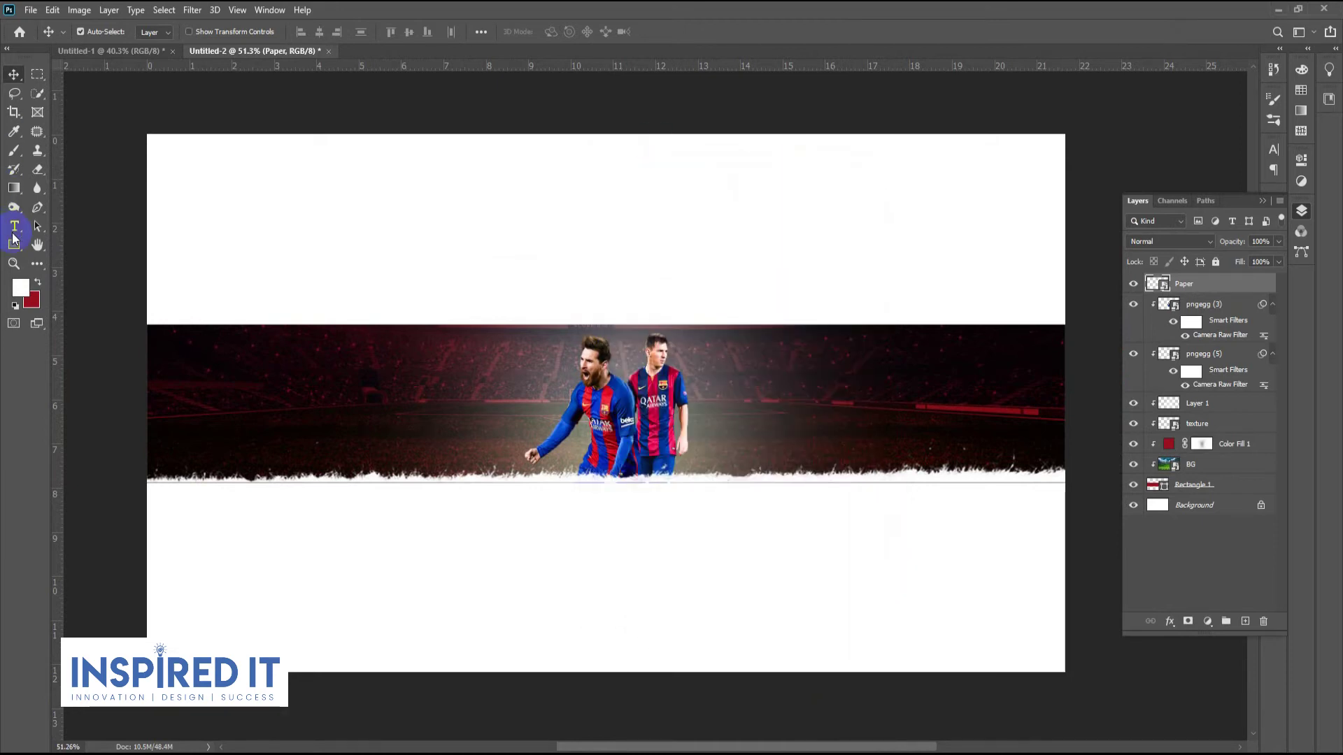
key(t)
scroll(472, 399, up, 2)
click(473, 399)
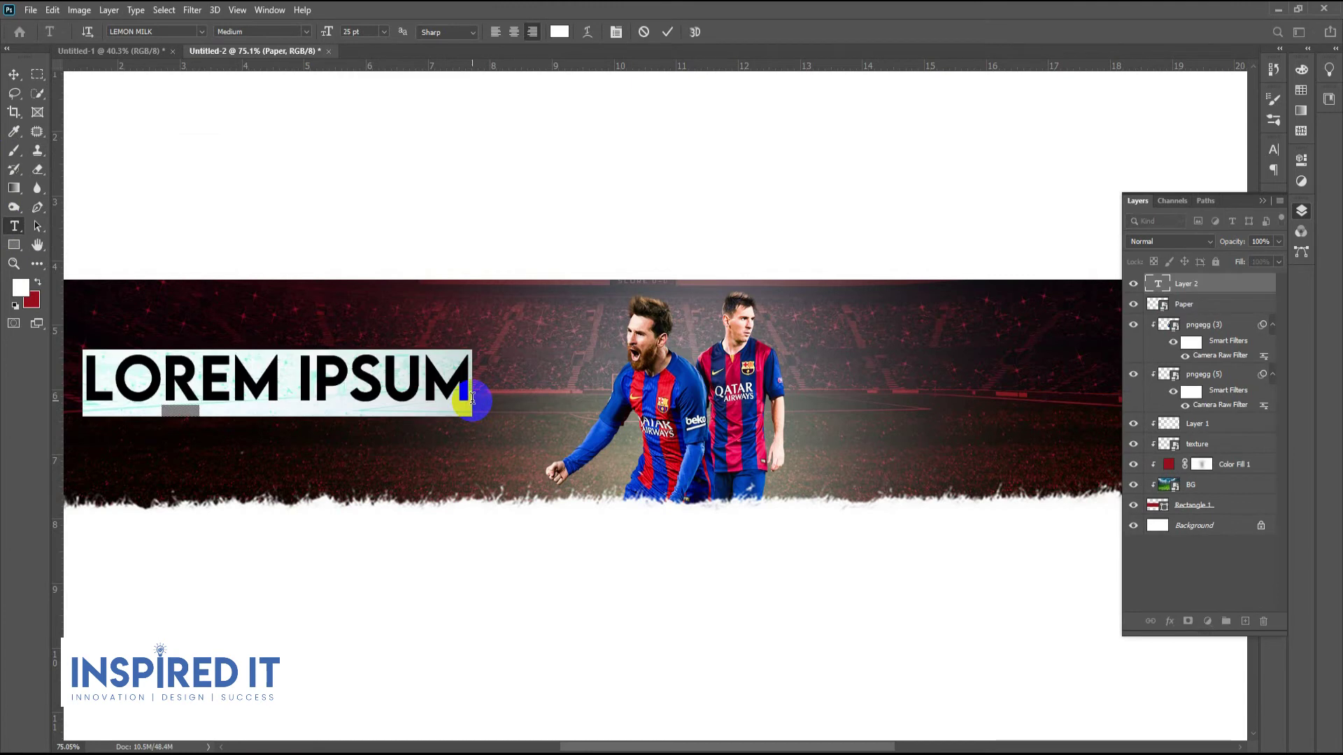
key(ctrl+Return)
drag(480, 422, 545, 375)
triple_click(521, 370)
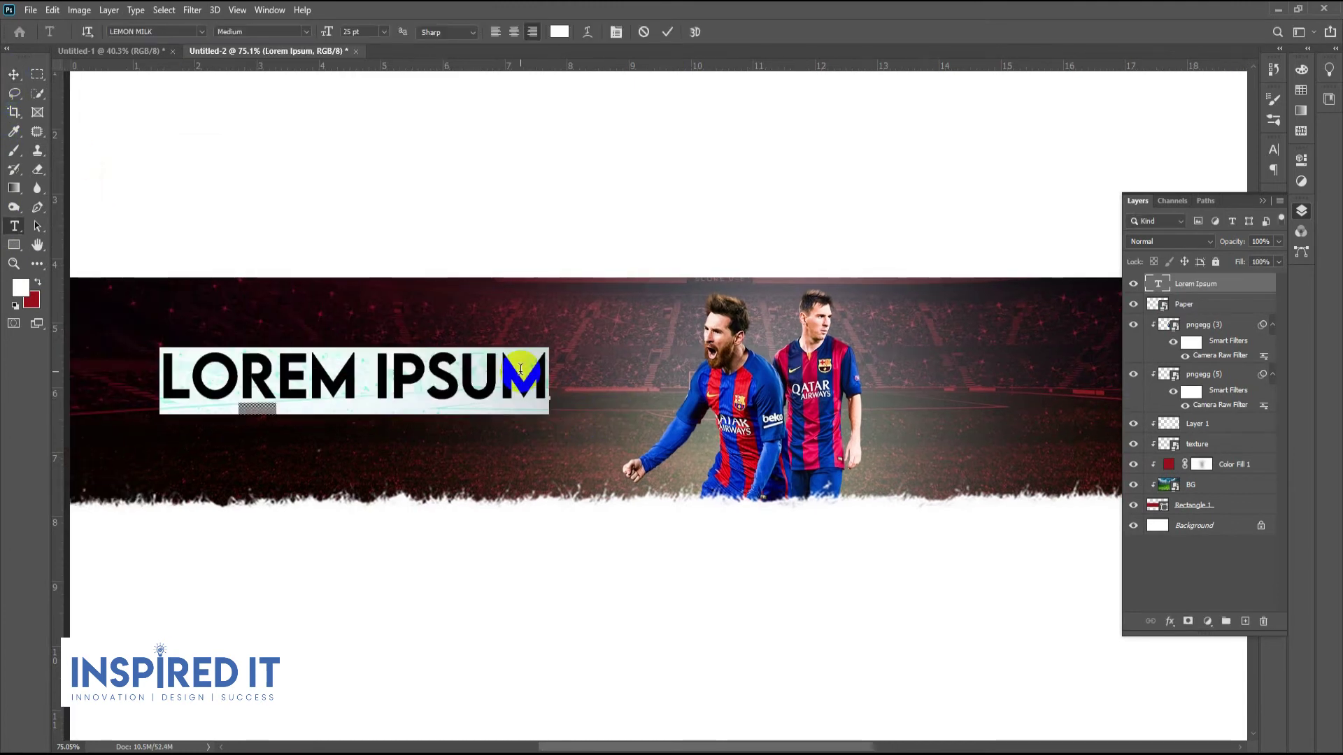
text(Lionel Messi)
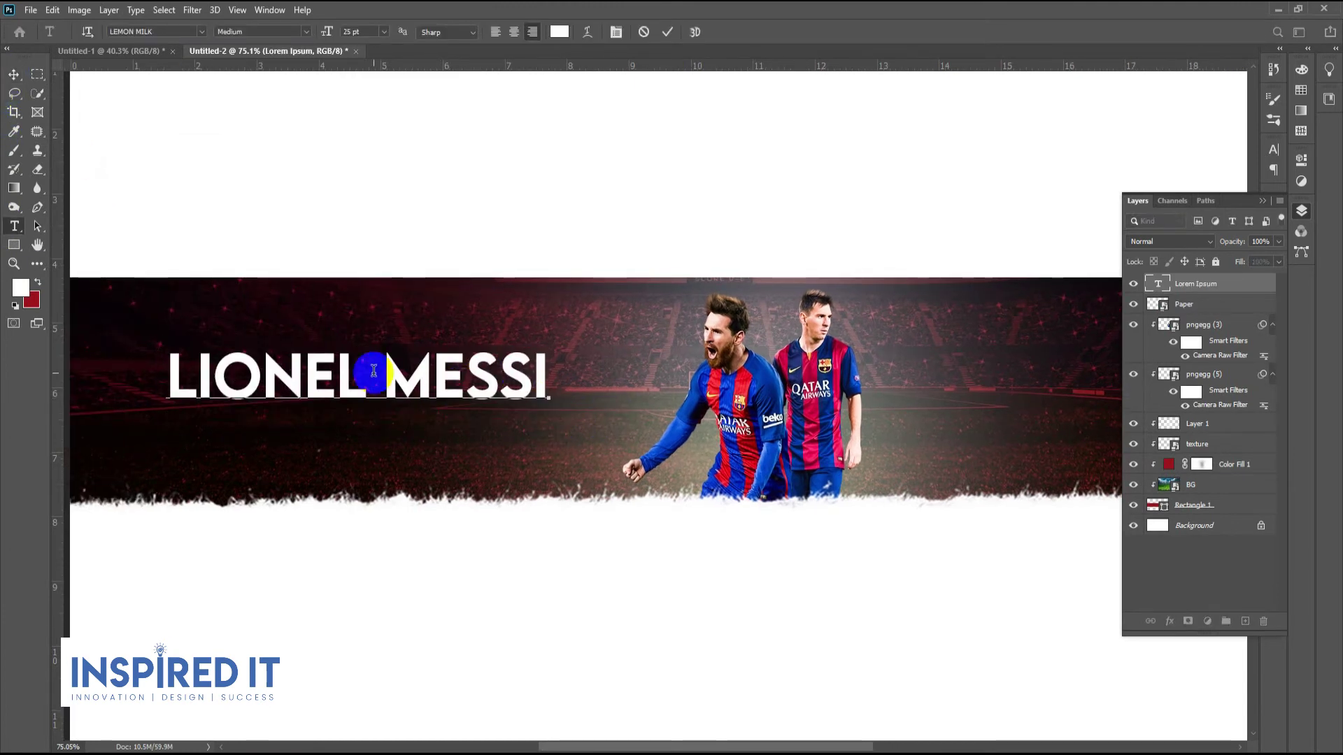
drag(366, 376, 600, 381)
key(BackSpace)
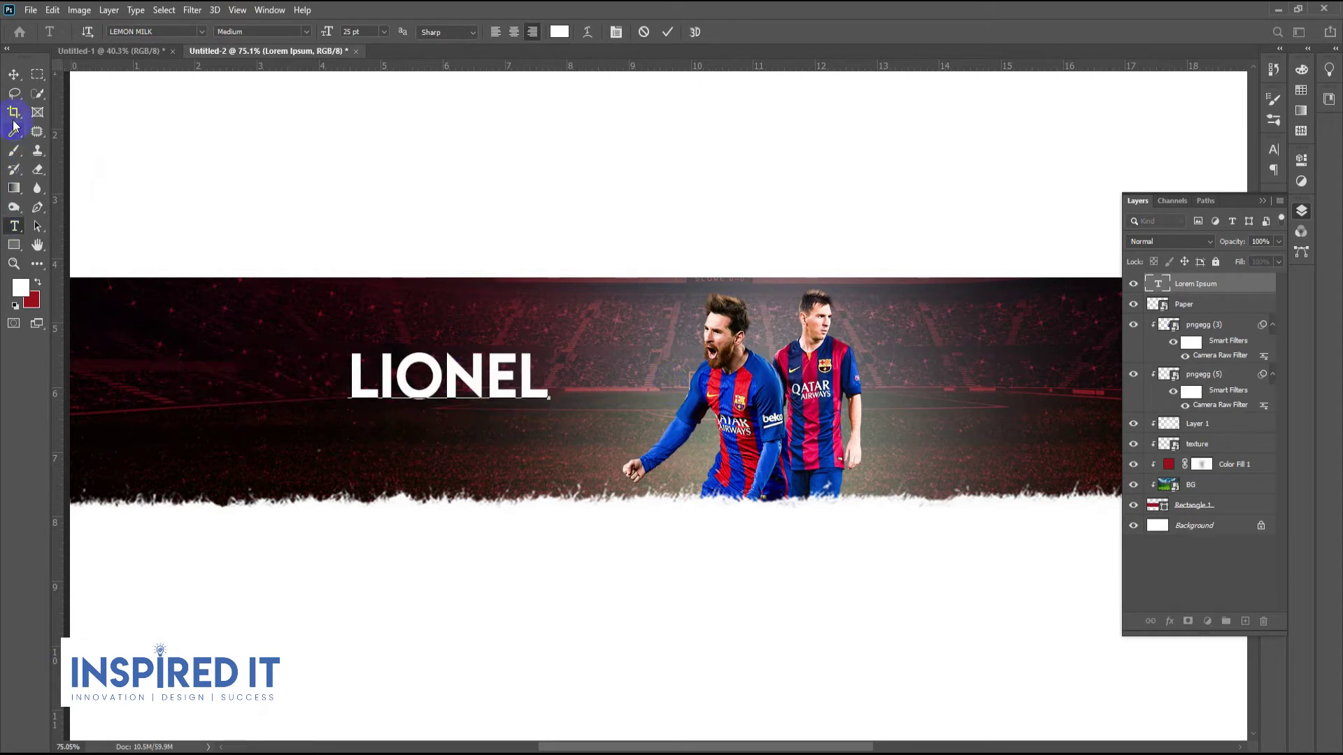
click(25, 78)
Duplicate LIONEL onto a line below and change the copy to MESSI.
scroll(609, 410, down, 2)
mouse_move(545, 396)
mouse_down()
mouse_move(641, 426)
mouse_move(631, 433)
mouse_up()
double_click(587, 428)
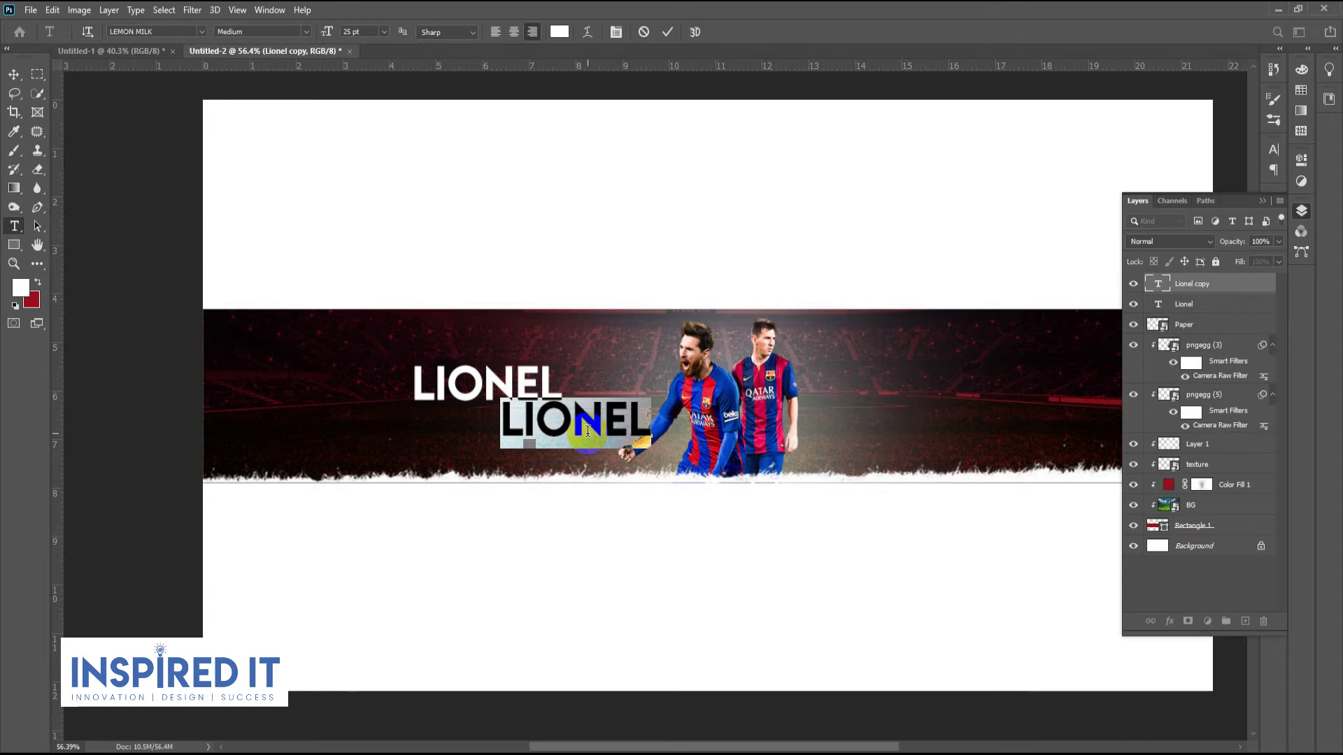
text(LIONEL MESSI)
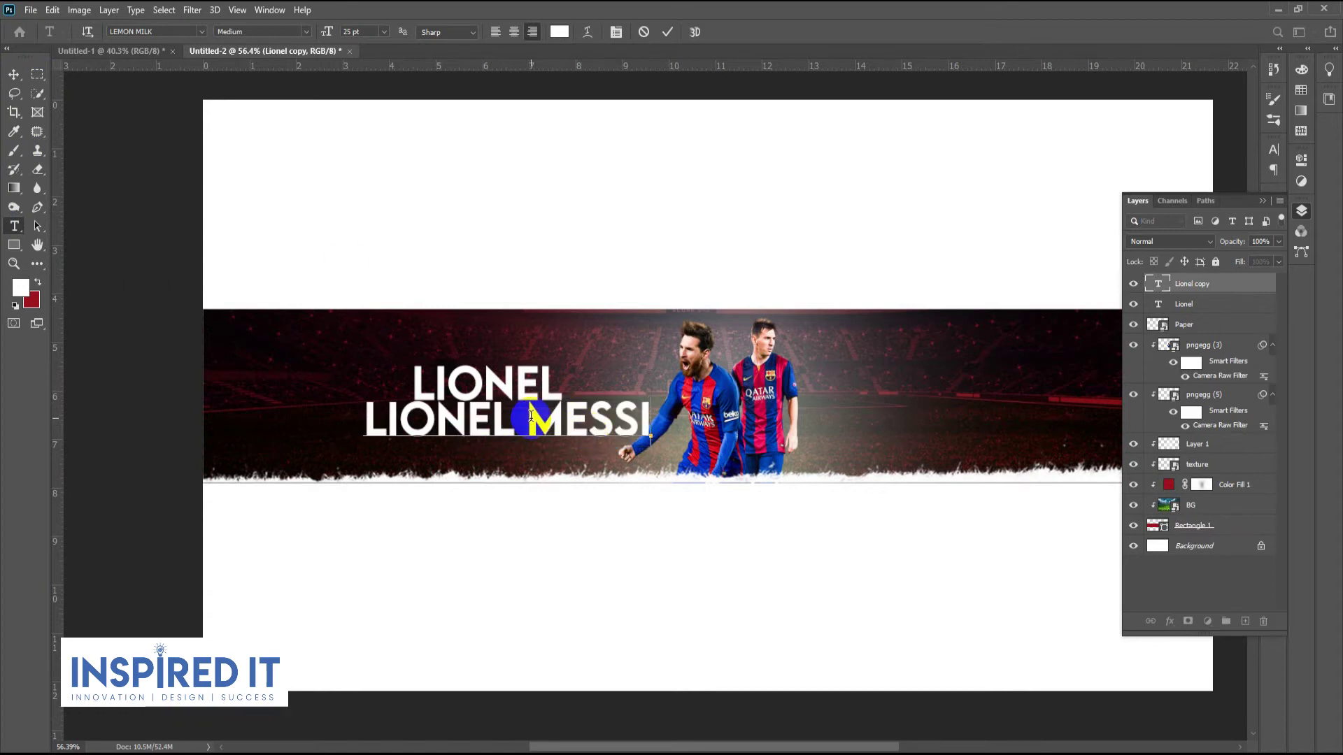
drag(531, 415, 285, 420)
key(BackSpace)
click(13, 74)
scroll(84, 141, down, 2)
Move the MESSI title left into place, nudging it a few pixels.
drag(270, 383, 654, 406)
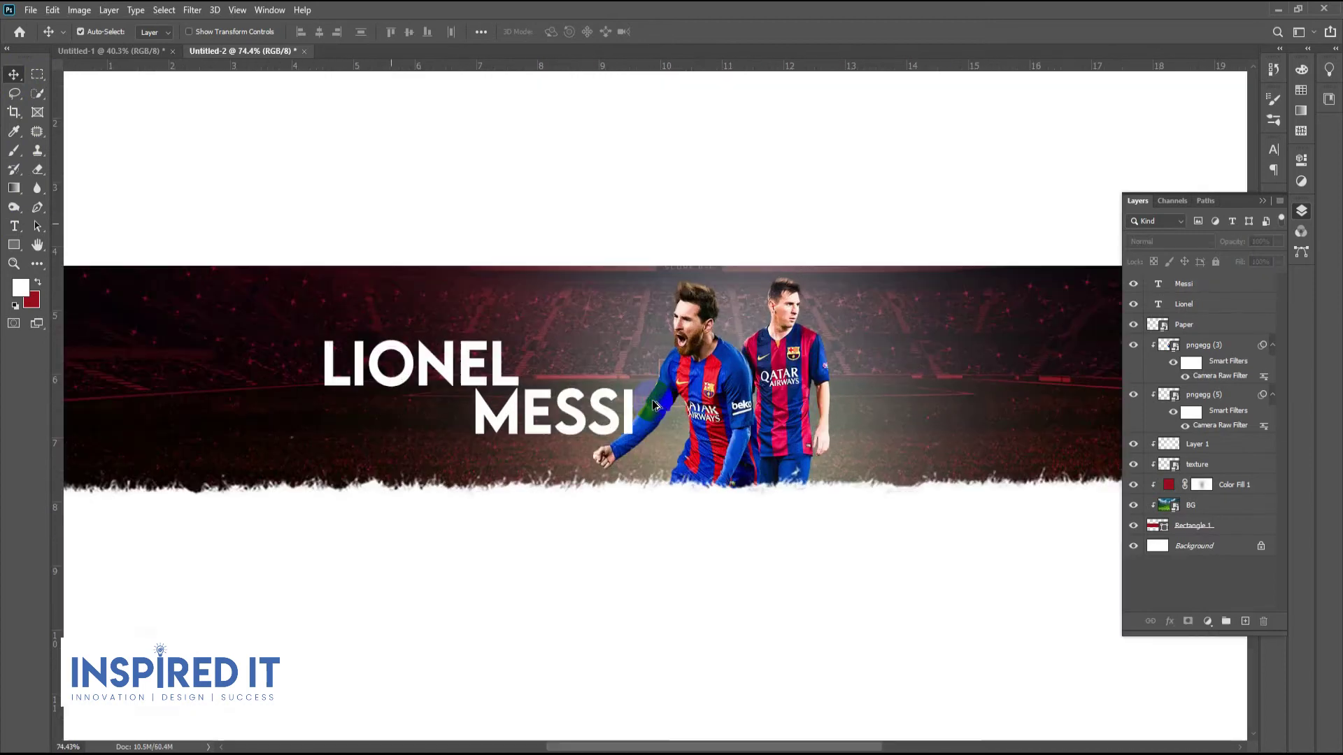
scroll(518, 412, up, 3)
drag(542, 418, 393, 416)
scroll(393, 415, up, 2)
key(Left)
scroll(402, 417, down, 3)
scroll(402, 418, down, 3)
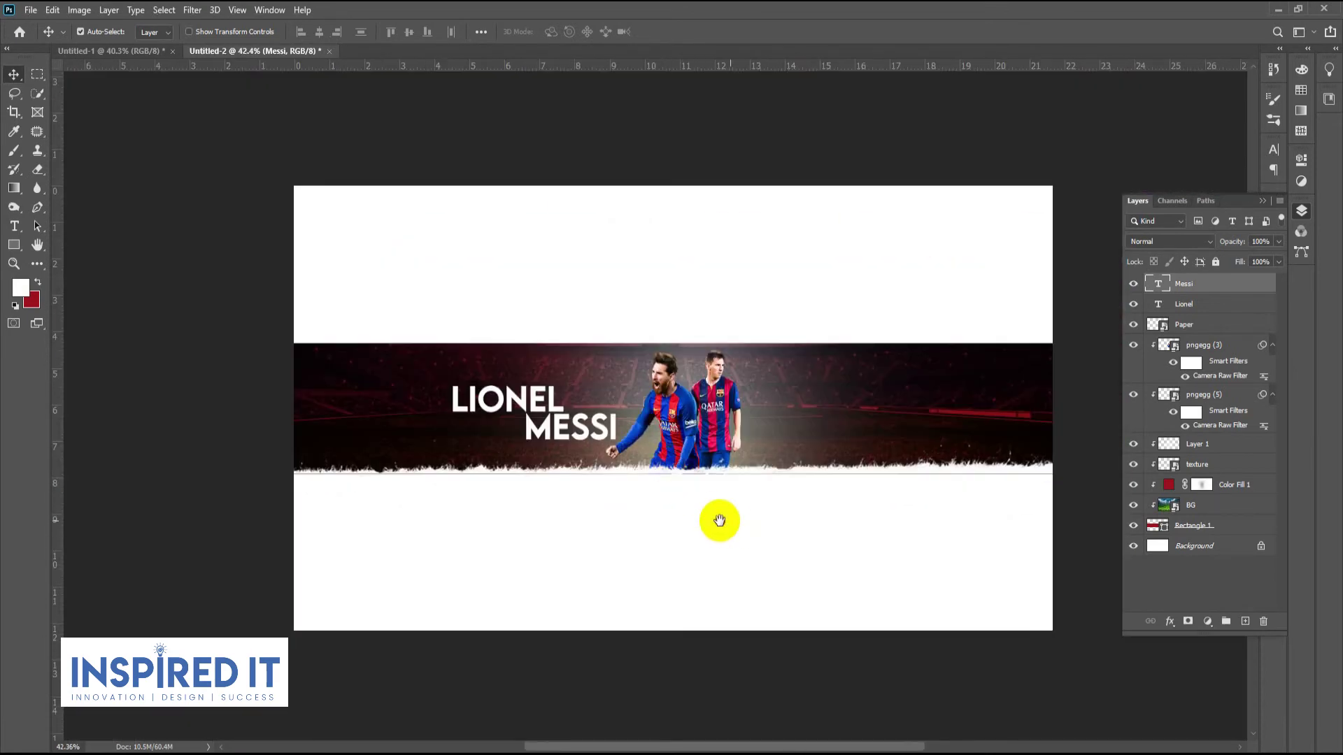
Nudge both title lines right and move their layers below the player cutouts.
drag(719, 520, 1118, 420)
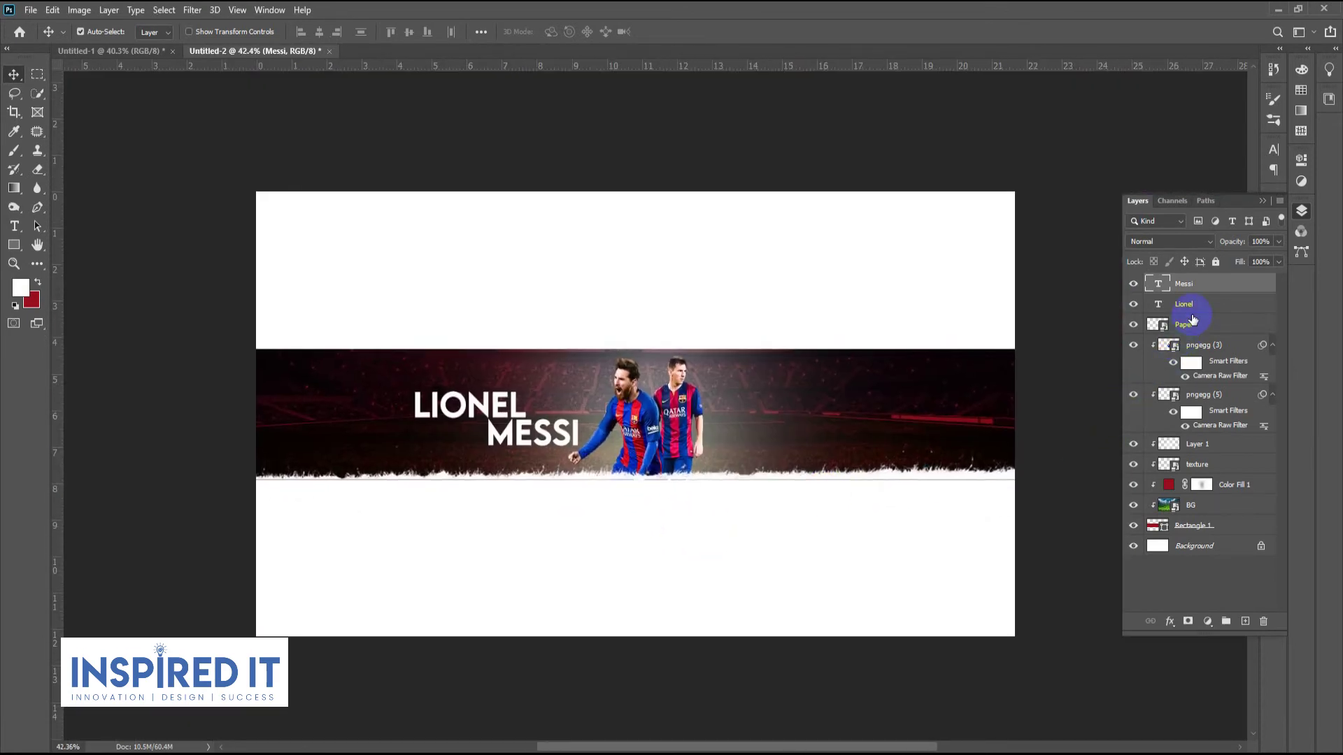
shift+click(1193, 308)
key(shift+Right)
key(shift+Right)
key(shift+Right)
key(shift+Right)
key(shift+Right)
mouse_move(1234, 306)
mouse_down()
mouse_move(1229, 467)
mouse_move(1228, 434)
mouse_up()
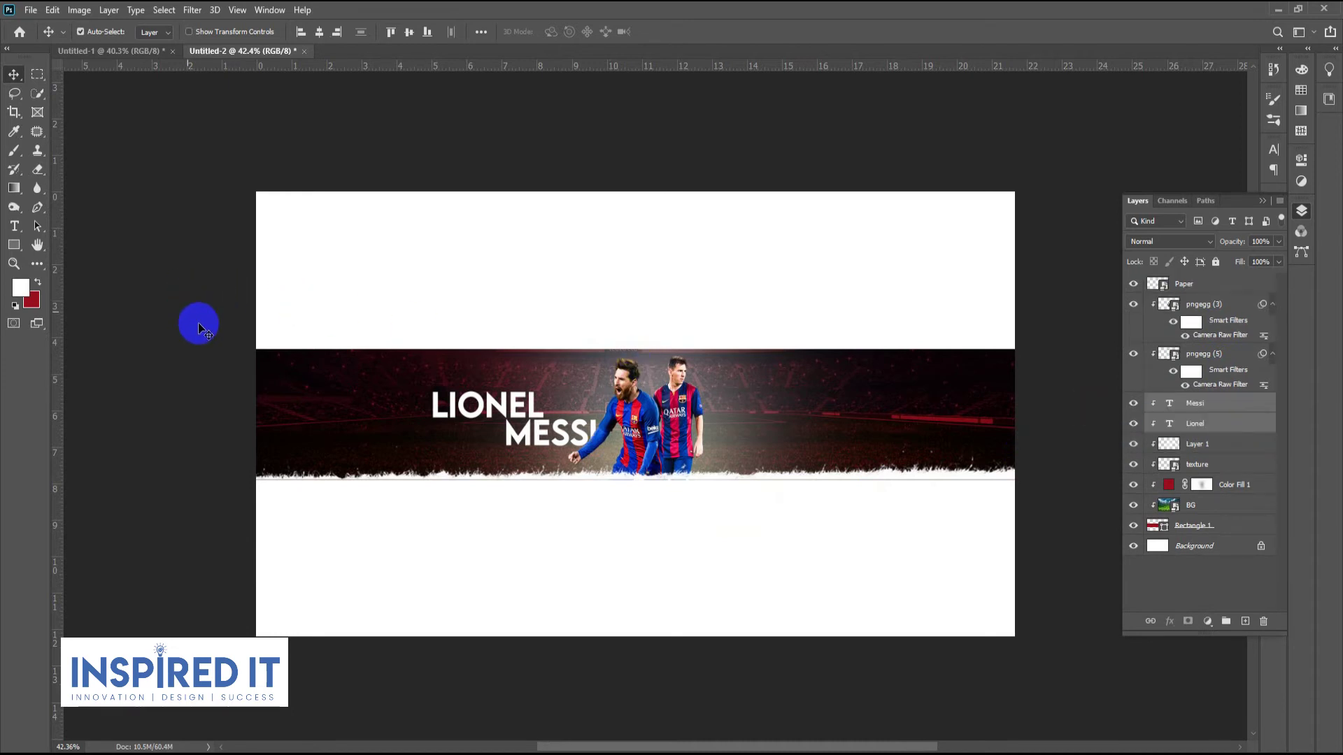
scroll(453, 442, up, 2)
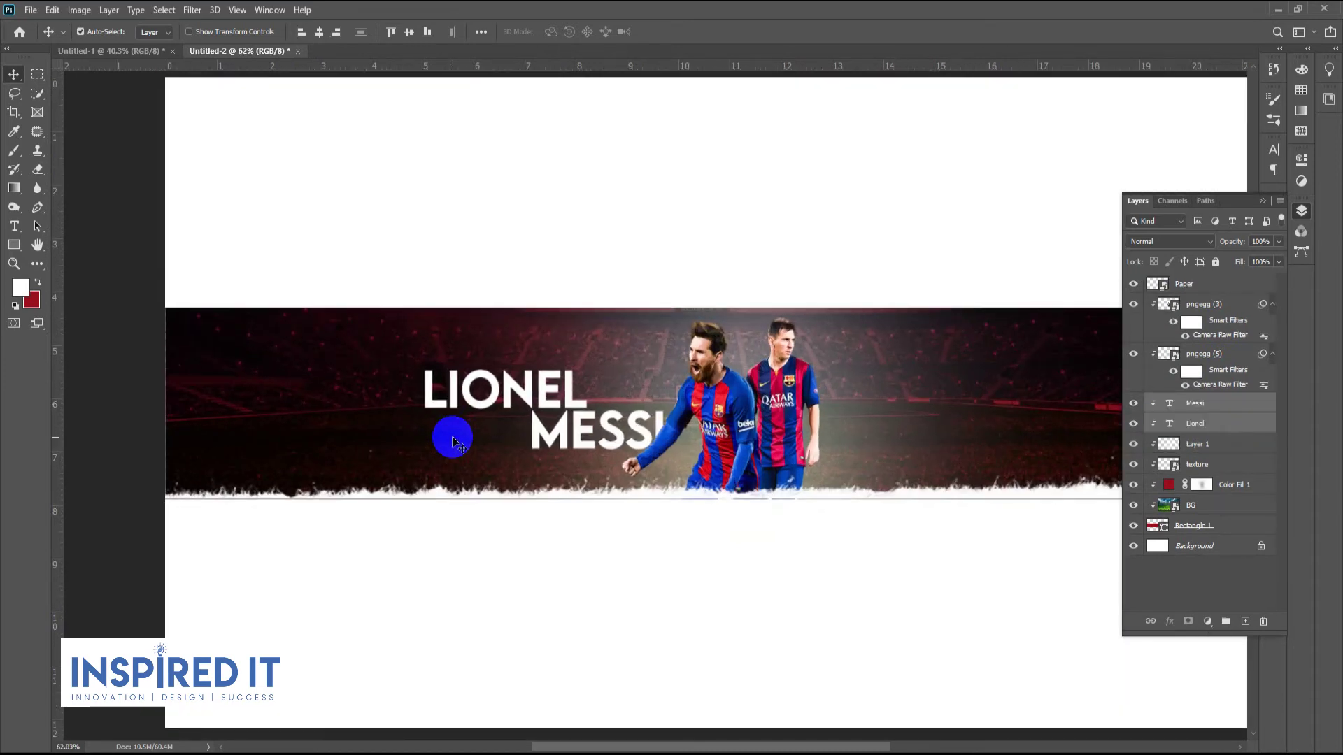
scroll(580, 414, up, 3)
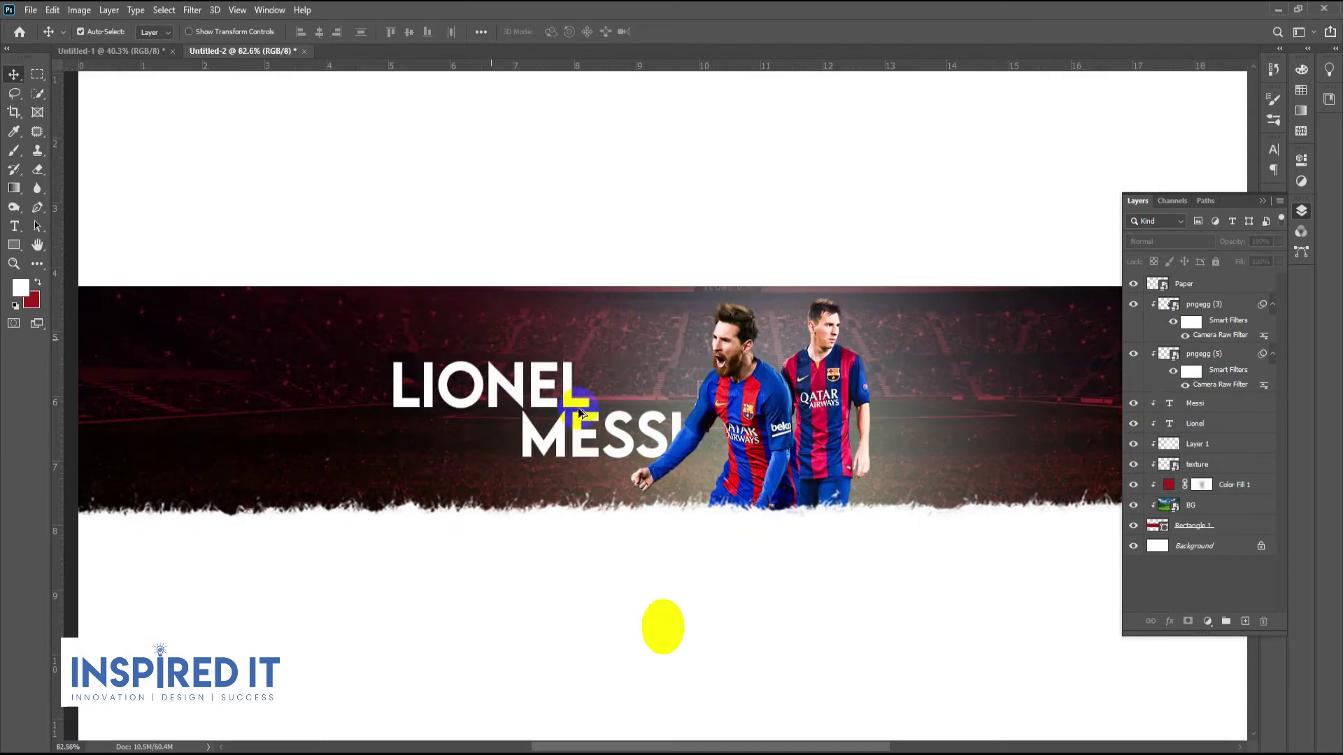
Nudge only the LIONEL title slightly to the right.
click(561, 382)
key(Right)
key(Right)
key(Right)
key(Right)
key(Right)
key(Right)
key(Right)
key(Right)
key(Right)
key(Right)
key(Right)
key(Right)
key(Right)
key(Right)
key(Right)
key(Right)
key(Right)
key(Right)
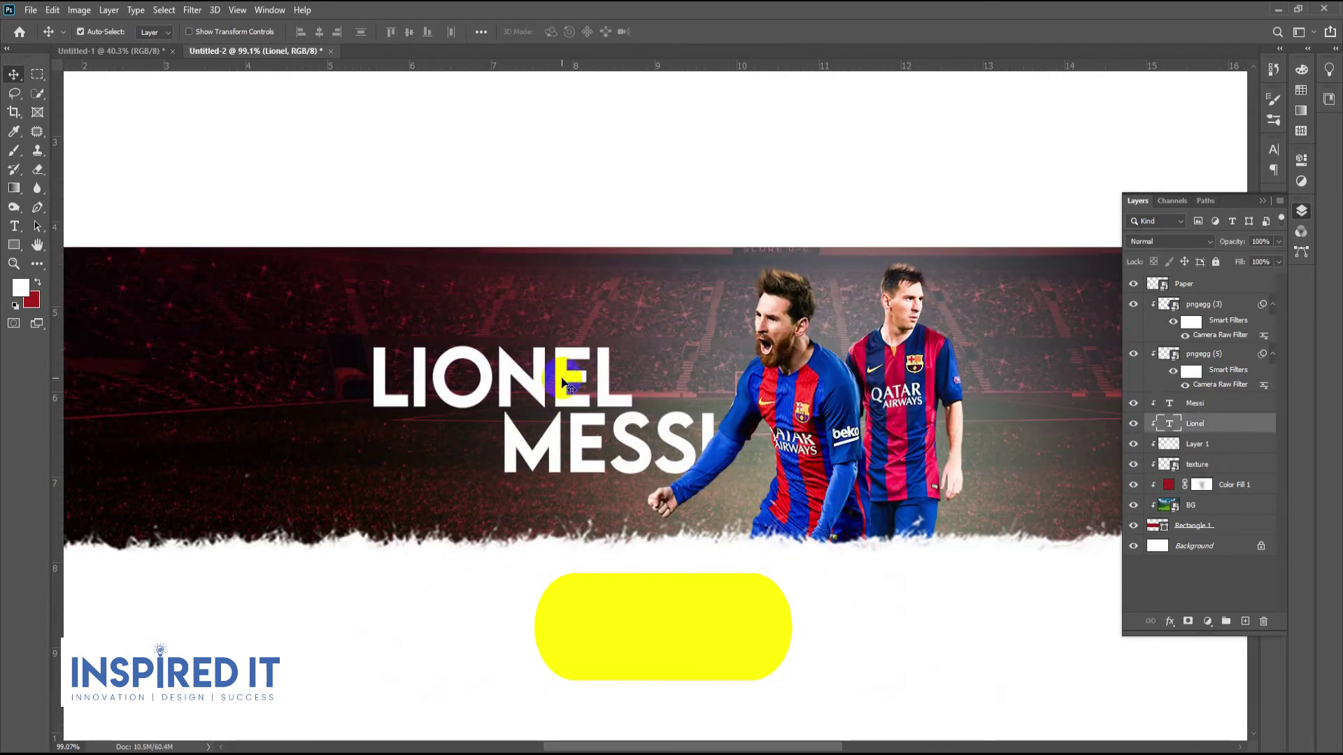
scroll(562, 381, down, 3)
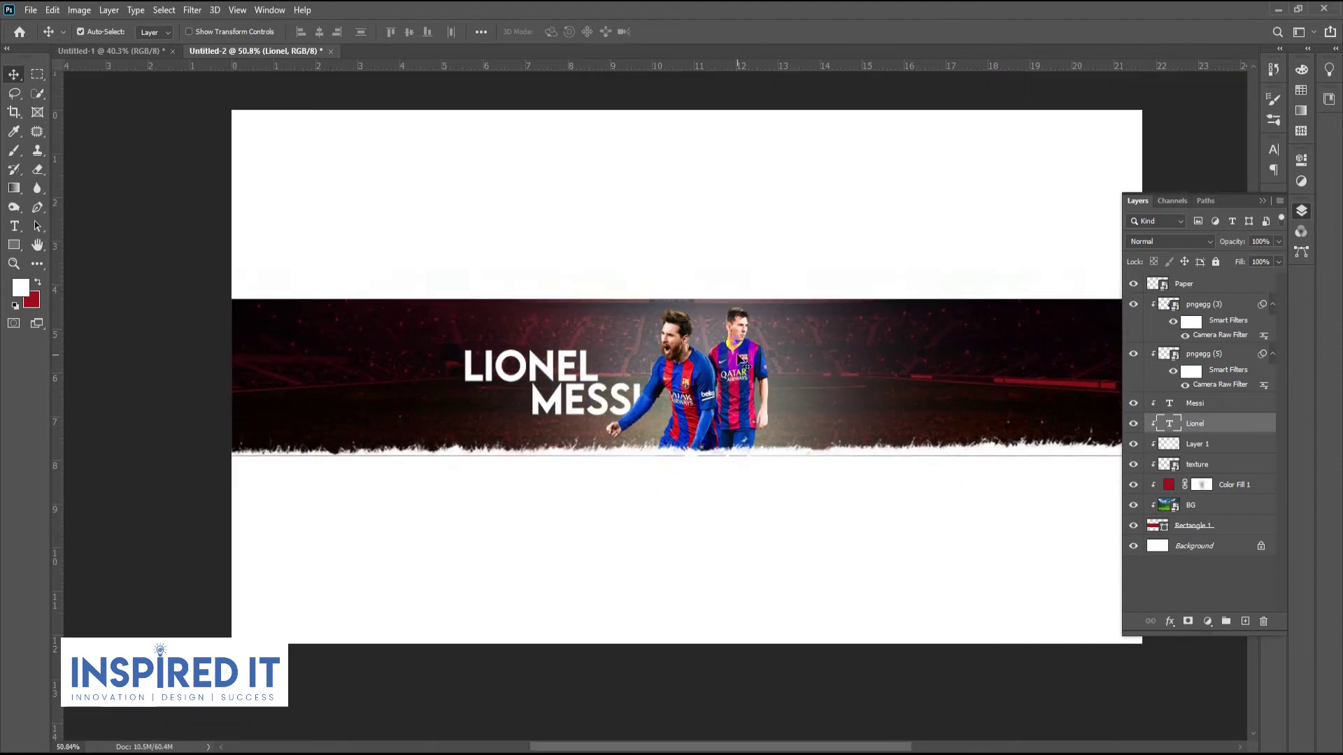
scroll(743, 353, down, 1)
Draw a small white 105 × 48 px rectangle just right of LIONEL.
click(203, 378)
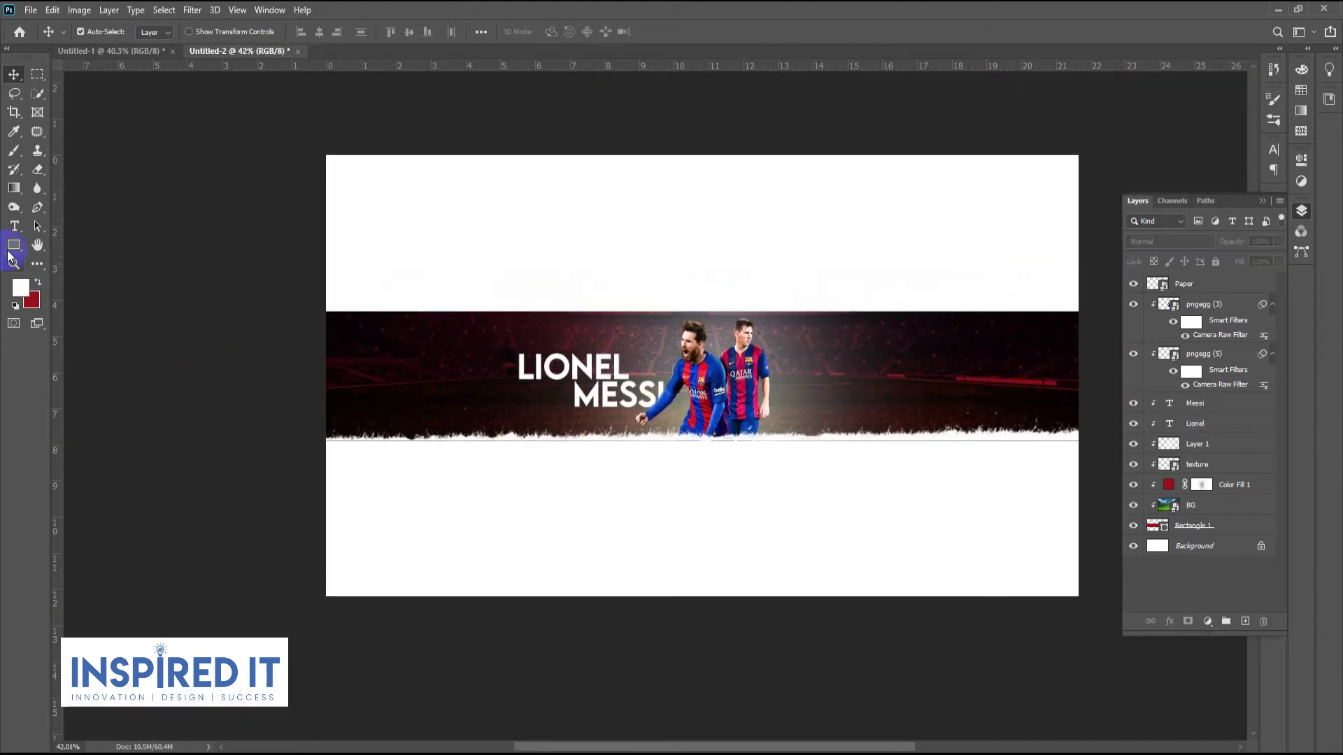
click(14, 245)
scroll(643, 399, up, 5)
drag(606, 257, 705, 297)
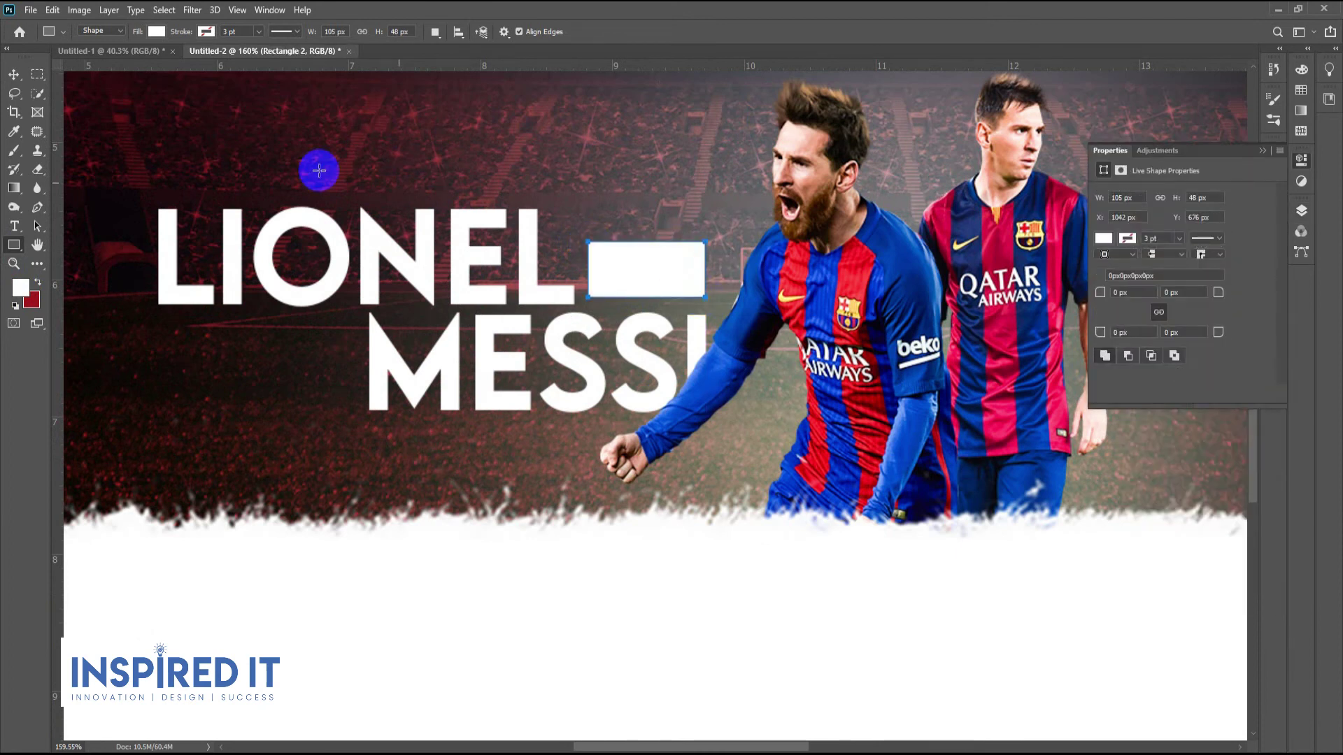
click(14, 74)
scroll(608, 300, down, 5)
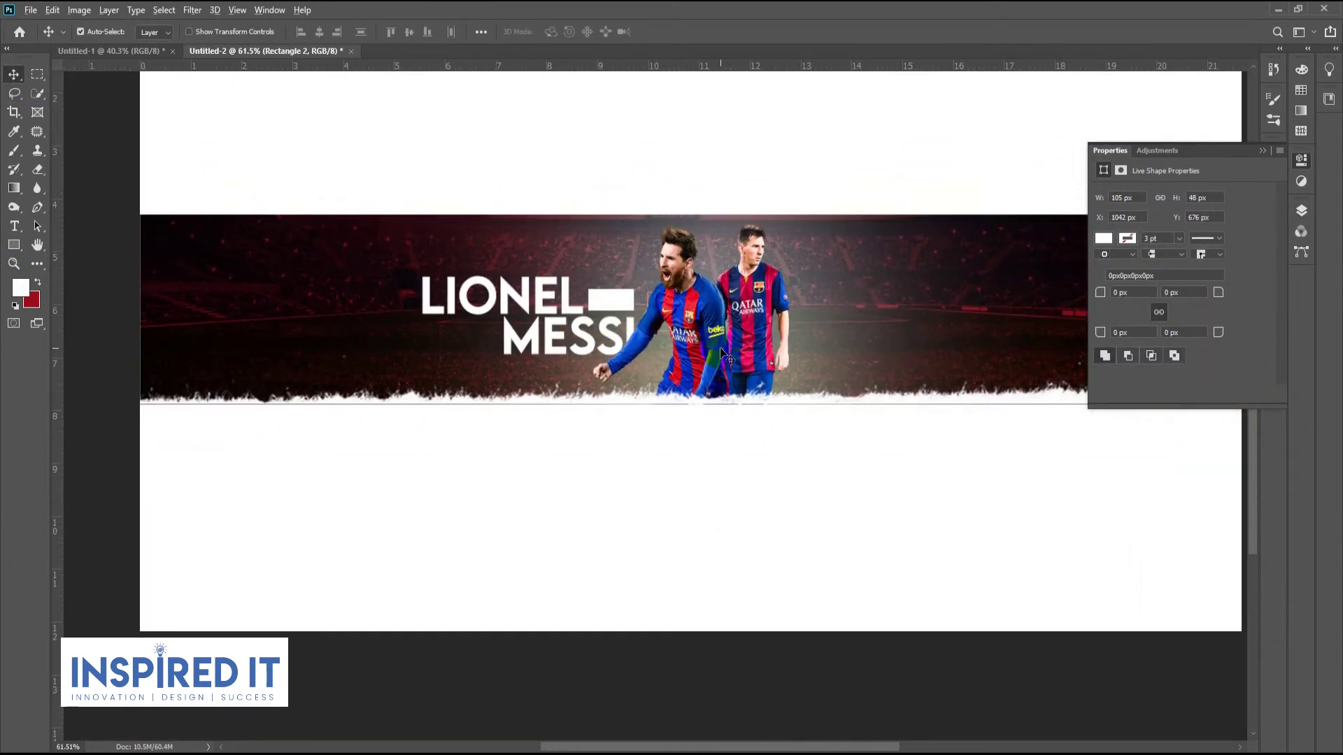
drag(726, 351, 711, 365)
click(1022, 421)
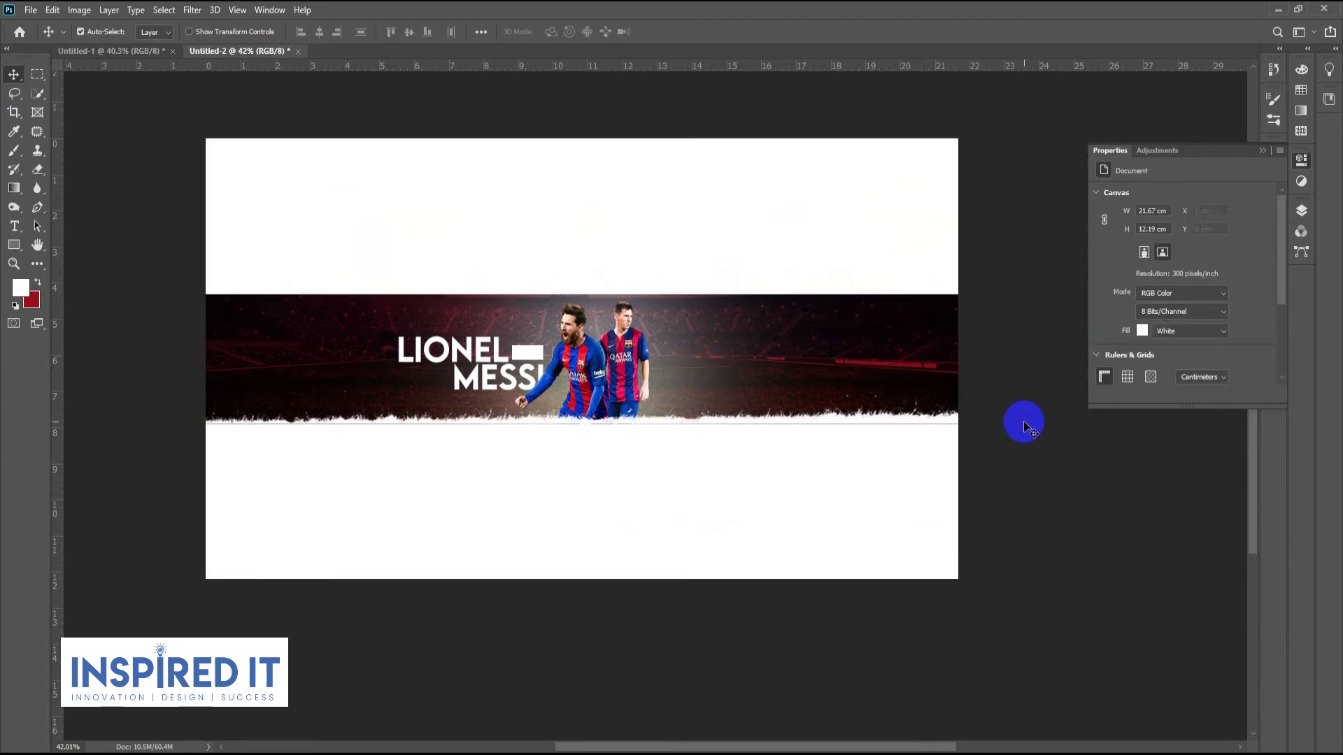
scroll(706, 381, up, 3)
scroll(503, 370, up, 2)
scroll(476, 364, right, 2)
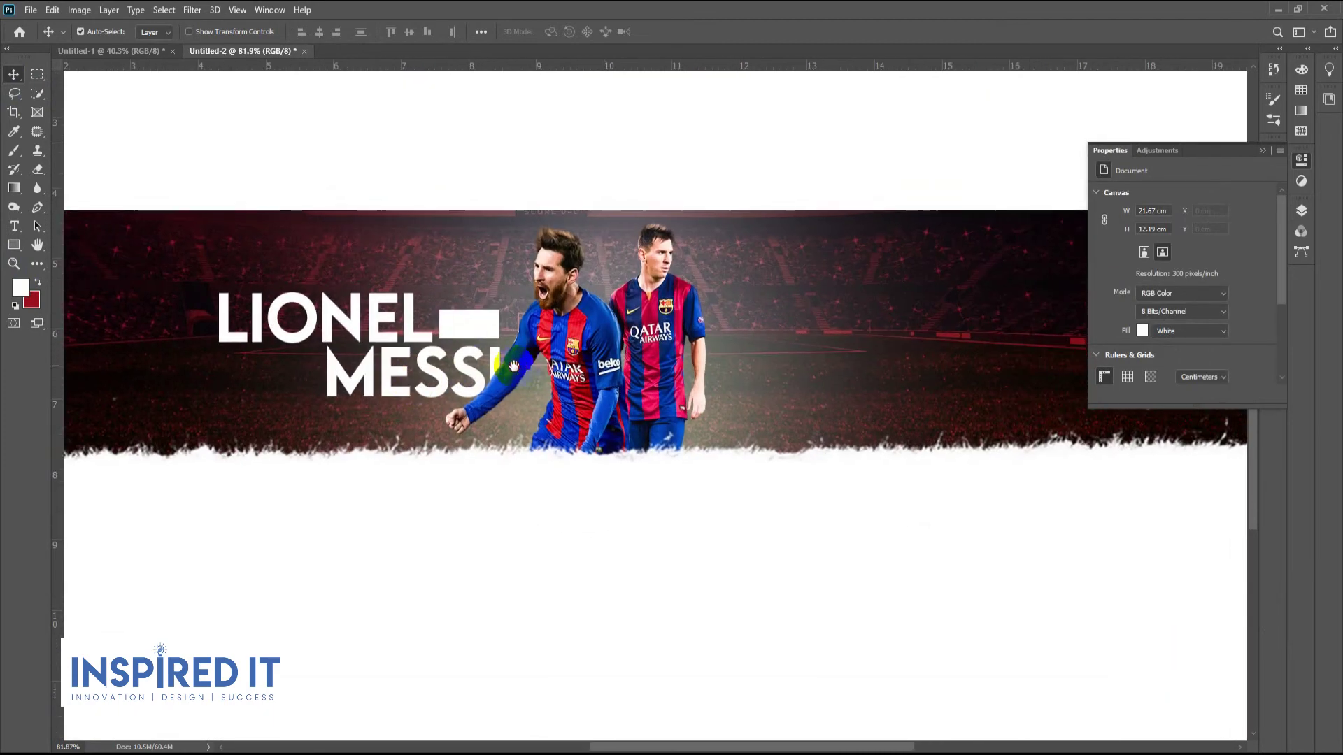
scroll(444, 359, down, 2)
scroll(533, 300, down, 2)
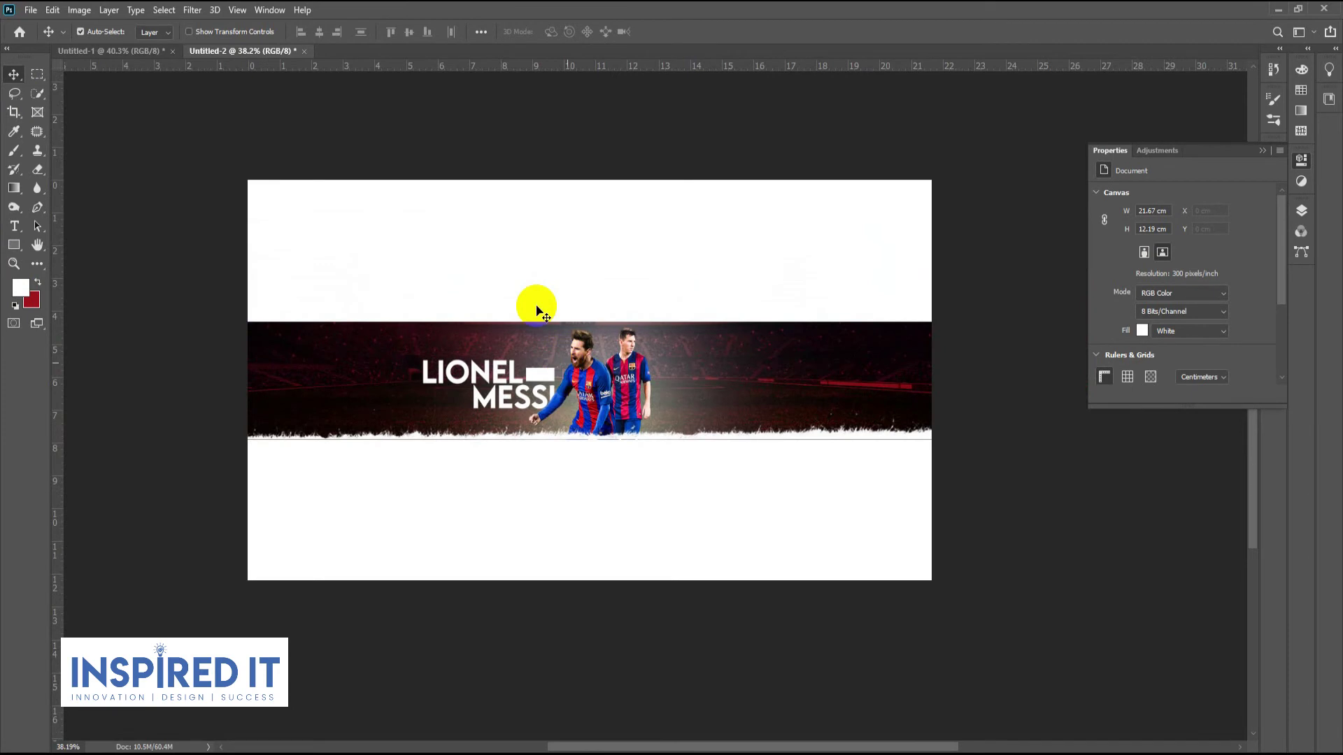
scroll(570, 398, up, 3)
scroll(532, 369, up, 2)
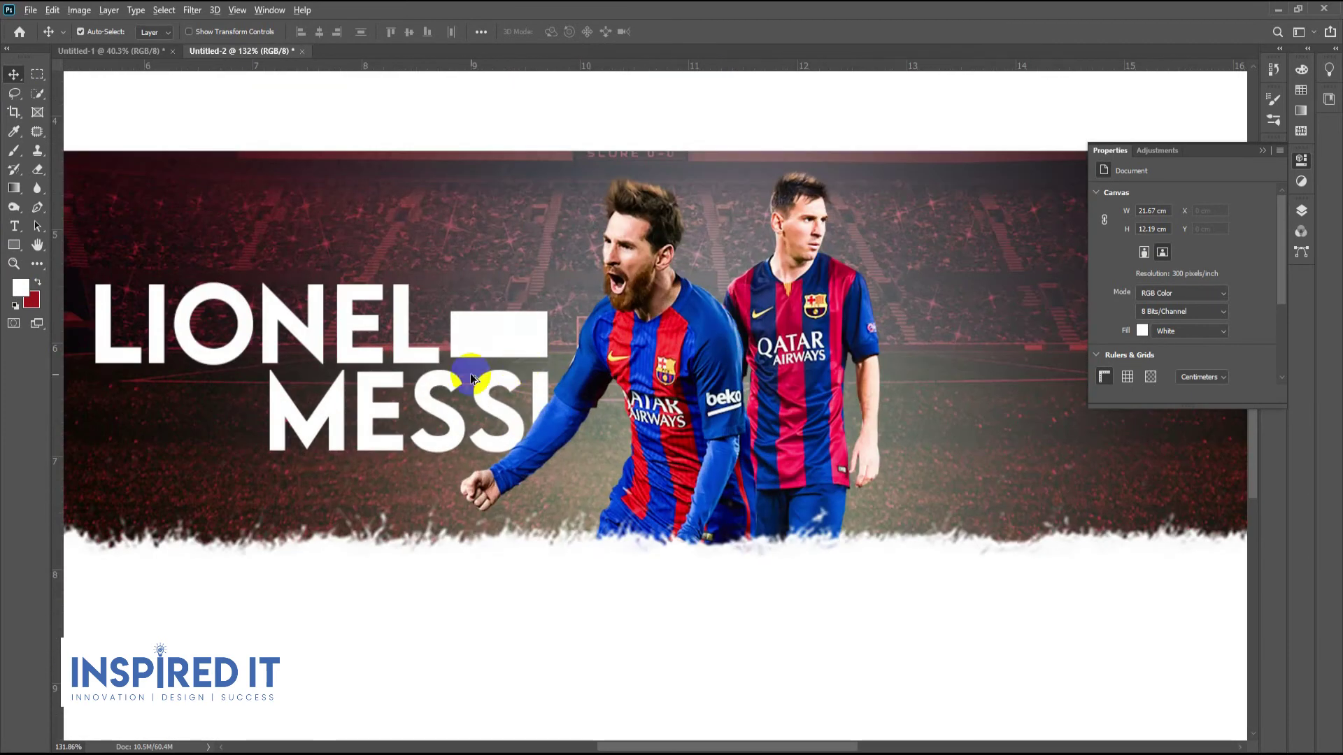
scroll(472, 379, down, 1)
Duplicate MESSI to the right, retype it as SUBSCRIBE, and raise it level with LIONEL.
drag(455, 383, 859, 406)
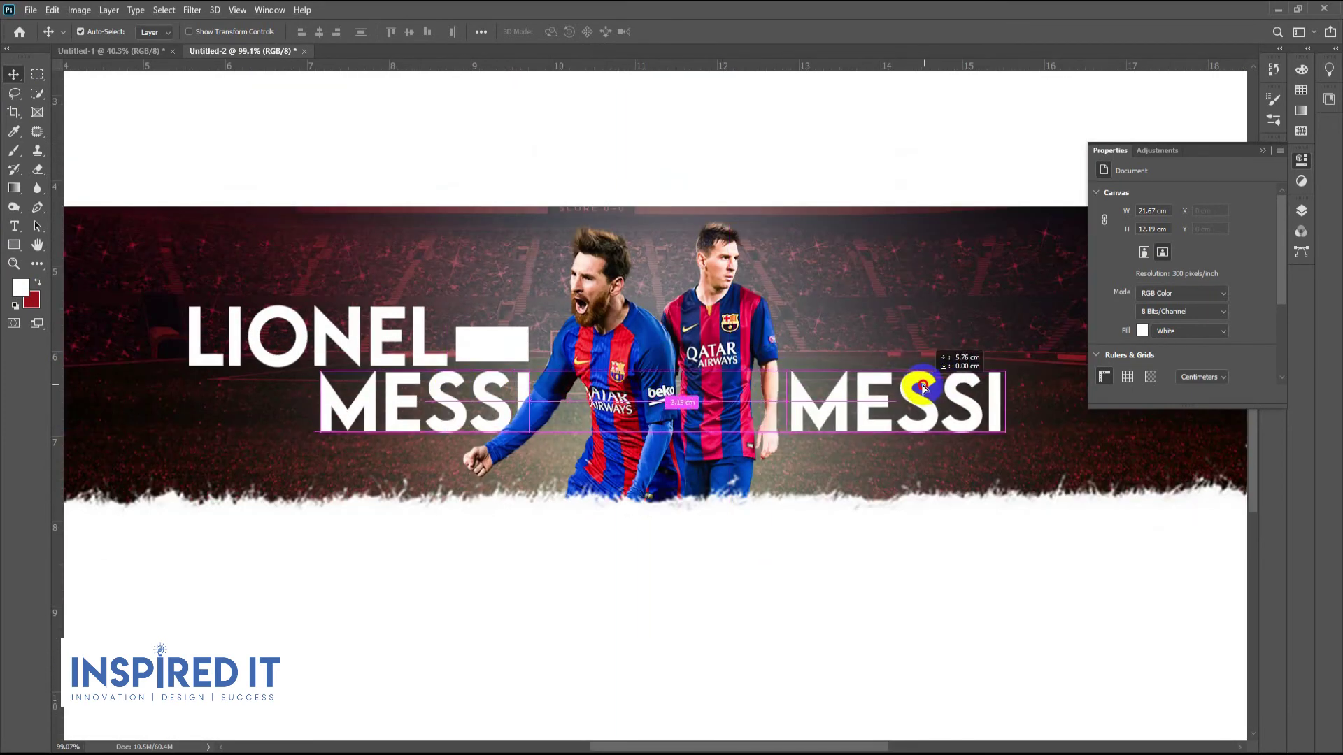
double_click(857, 404)
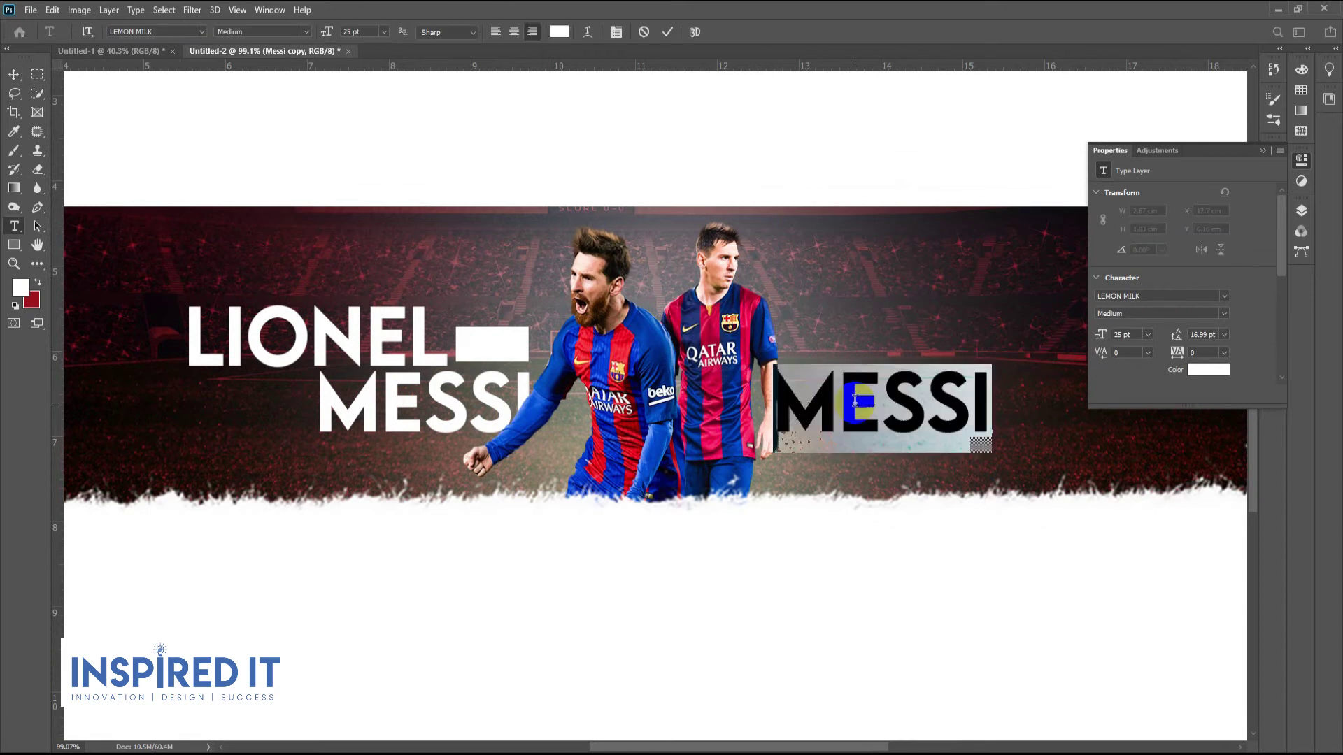
text(SUBSCRIBE)
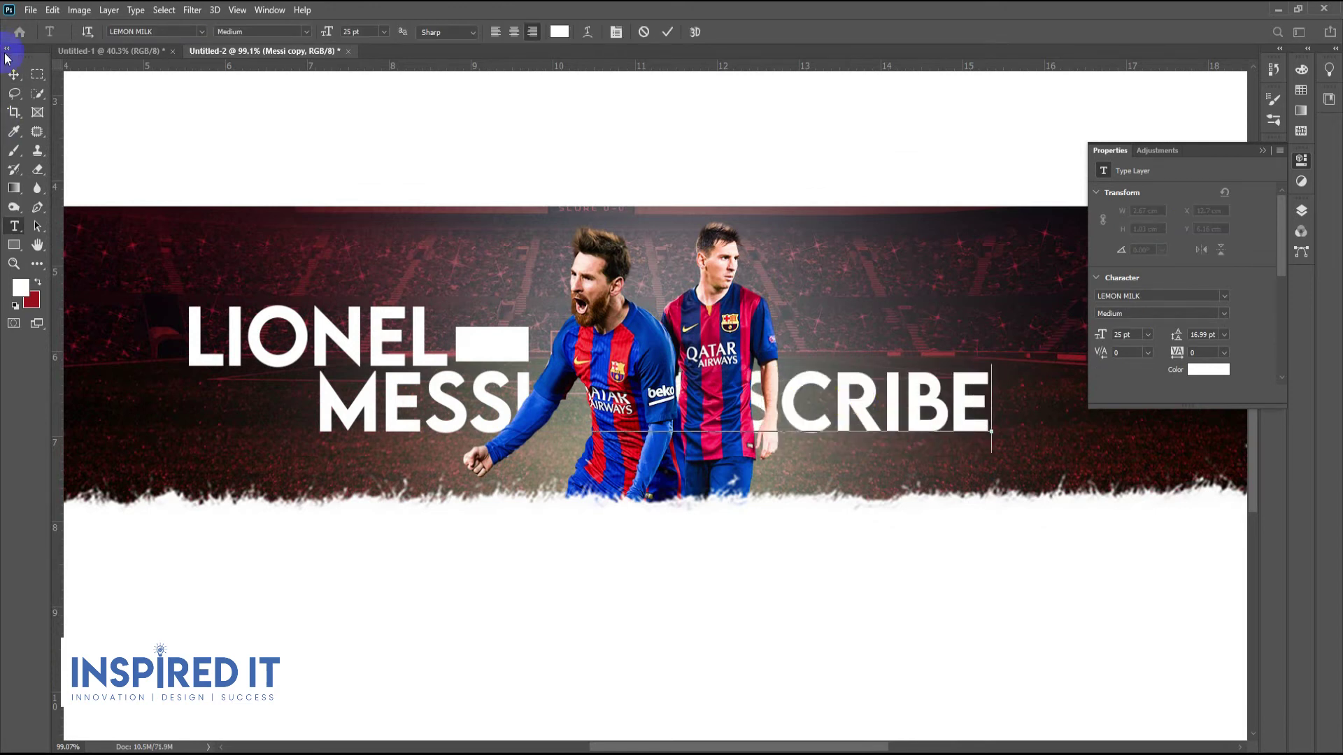
click(13, 75)
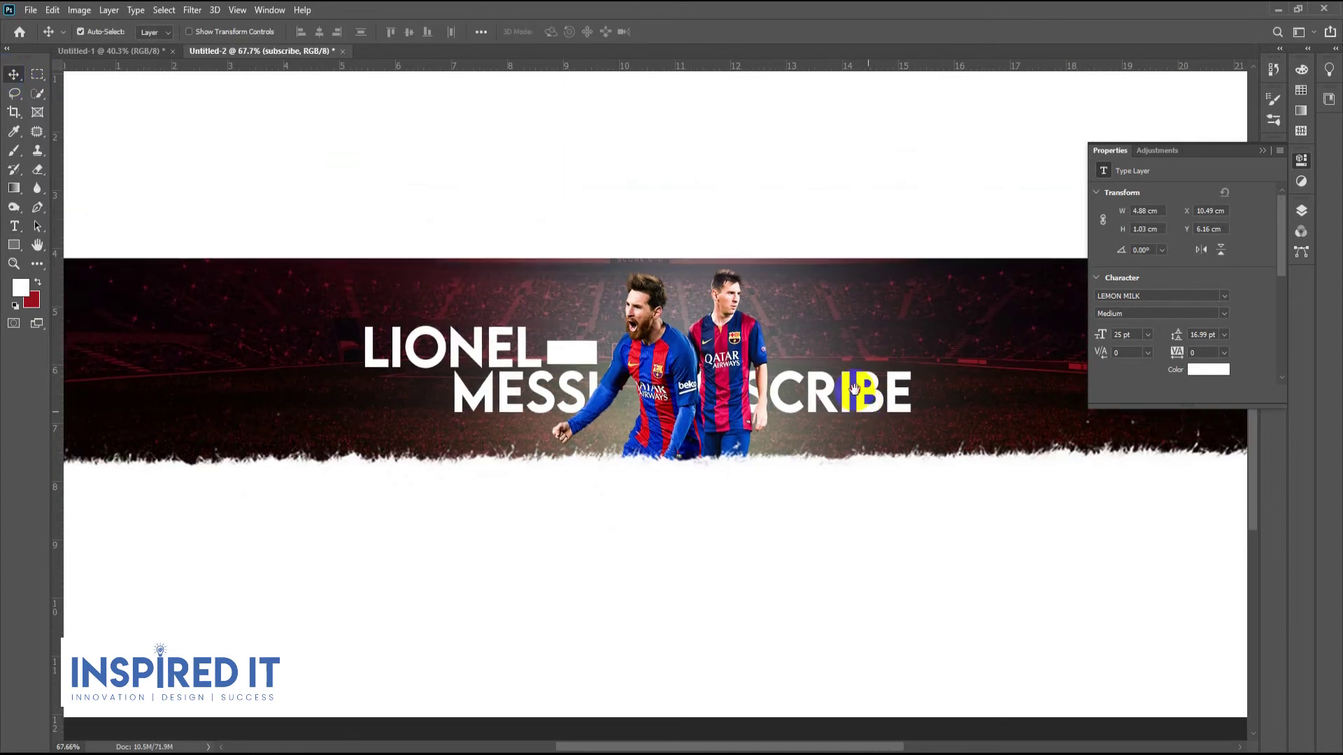
click(857, 382)
drag(859, 383, 1006, 377)
scroll(763, 375, down, 3)
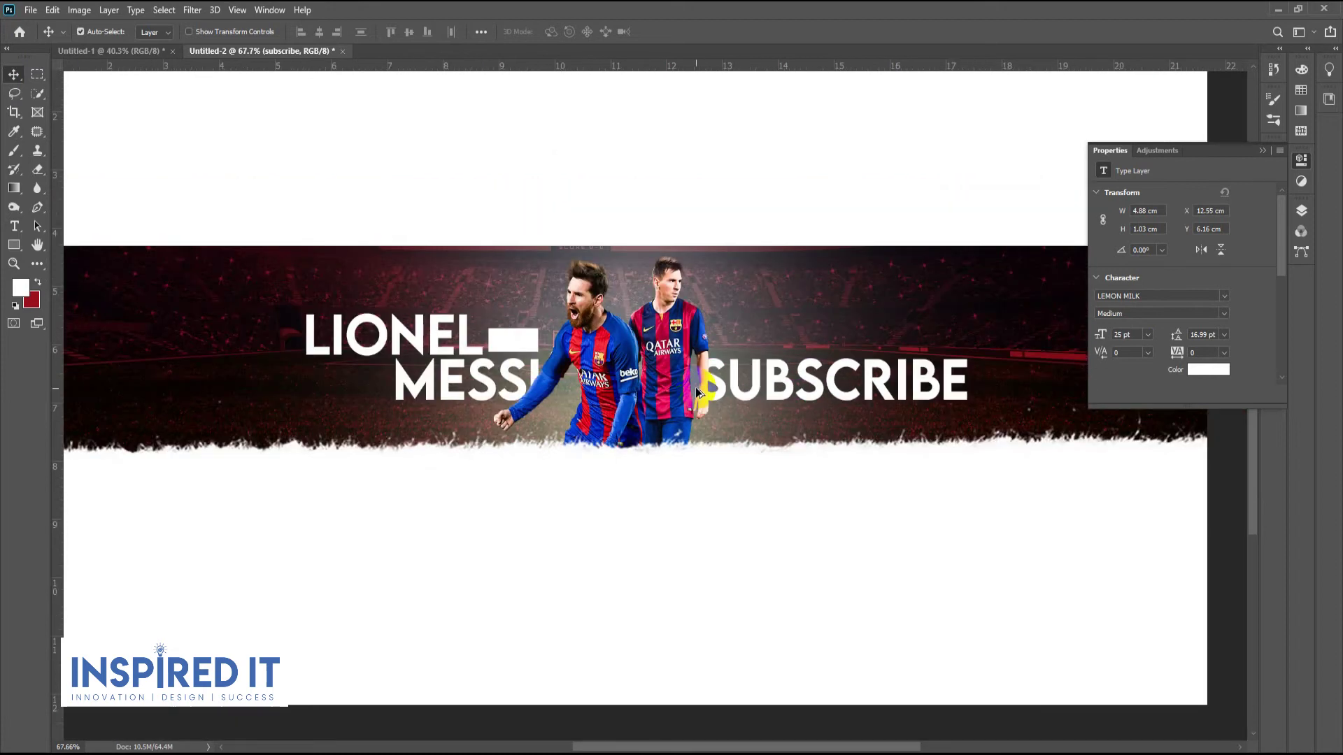
scroll(762, 376, up, 3)
drag(719, 380, 719, 298)
scroll(719, 298, down, 5)
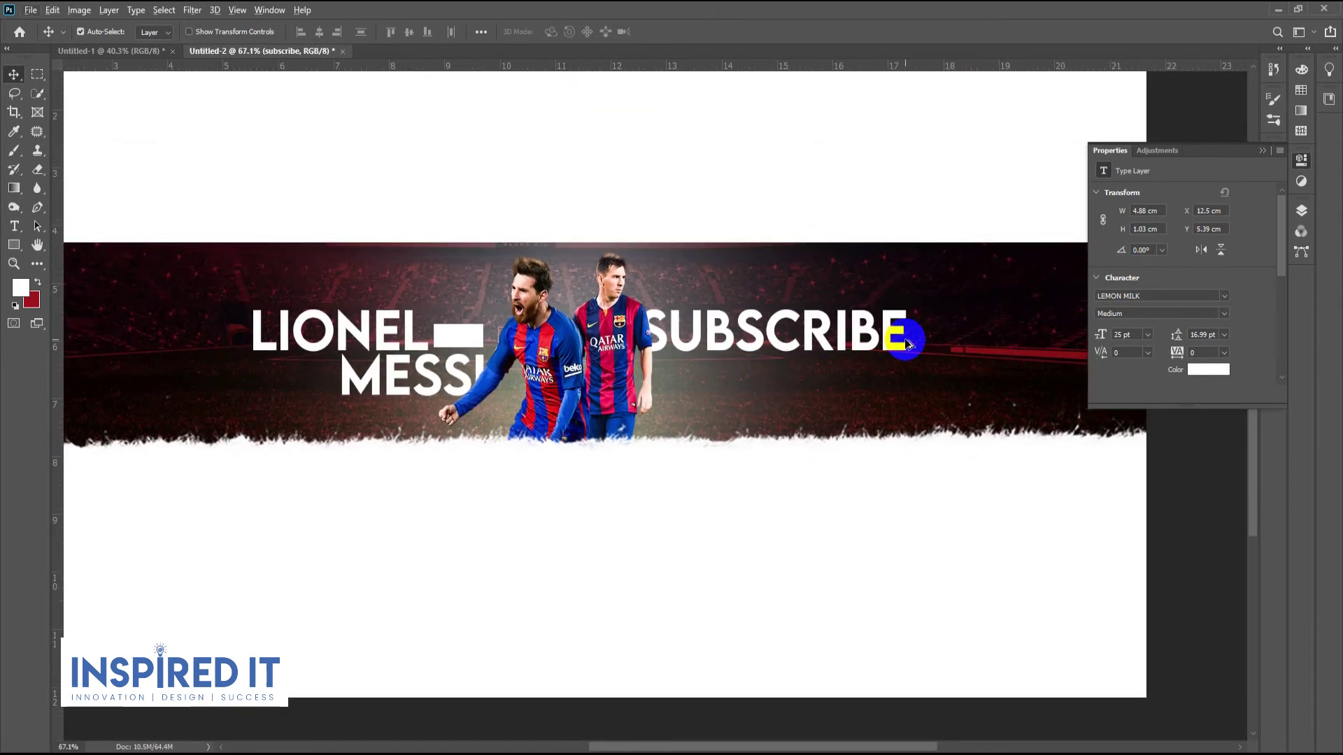
scroll(907, 343, up, 4)
Duplicate SUBSCRIBE just below and retype the copy as NOW.
drag(889, 326, 887, 413)
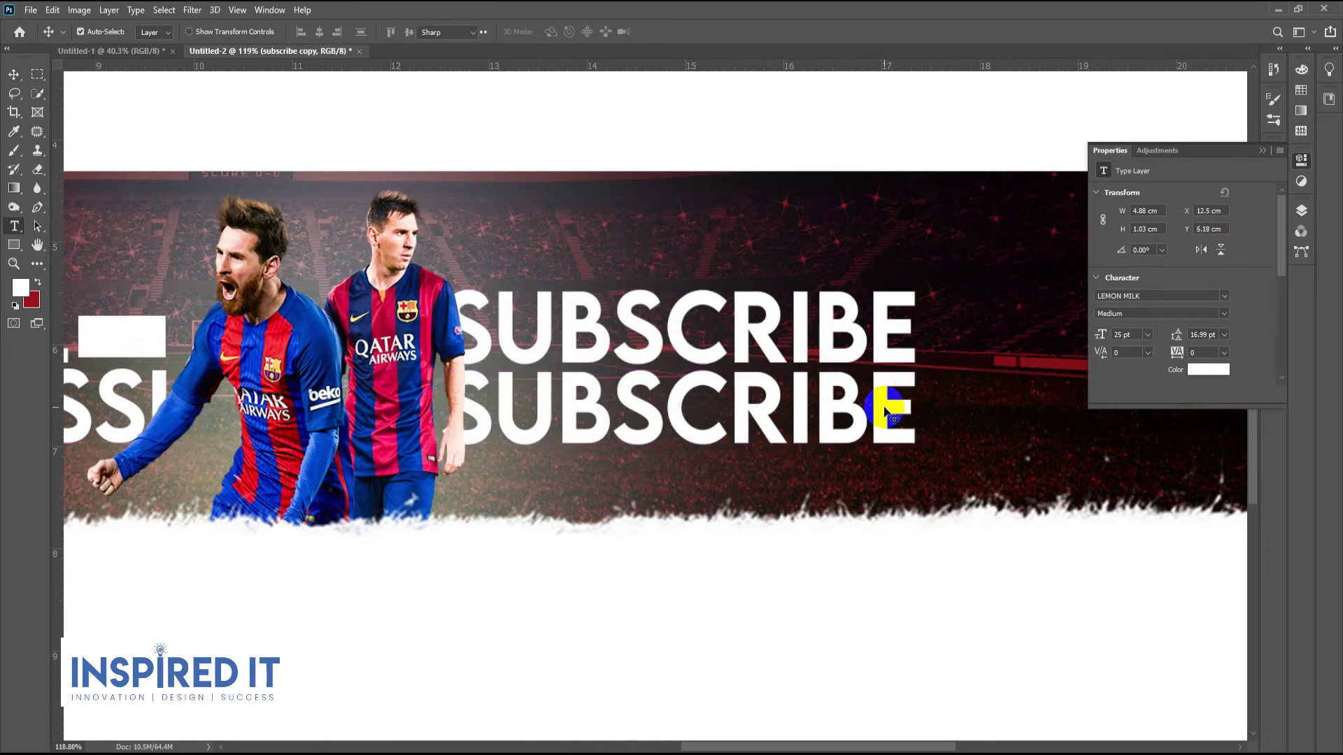
double_click(885, 409)
text(N)
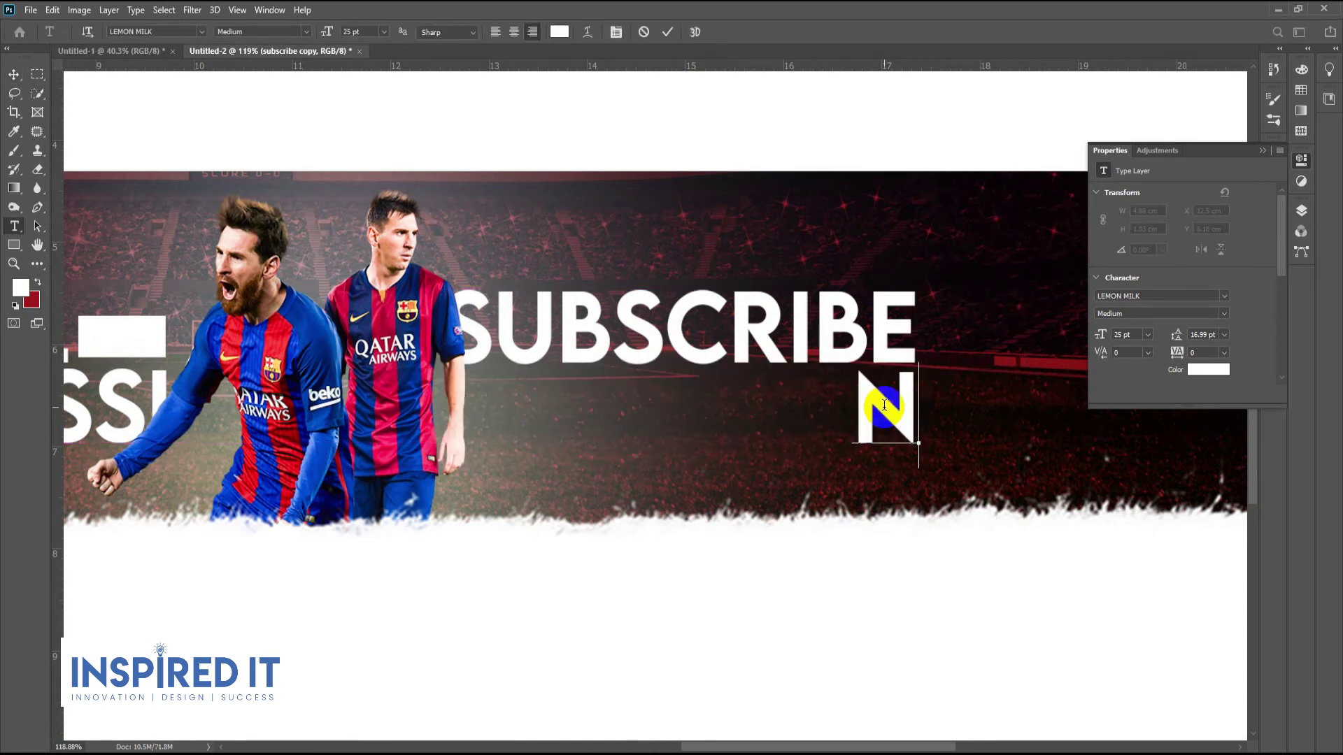
text(OW)
click(14, 73)
scroll(684, 400, down, 5)
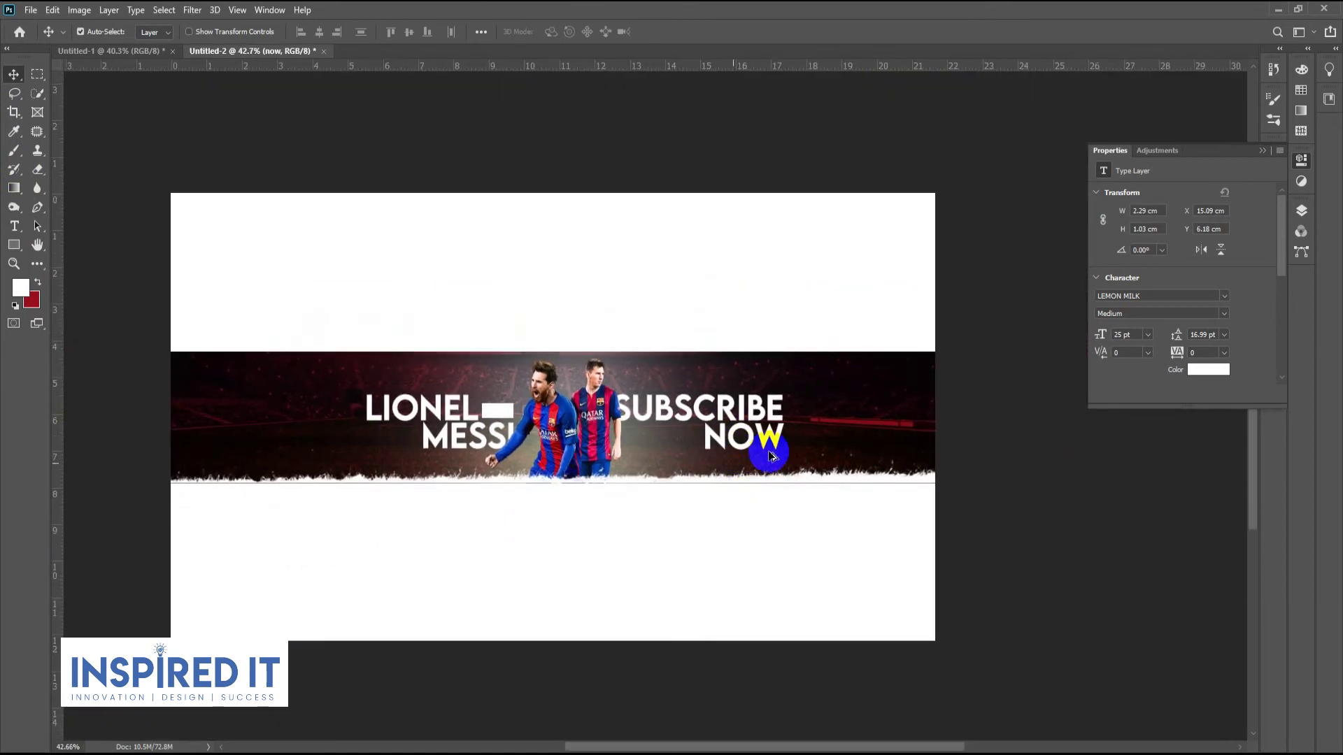
scroll(743, 430, up, 4)
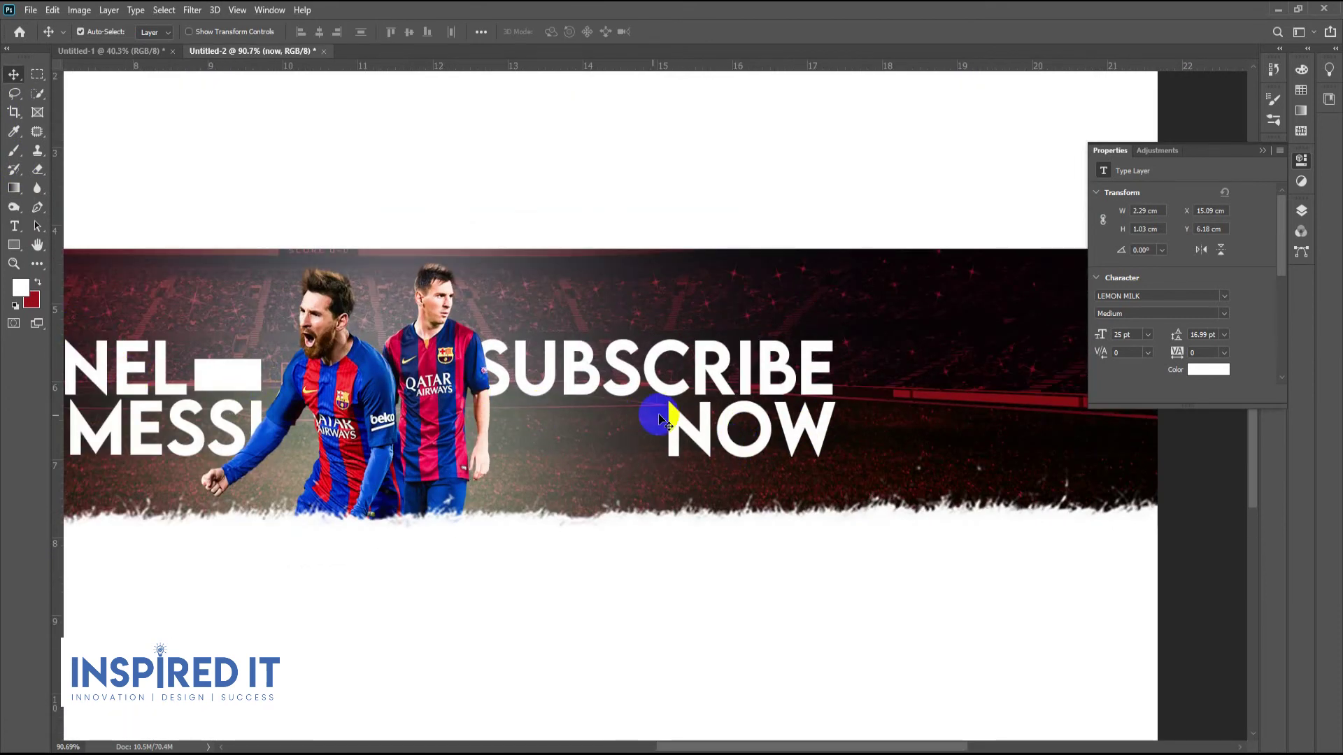
scroll(799, 392, up, 3)
Scale the SUBSCRIBE and NOW titles down together to about 59%.
click(791, 371)
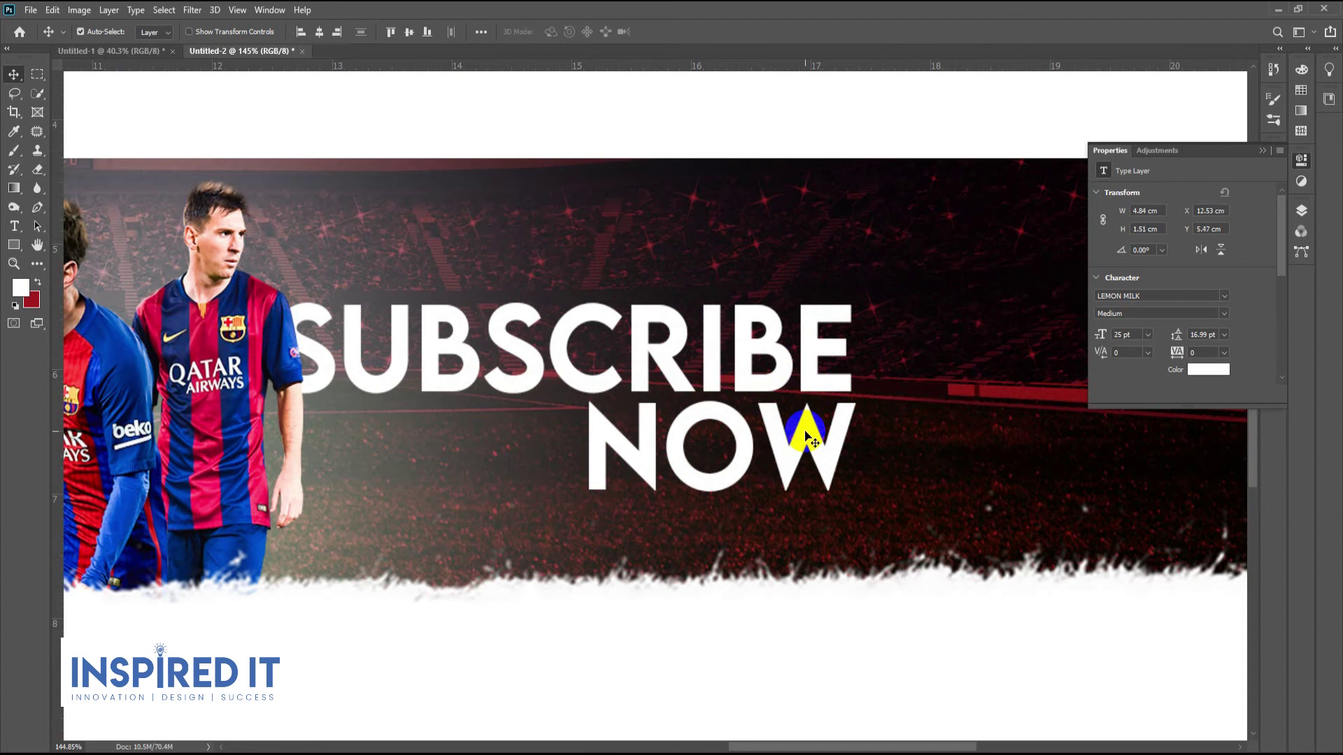
key(ctrl+t)
mouse_move(855, 303)
mouse_down()
mouse_move(722, 372)
mouse_move(577, 400)
mouse_up()
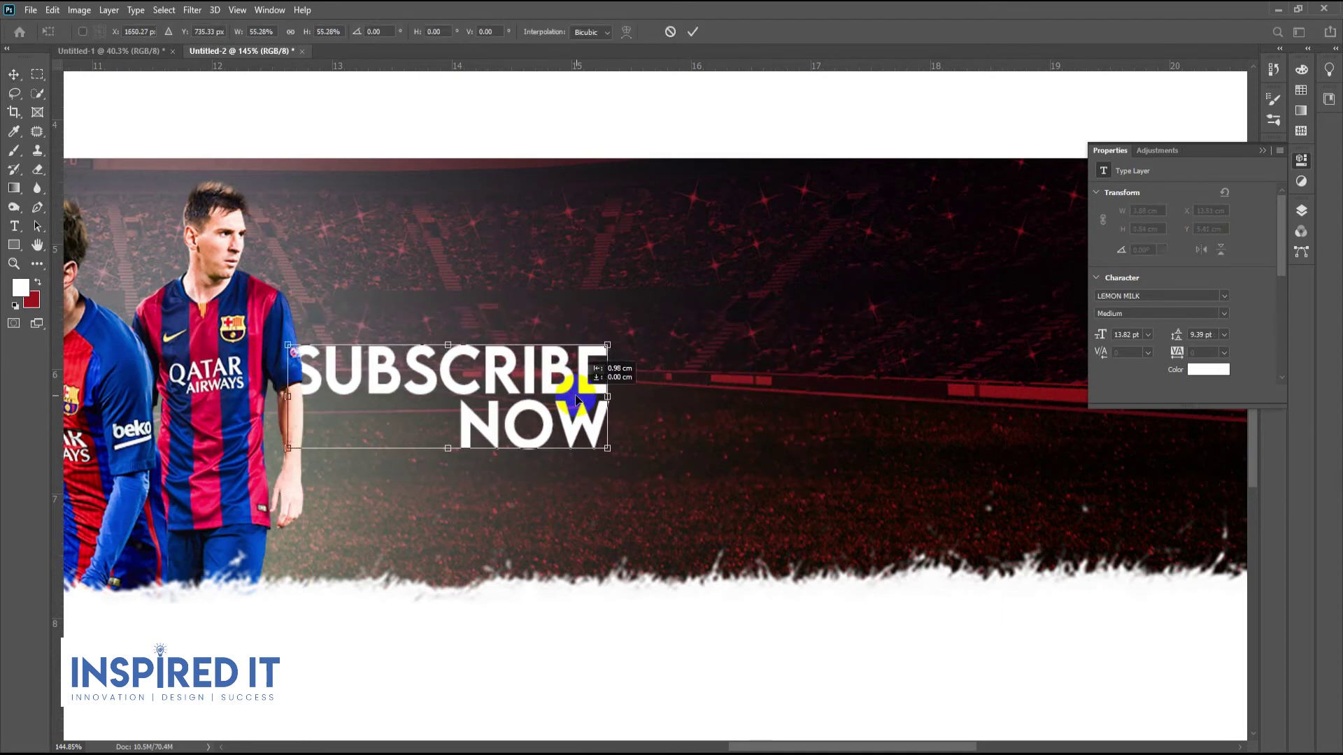
key(Return)
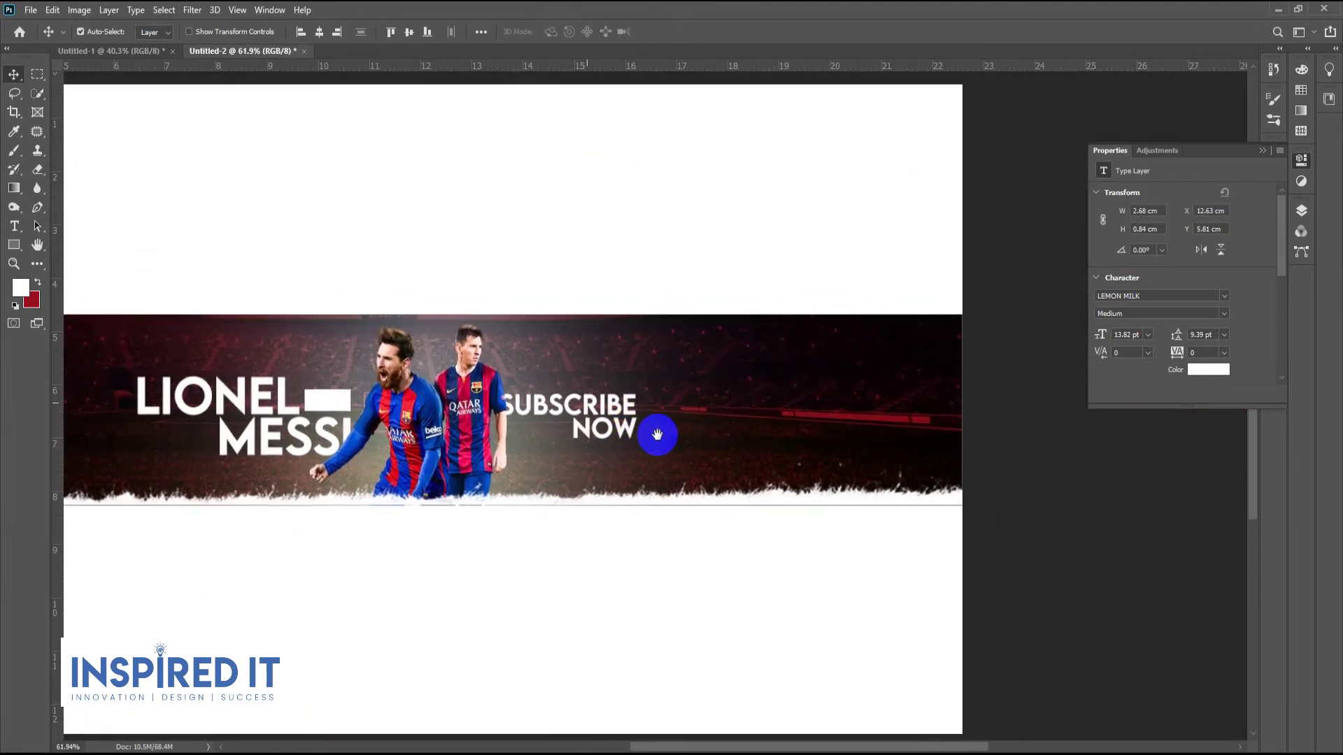
Select the subscribe and now layers, trying a group and then undoing it.
click(1062, 450)
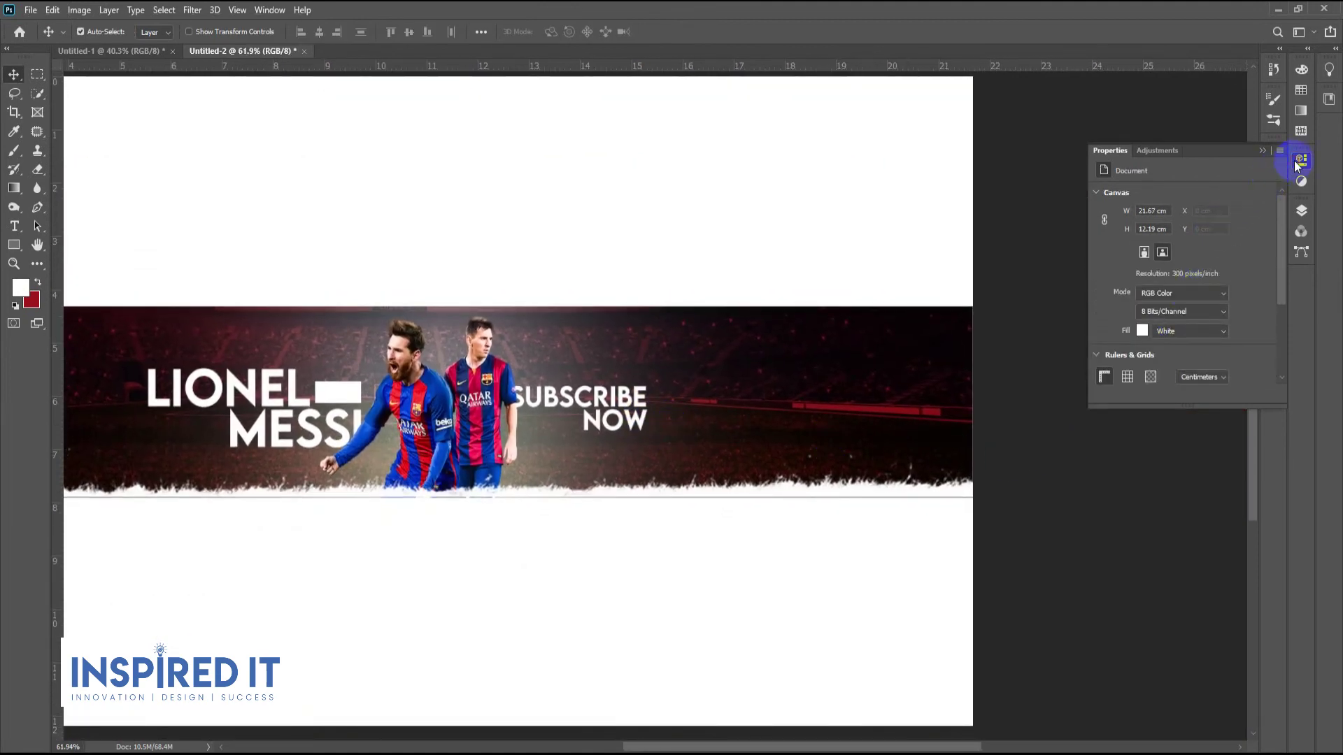
click(1302, 214)
click(1193, 423)
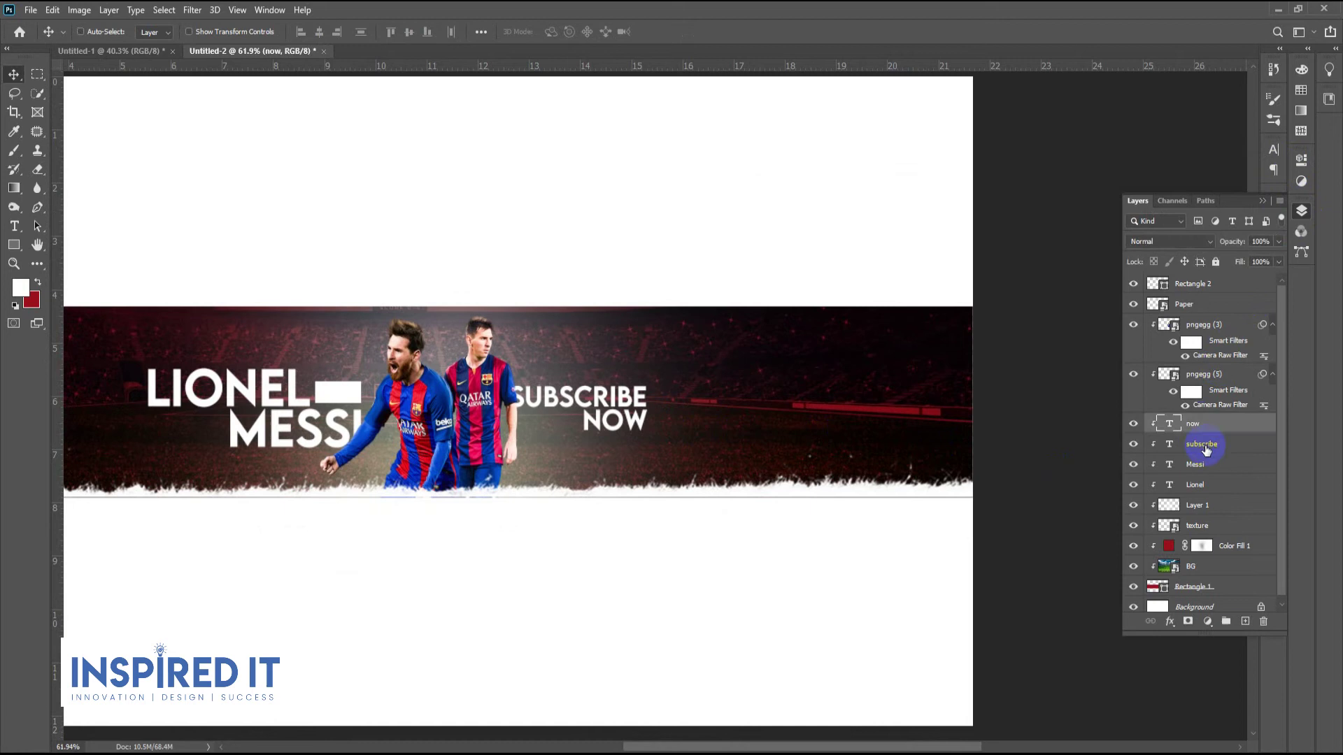
key(ctrl+g)
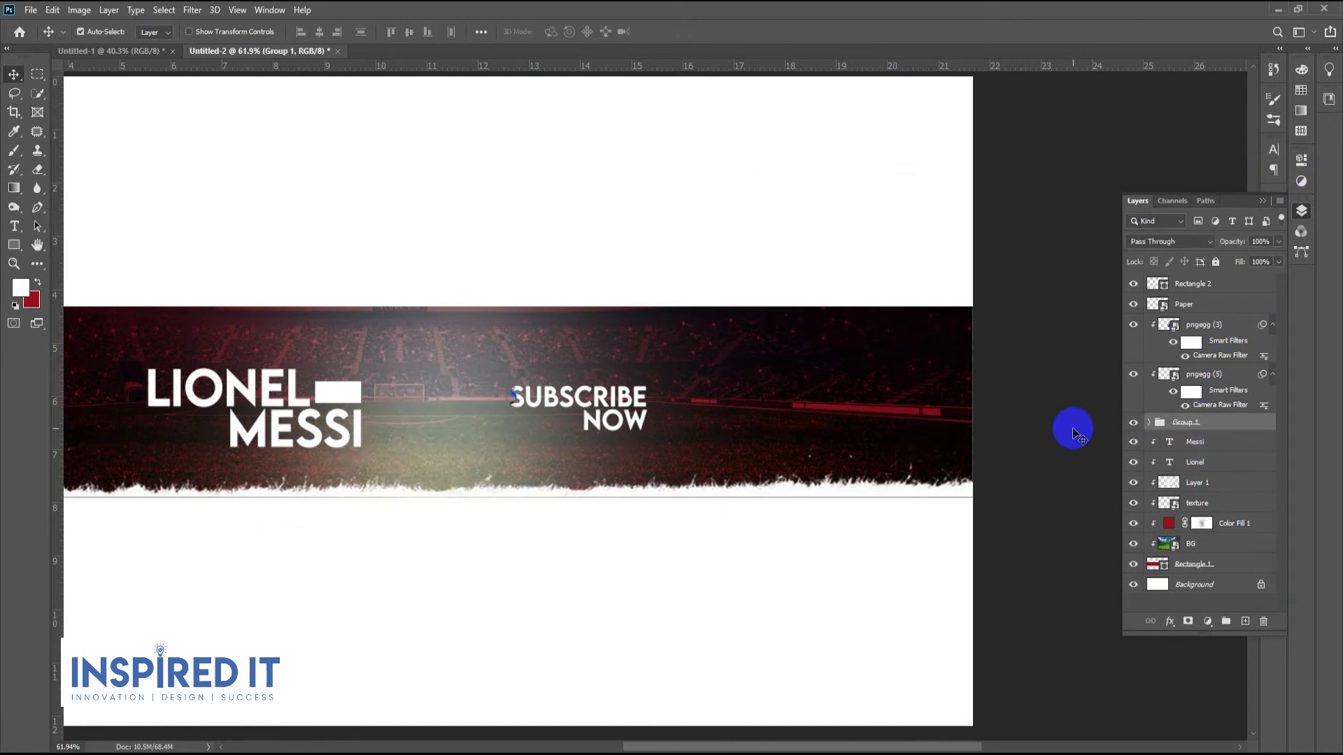
key(ctrl+z)
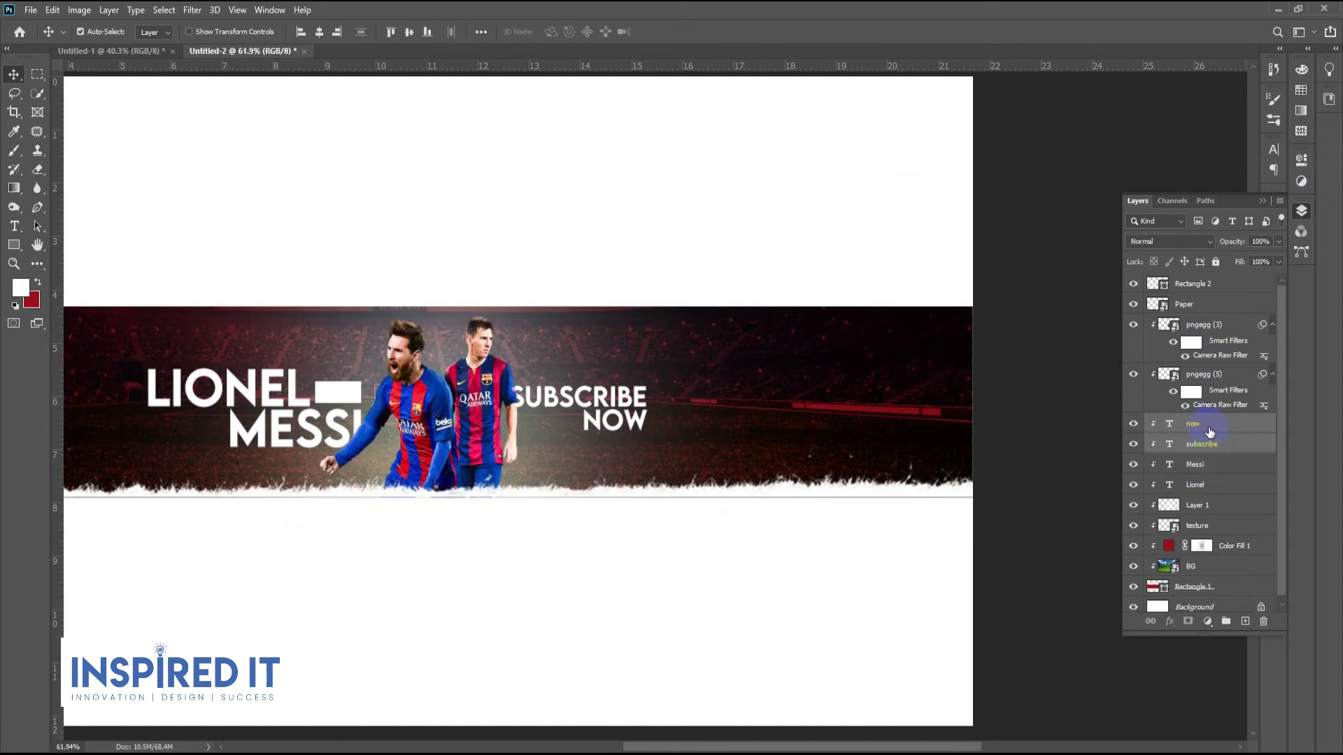
click(1042, 419)
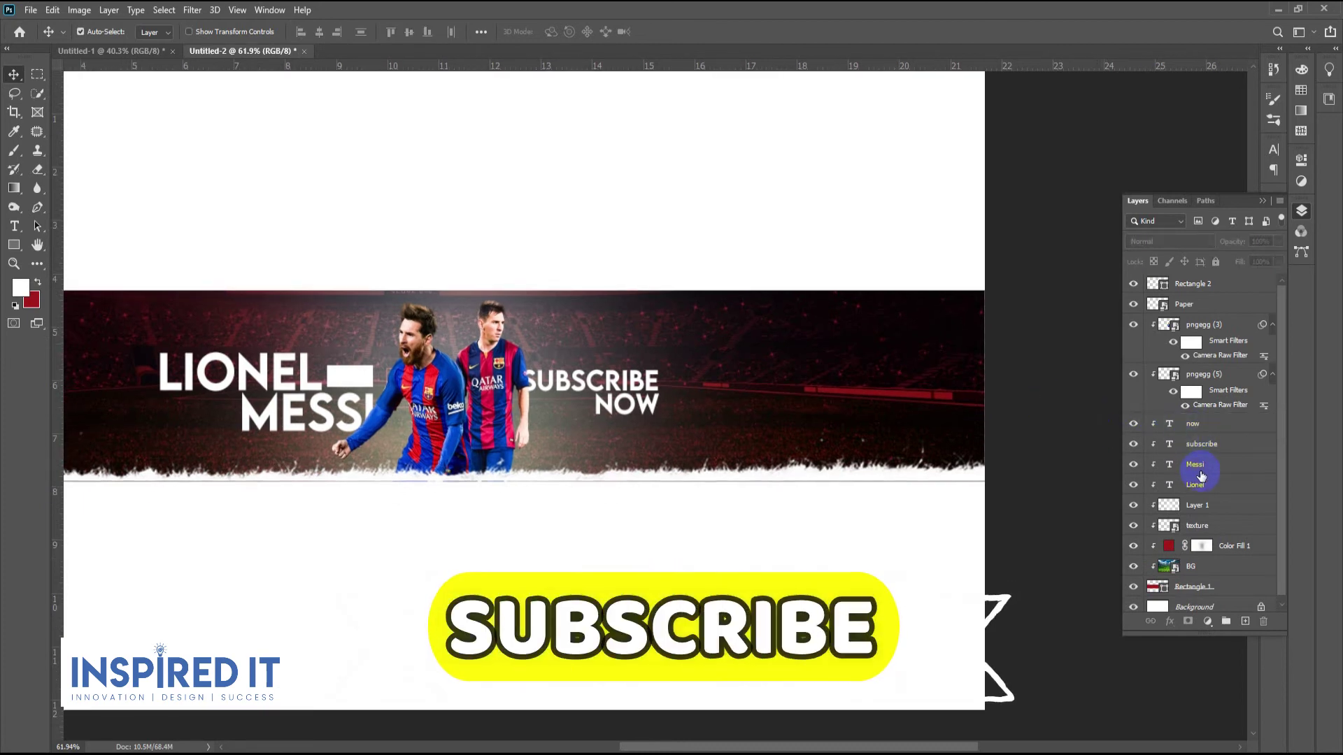
click(1197, 469)
click(1088, 419)
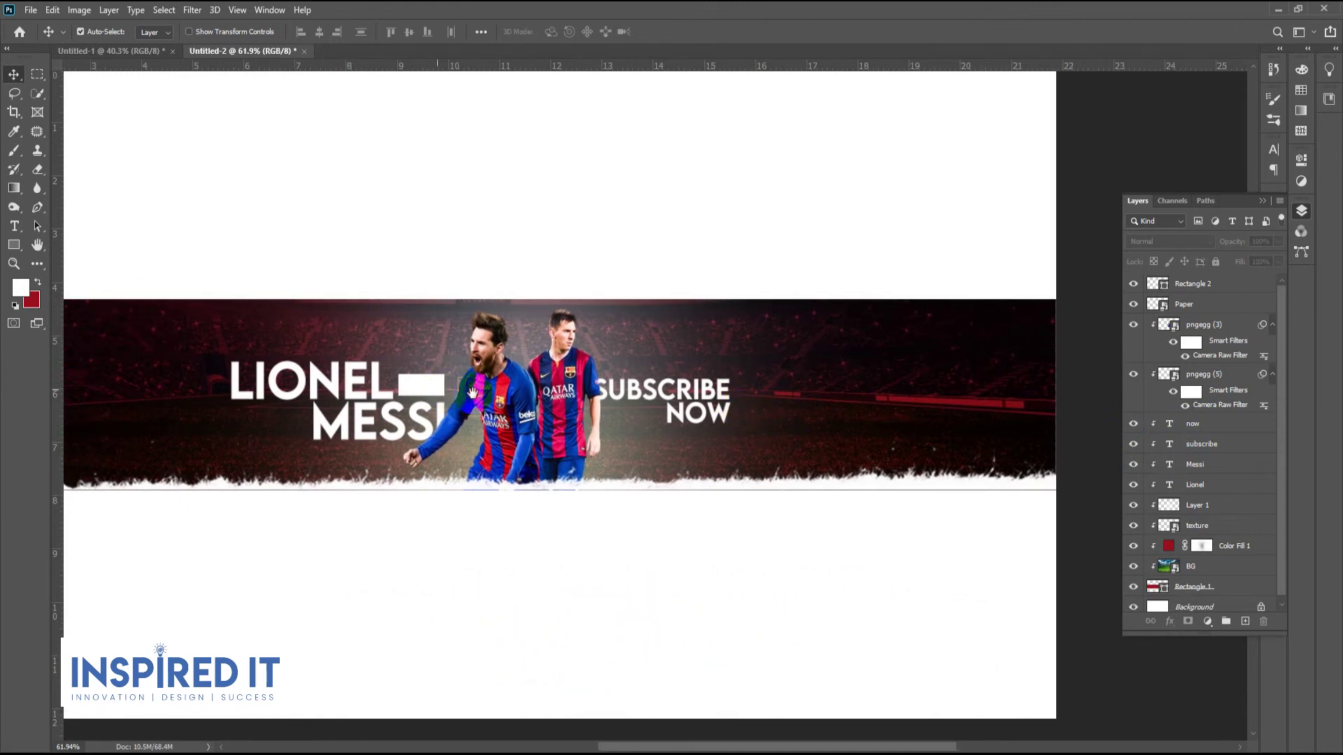
Nudge the SUBSCRIBE NOW title slightly right, then deselect it.
click(822, 452)
click(1210, 447)
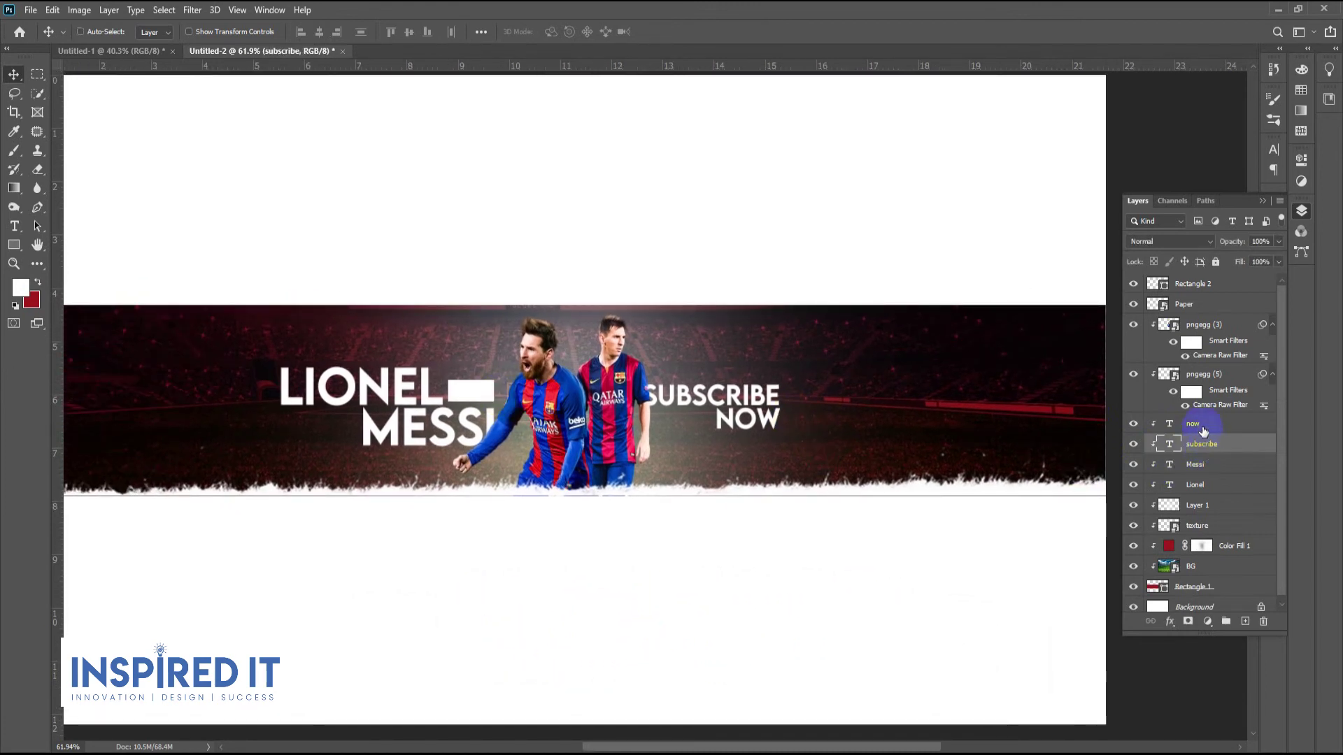
key(Right)
key(Right)
key(Right)
key(Right)
key(Right)
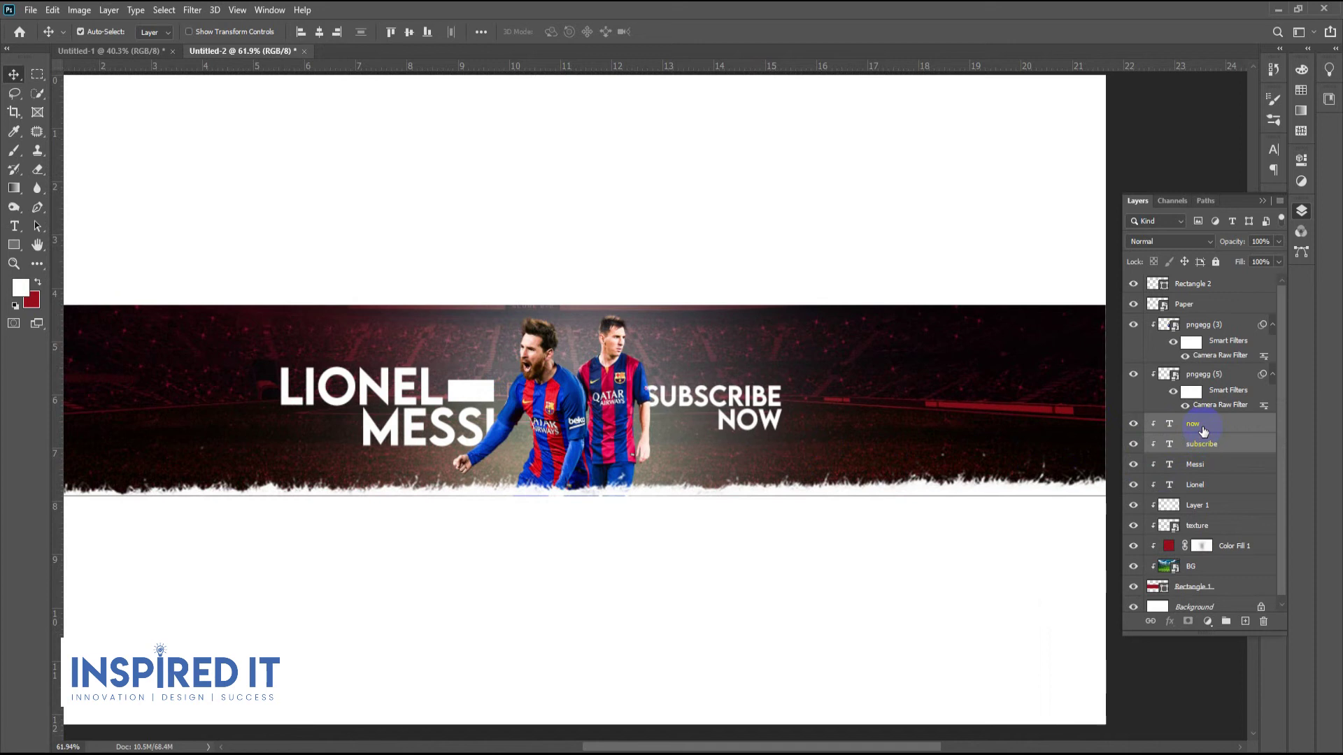
scroll(599, 438, down, 3)
click(998, 329)
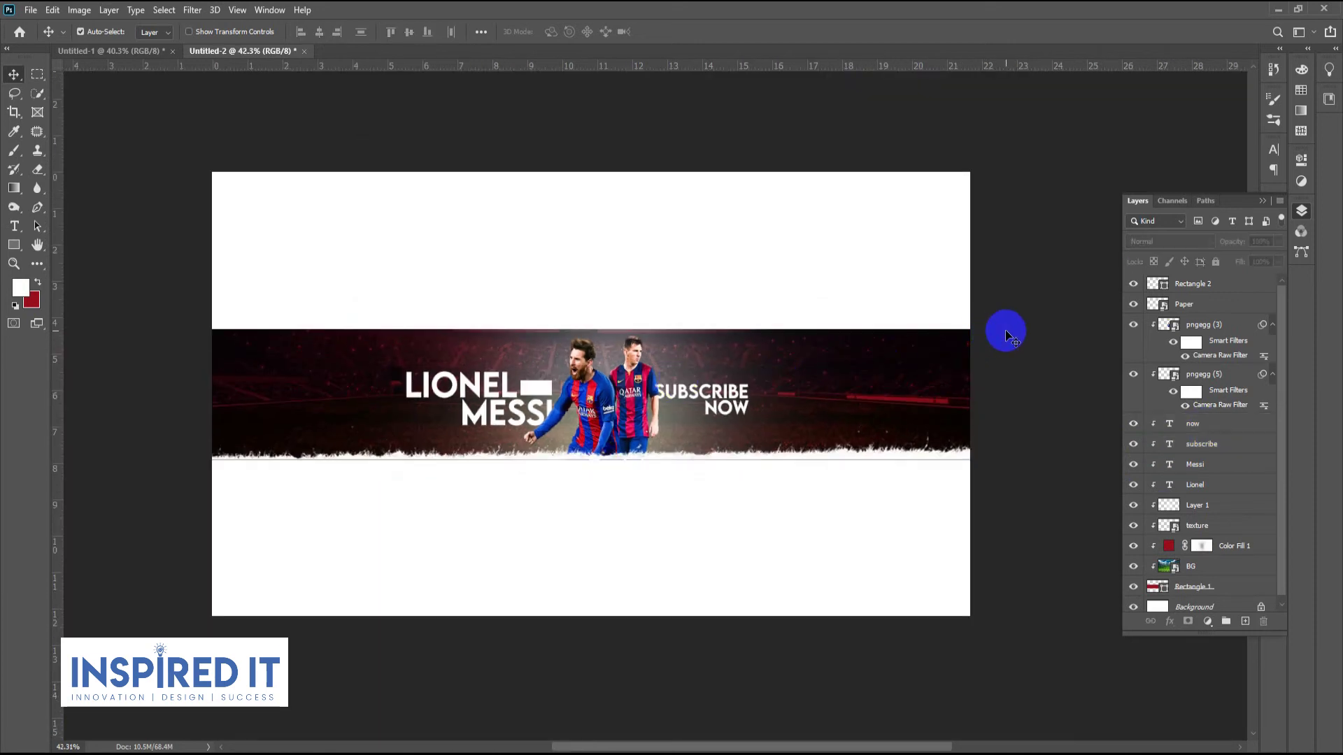
Duplicate the white bar between SUBSCRIBE and NOW and make the copy thinner.
scroll(577, 411, up, 5)
scroll(420, 371, up, 1)
drag(441, 369, 848, 424)
scroll(848, 423, up, 5)
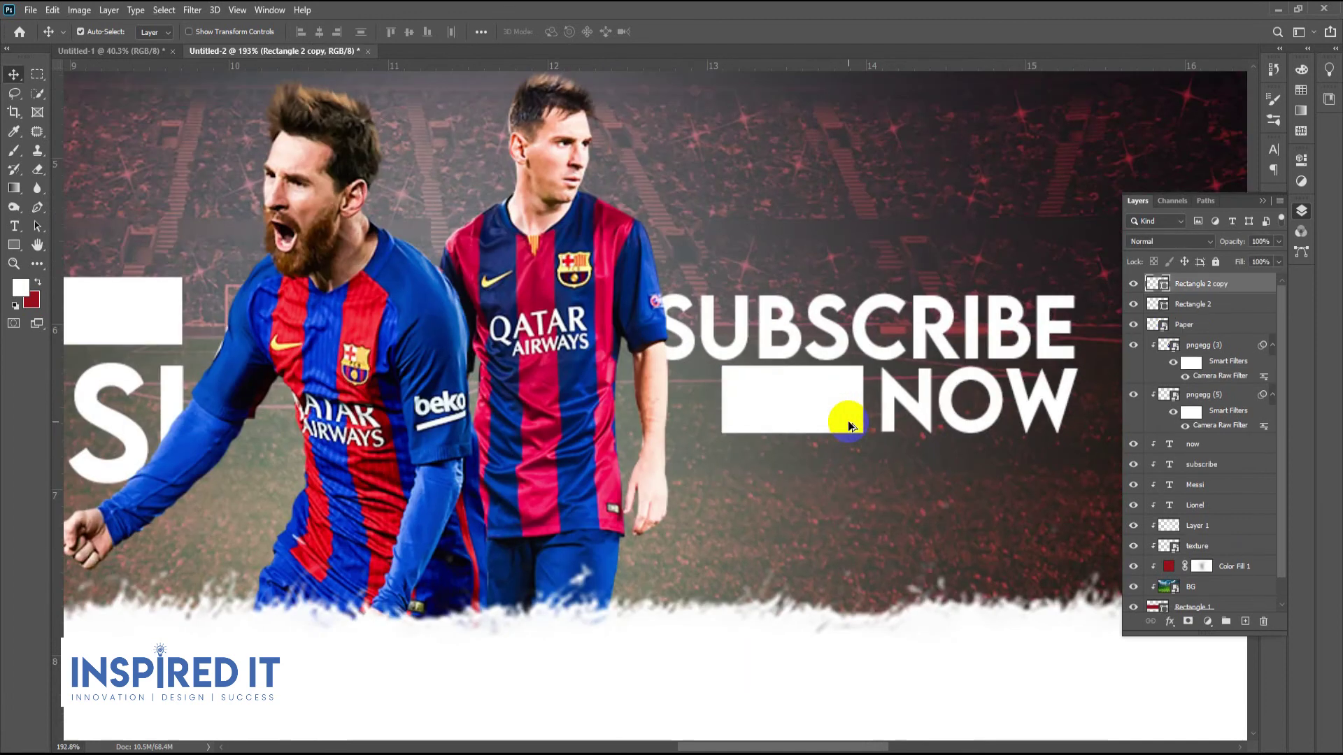
scroll(848, 424, up, 2)
key(ctrl+t)
drag(786, 353, 785, 375)
key(Return)
Nudge the bar beside LIONEL down and slim it into a matching thin strip.
scroll(785, 375, down, 5)
scroll(755, 391, up, 1)
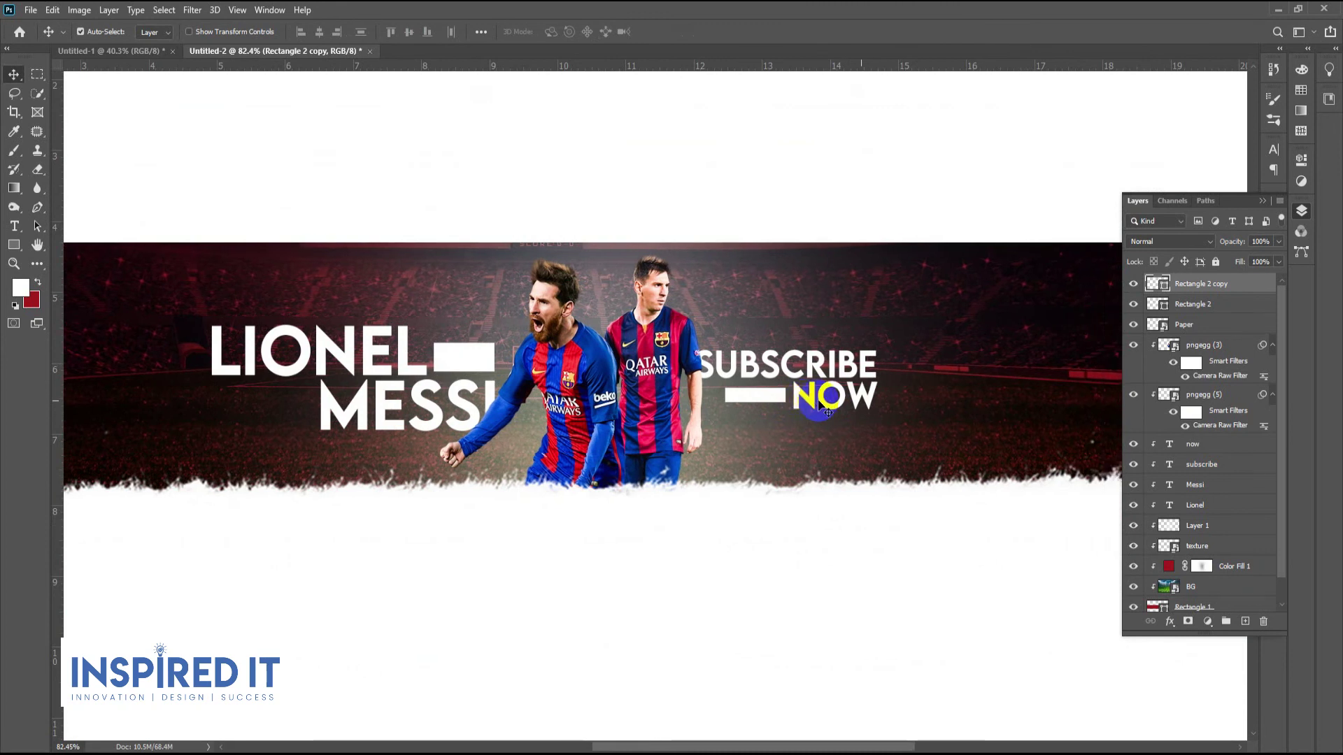
scroll(741, 402, up, 2)
scroll(738, 405, up, 2)
scroll(734, 409, down, 4)
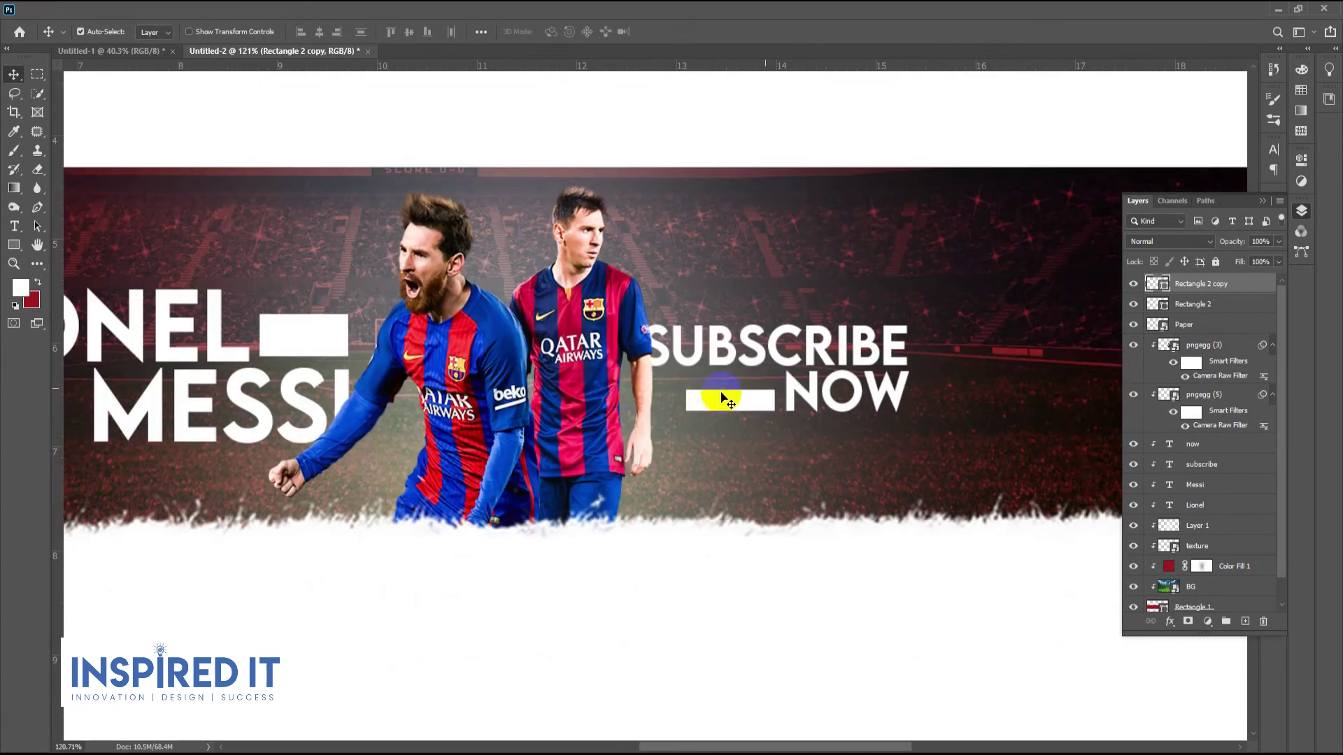
scroll(392, 348, up, 2)
scroll(466, 355, up, 3)
drag(450, 353, 448, 360)
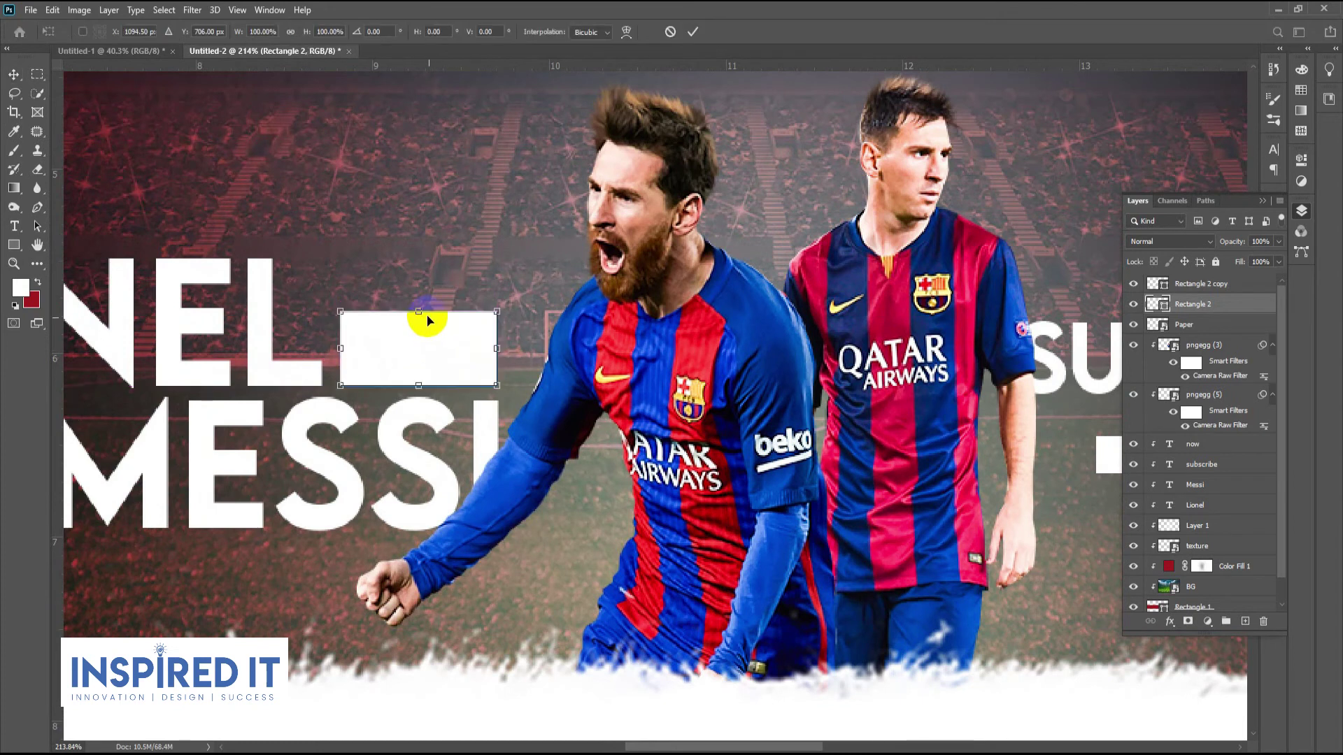
drag(448, 355, 423, 336)
scroll(423, 335, down, 2)
scroll(421, 336, down, 3)
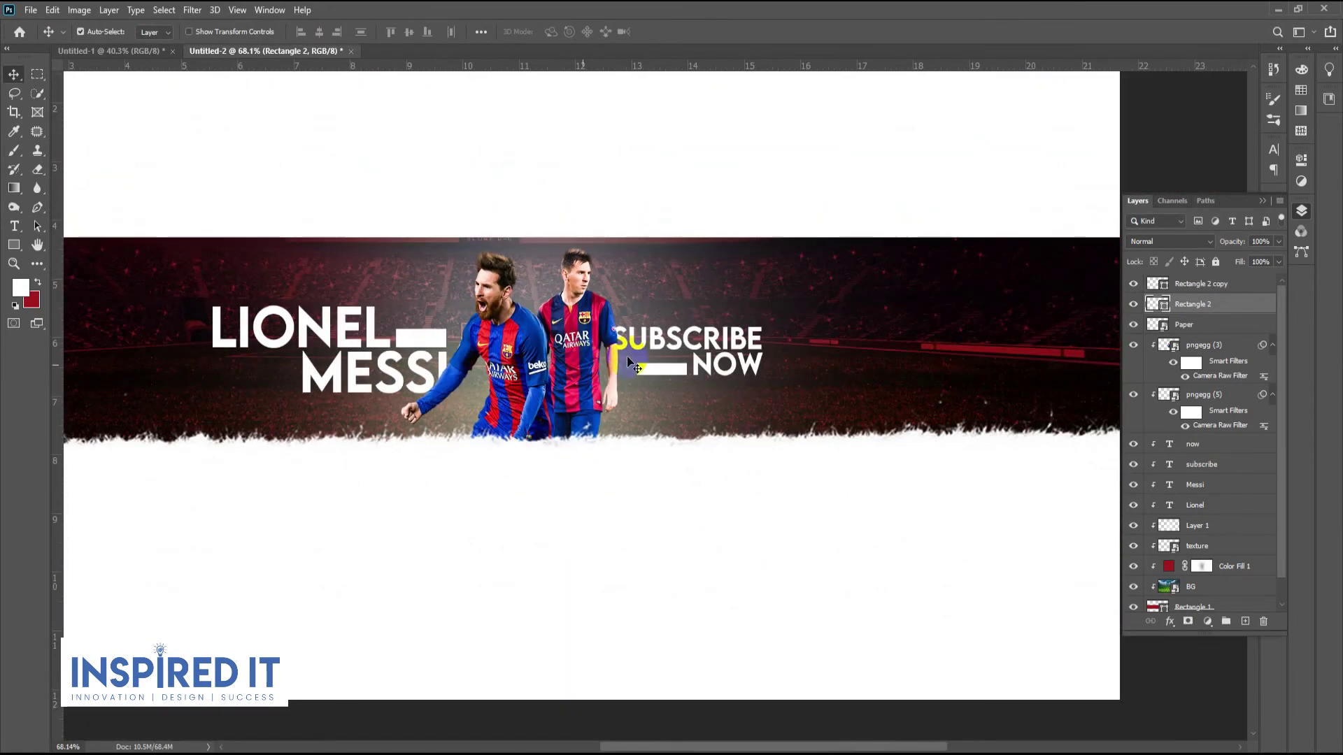
scroll(695, 367, down, 2)
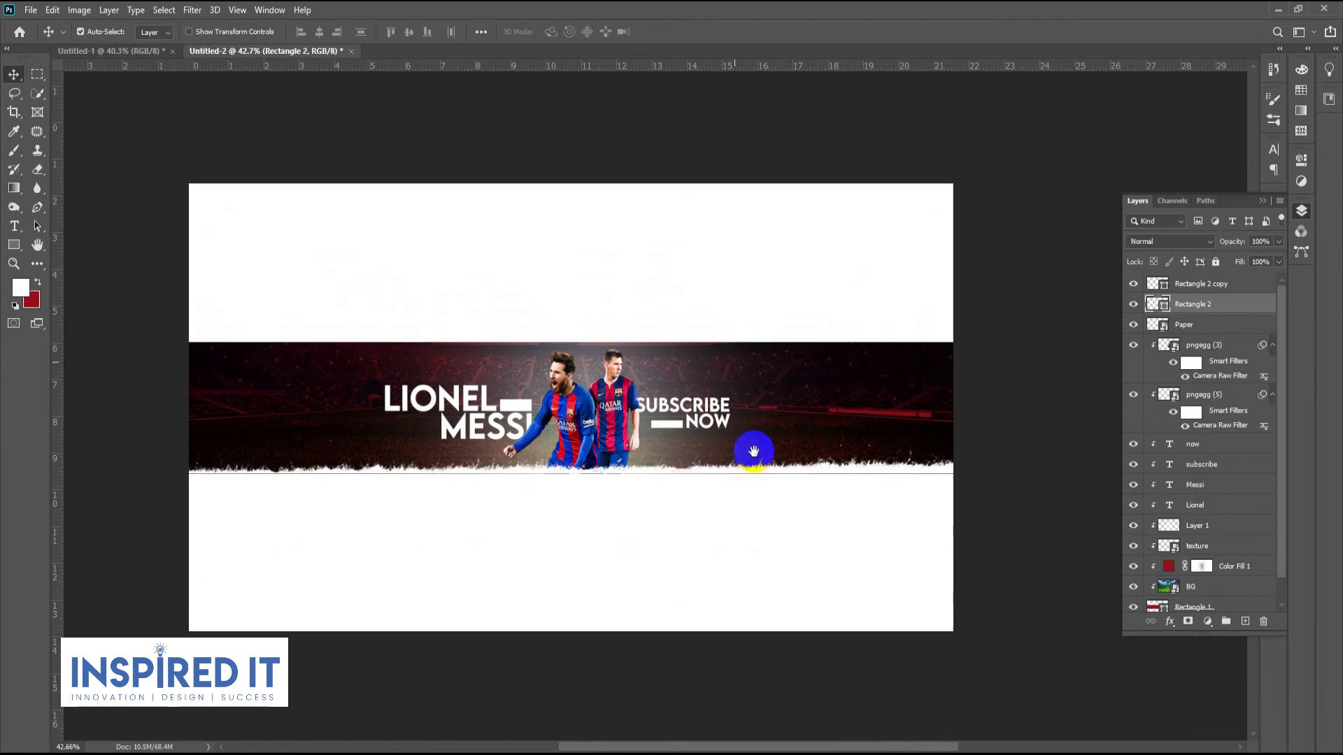
scroll(766, 392, up, 1)
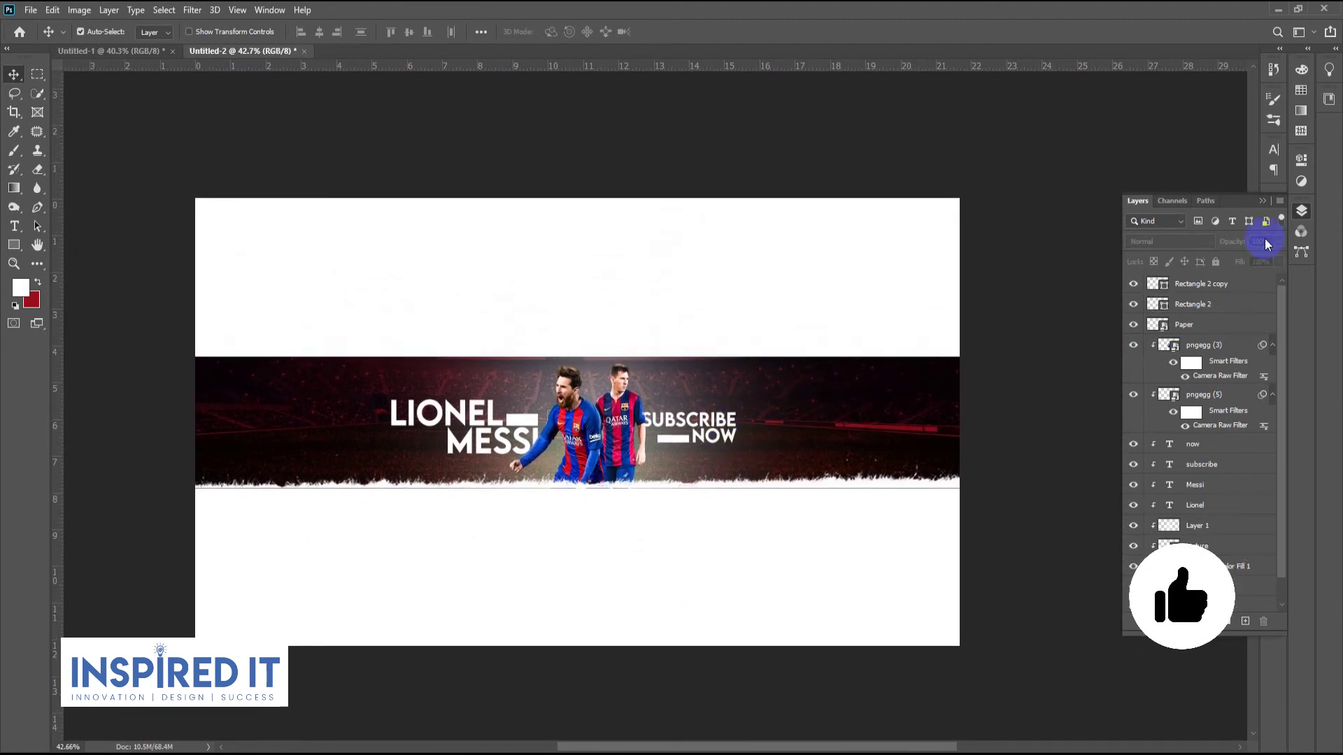
Crop the canvas to the red stadium band, trimming the white areas above and below.
click(1301, 211)
scroll(1085, 420, up, 1)
scroll(1073, 423, down, 1)
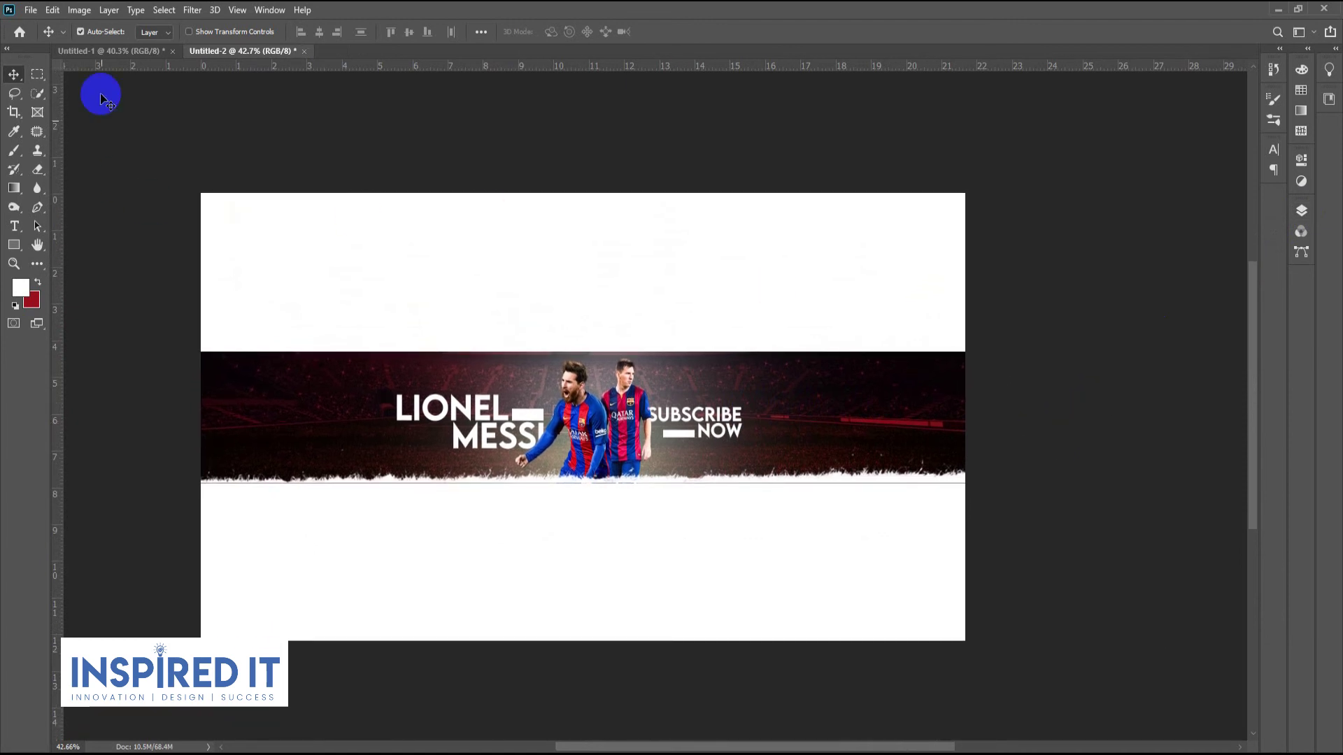
click(14, 112)
drag(573, 195, 573, 272)
drag(590, 574, 606, 486)
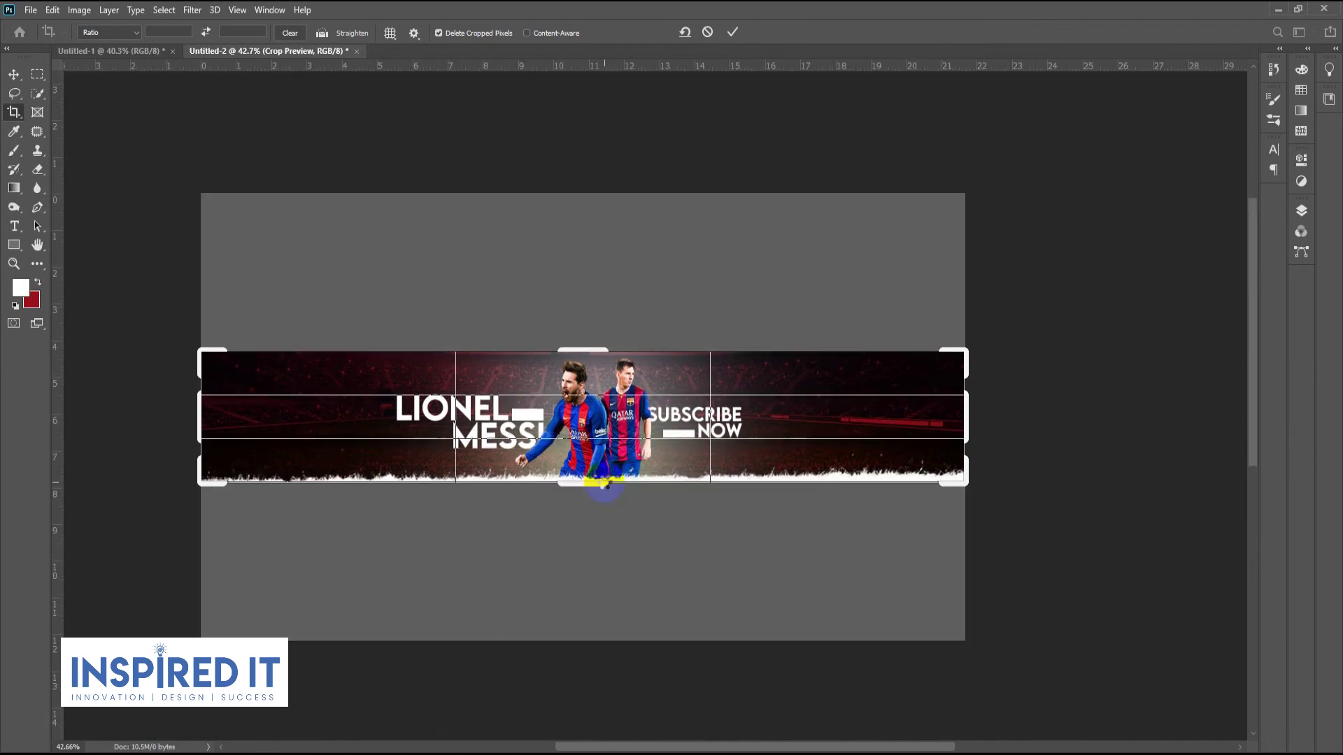
double_click(602, 465)
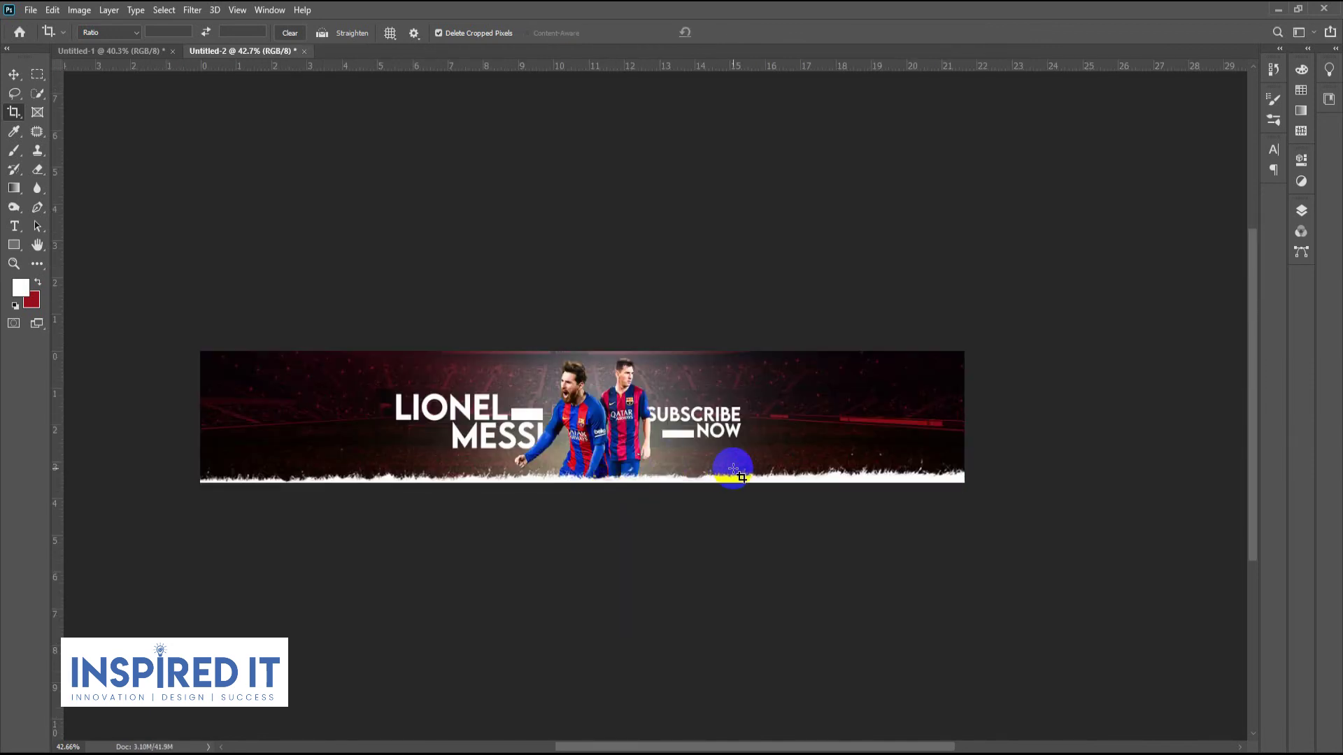
Save the banner to the Desktop as a JPEG named 'channel Art' with default quality.
key(ctrl+shift+s)
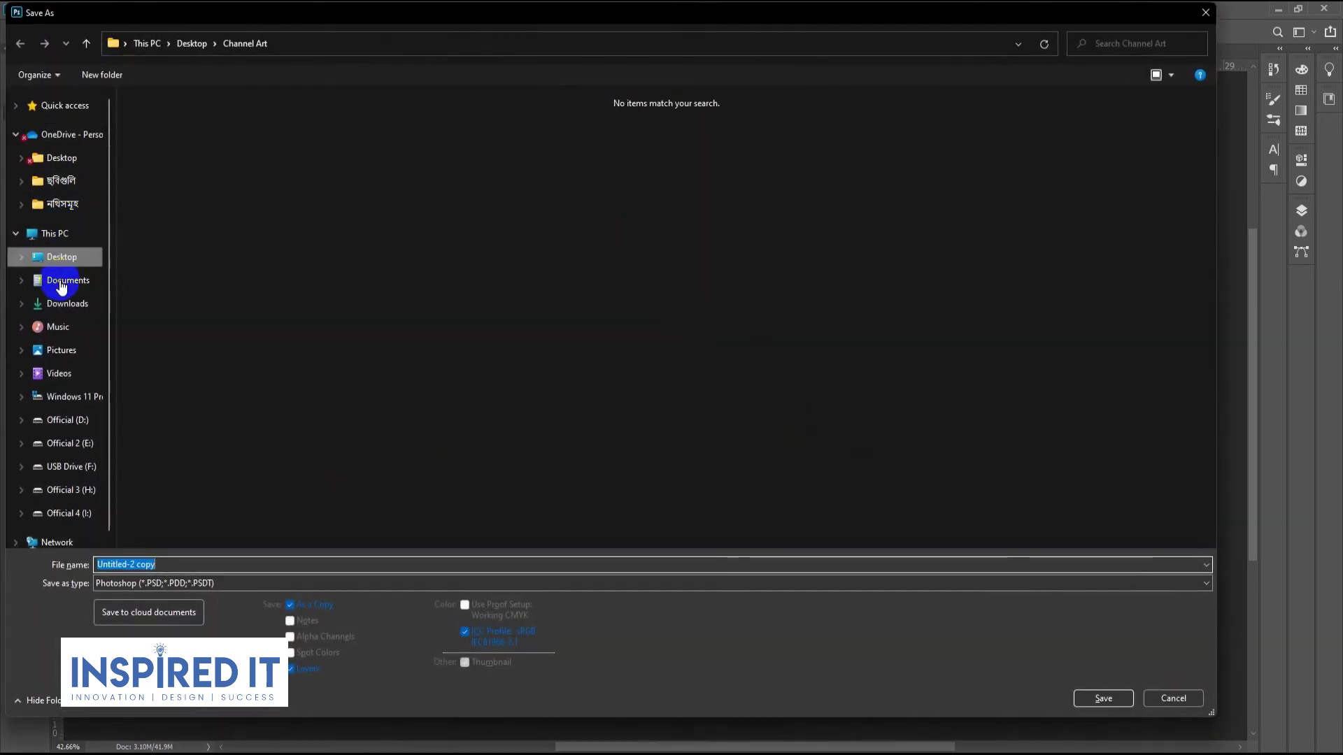
click(70, 265)
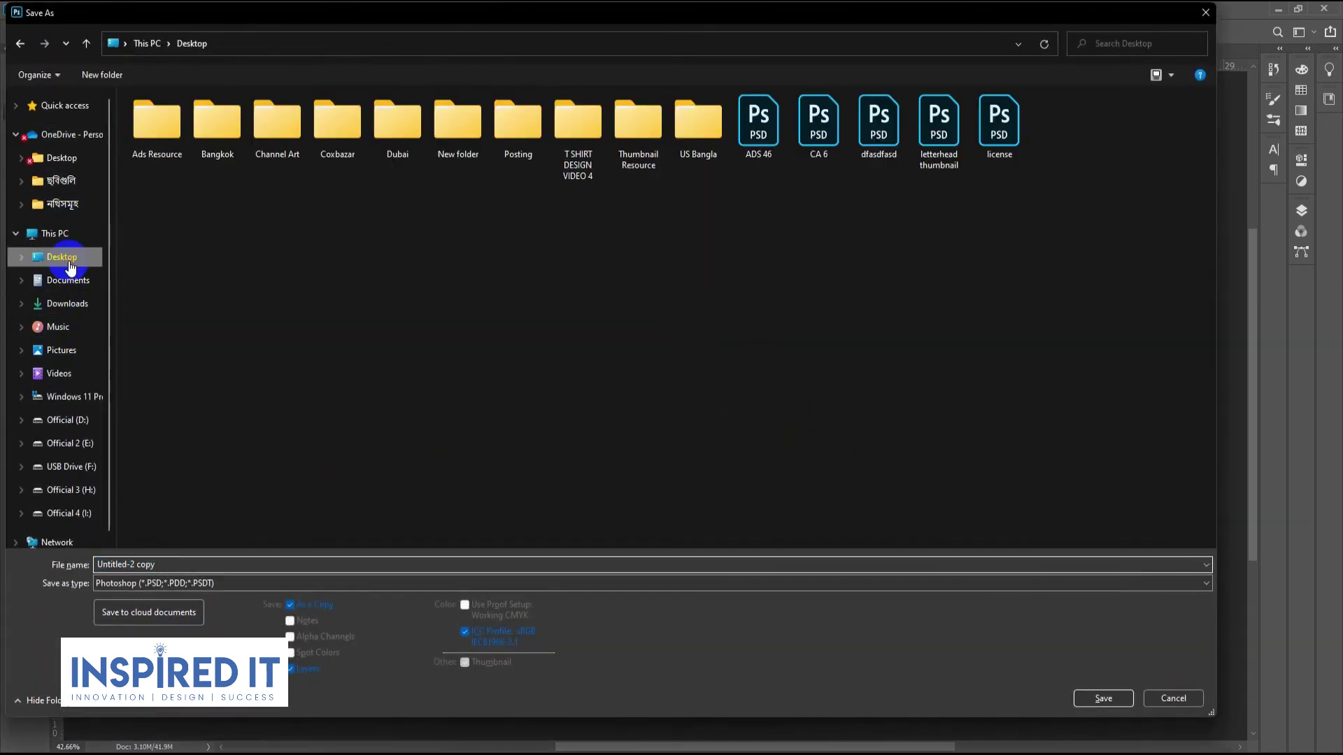
click(170, 565)
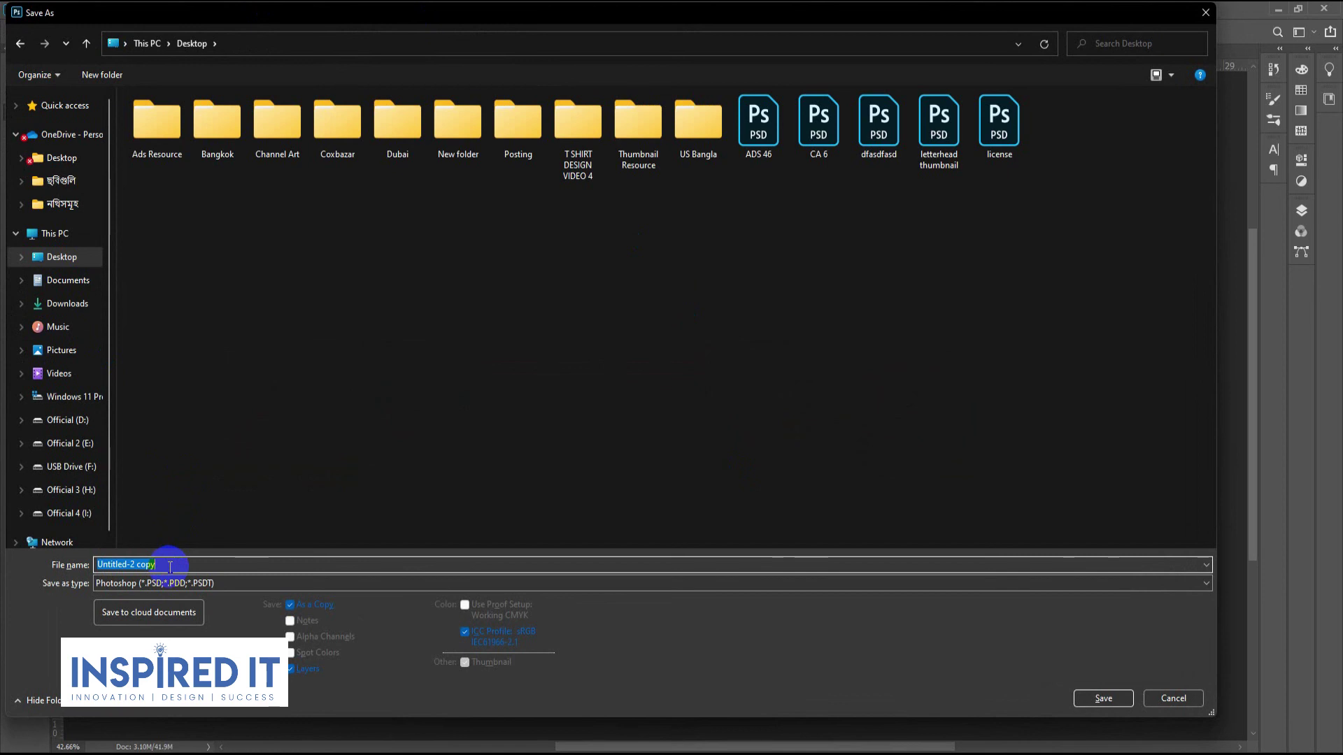
text(c)
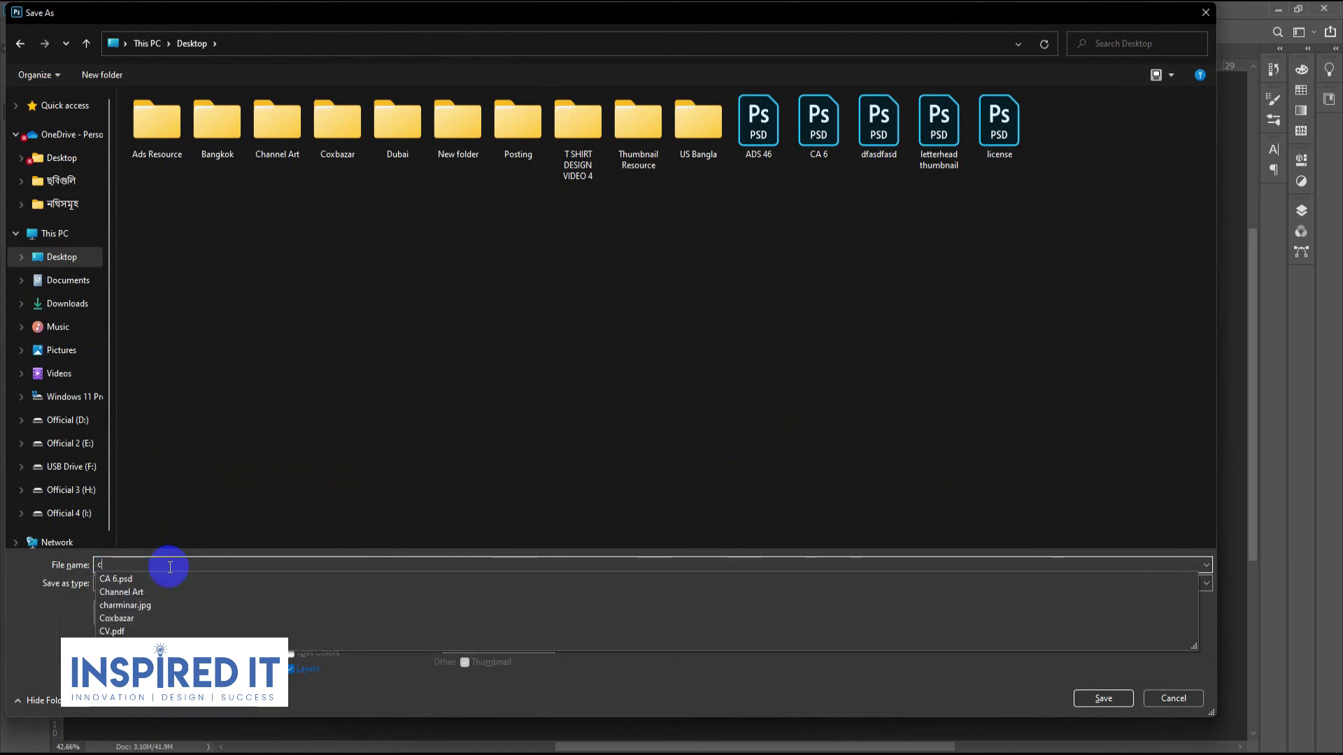
text(a)
key(BackSpace)
text(hann)
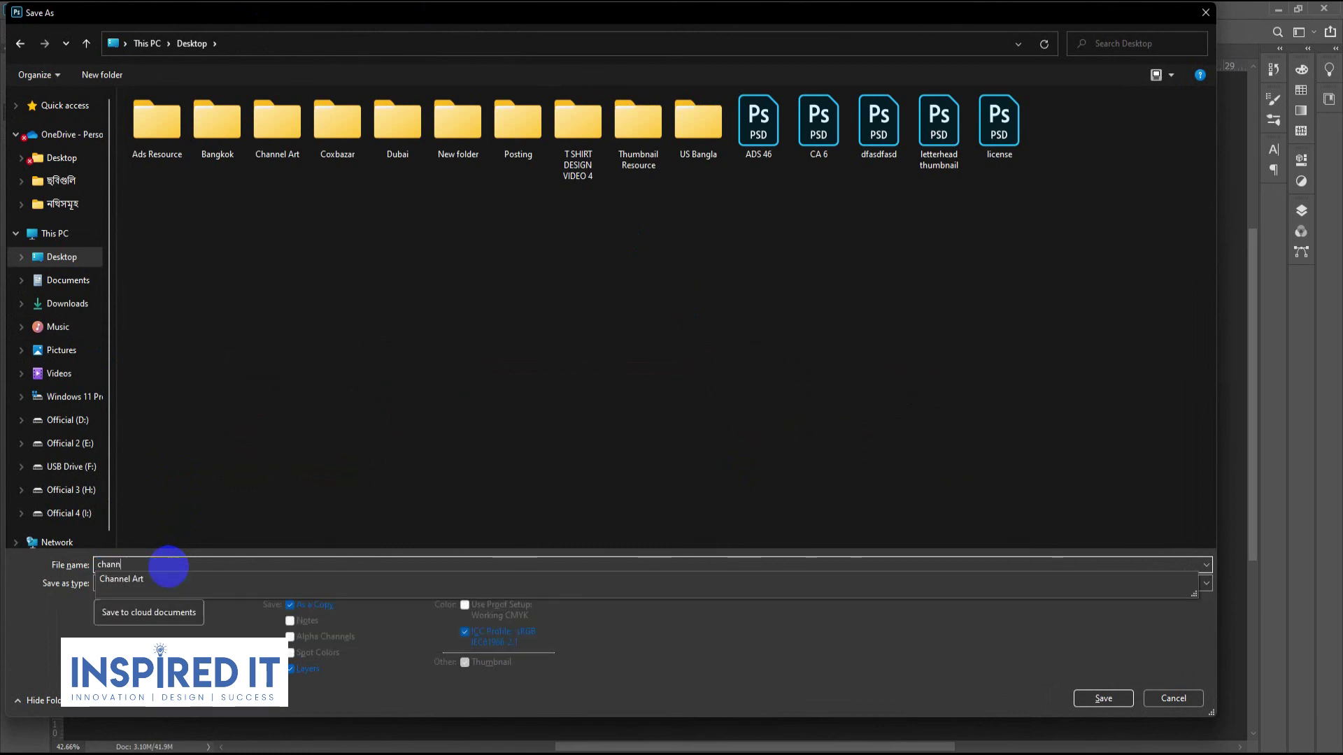
text(el Art)
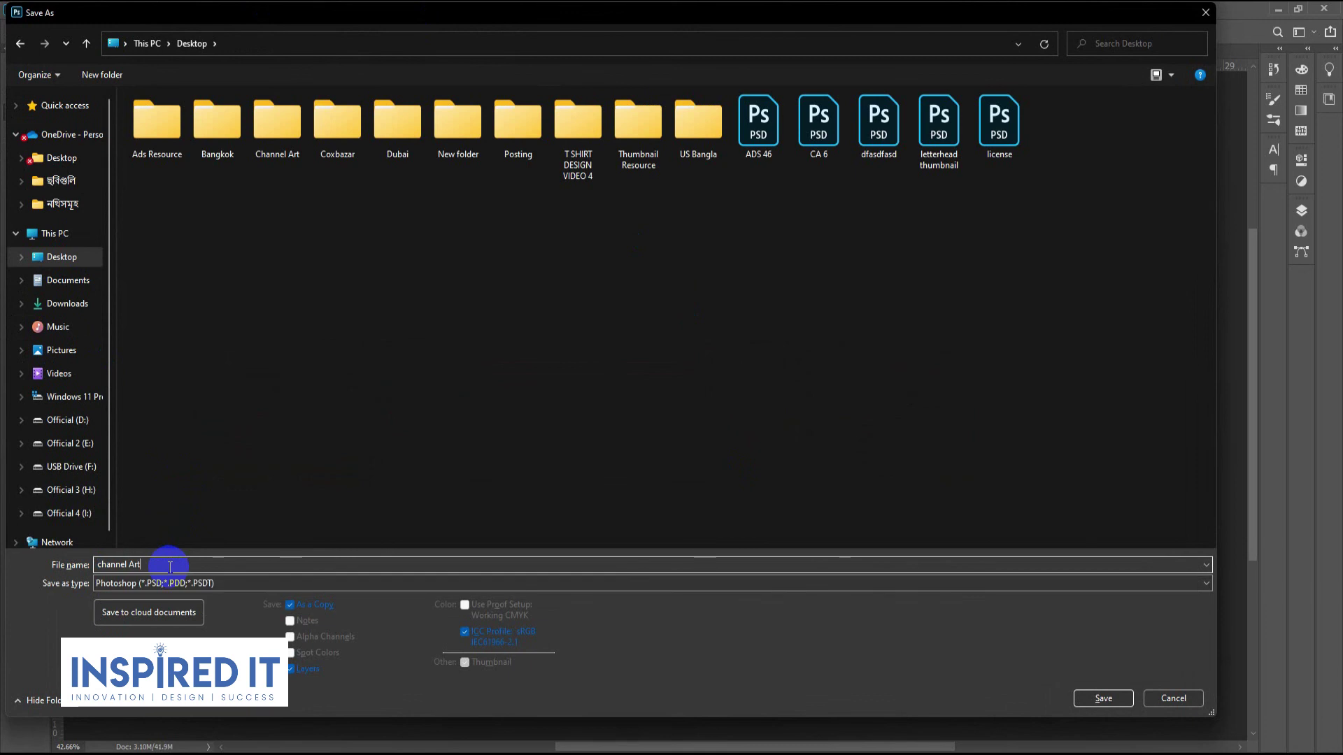
click(190, 588)
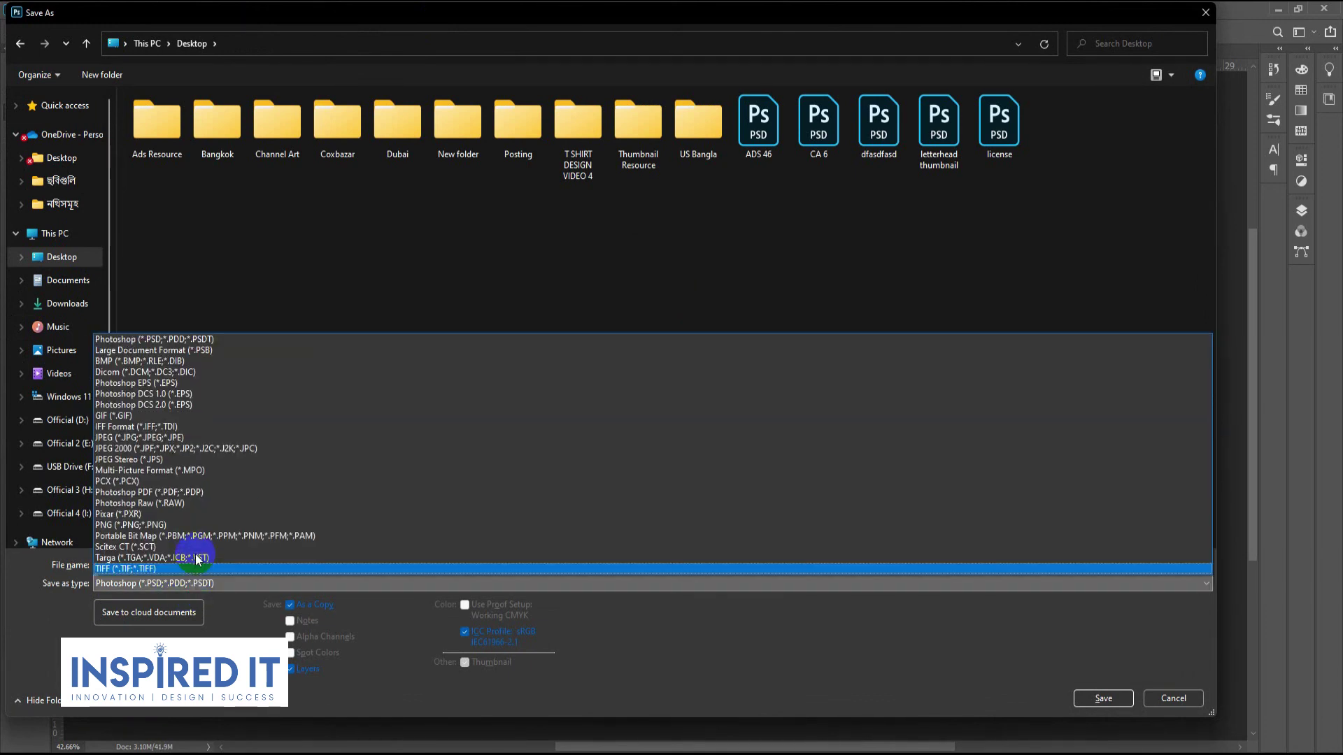
click(163, 438)
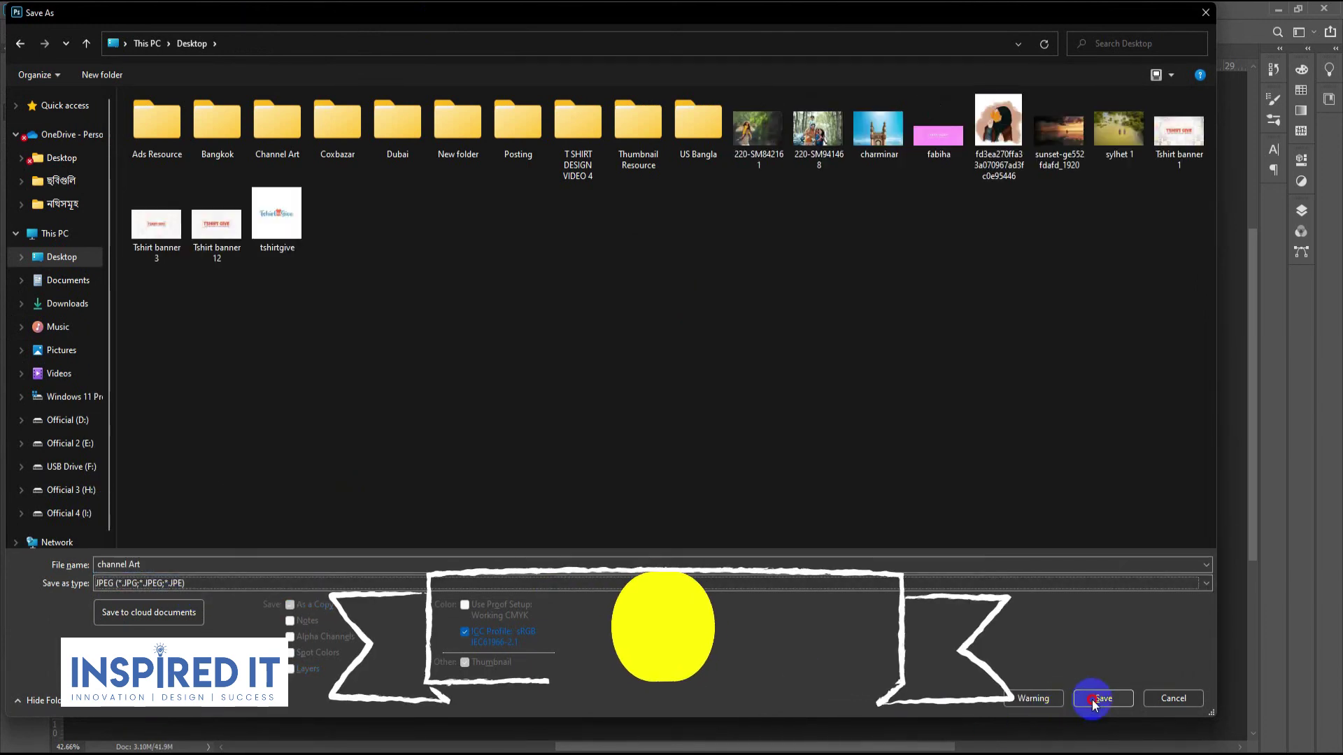
click(1102, 697)
click(752, 212)
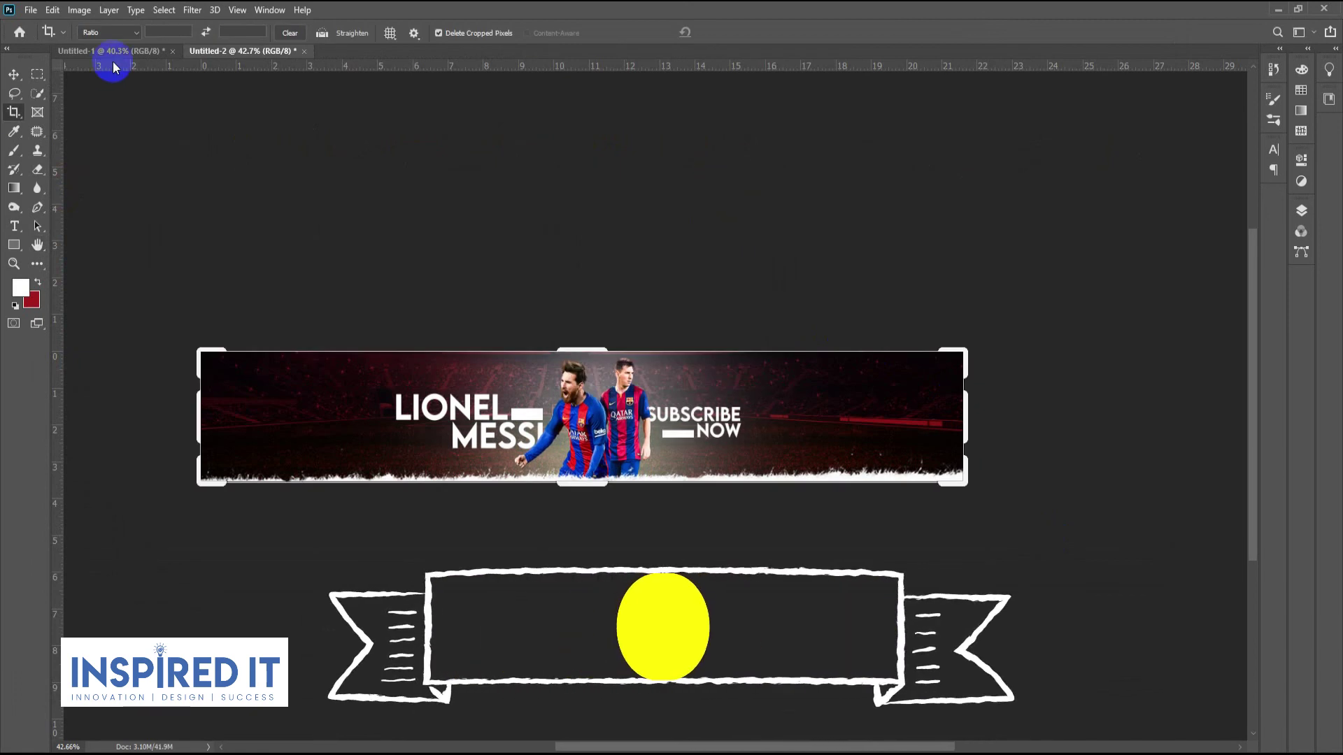
click(14, 74)
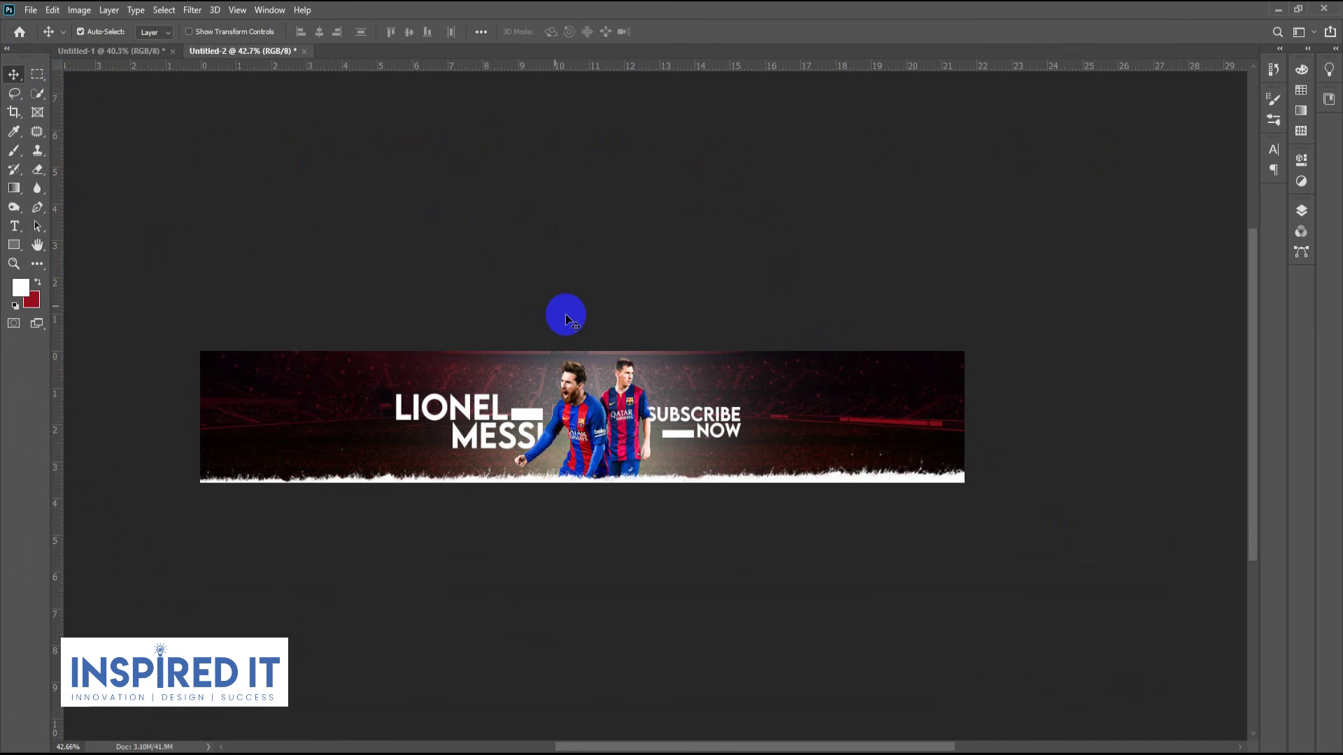